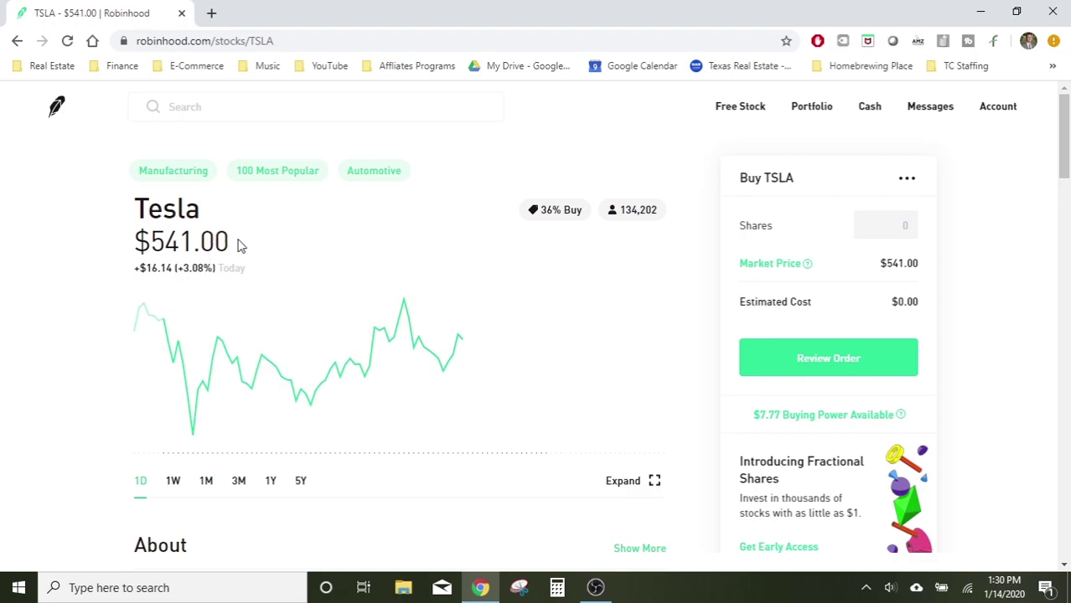
Show Tesla's three-month price chart and open the TSLA options chain for trading.
{"action": "left_click", "coordinate": [239, 490]}
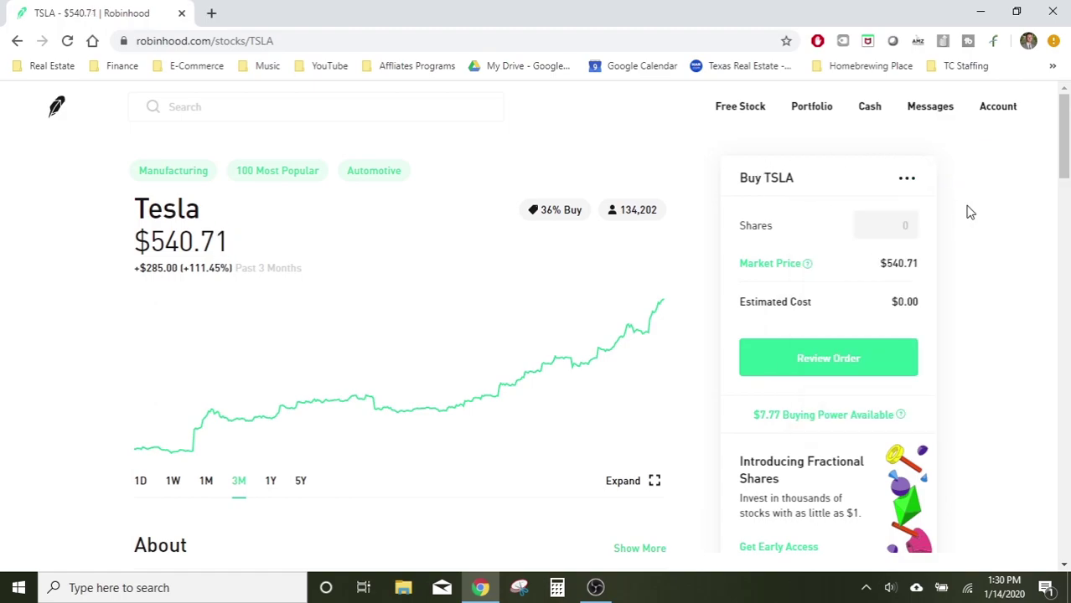
{"action": "scroll", "coordinate": [964, 210], "scroll_direction": "down", "scroll_amount": 5}
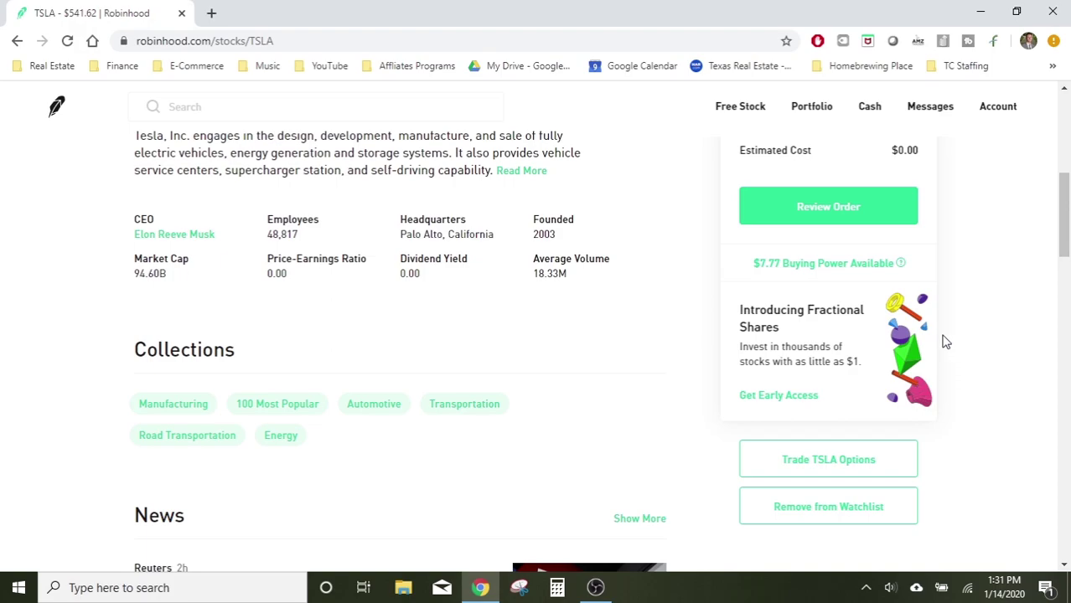
{"action": "left_click", "coordinate": [828, 460]}
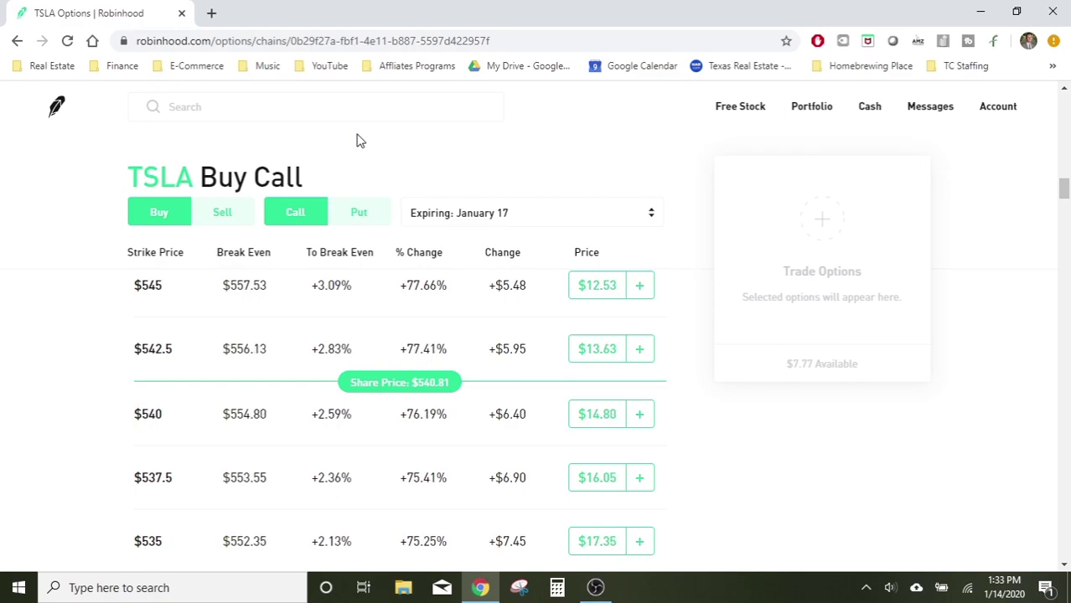
Look through the expiration dates available for buying TSLA calls, from the nearest week to 2021.
{"action": "left_click", "coordinate": [652, 216]}
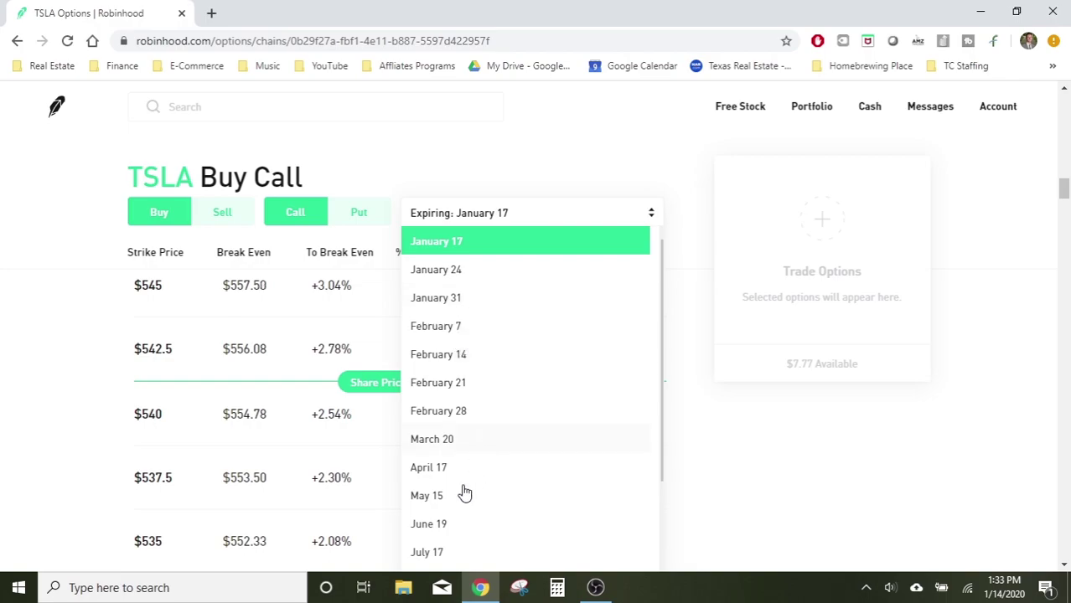
{"action": "scroll", "coordinate": [474, 503], "scroll_direction": "down", "scroll_amount": 3}
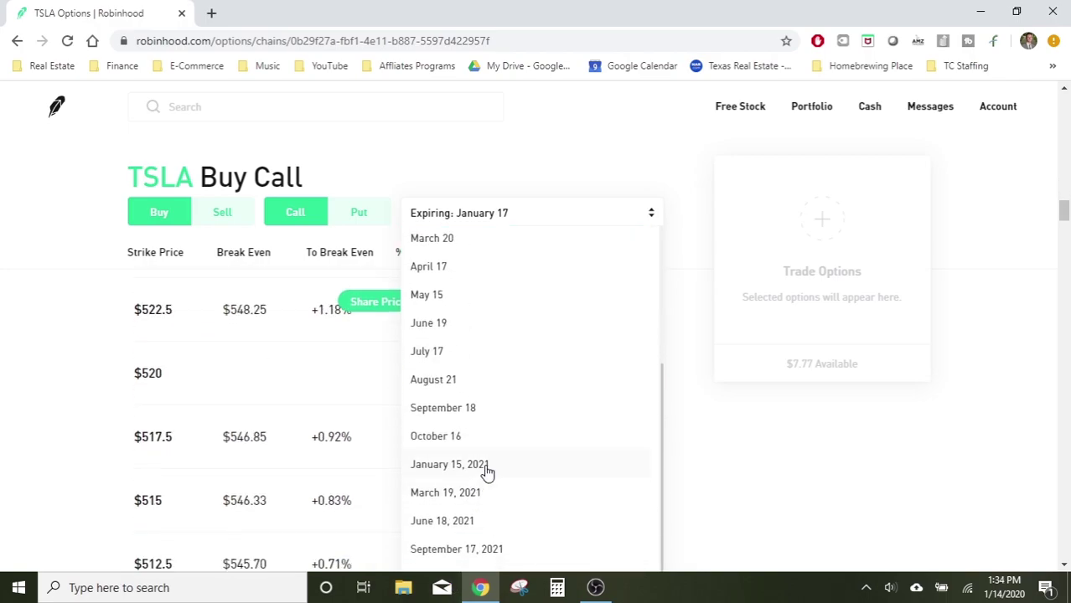
{"action": "scroll", "coordinate": [507, 469], "scroll_direction": "up", "scroll_amount": 3}
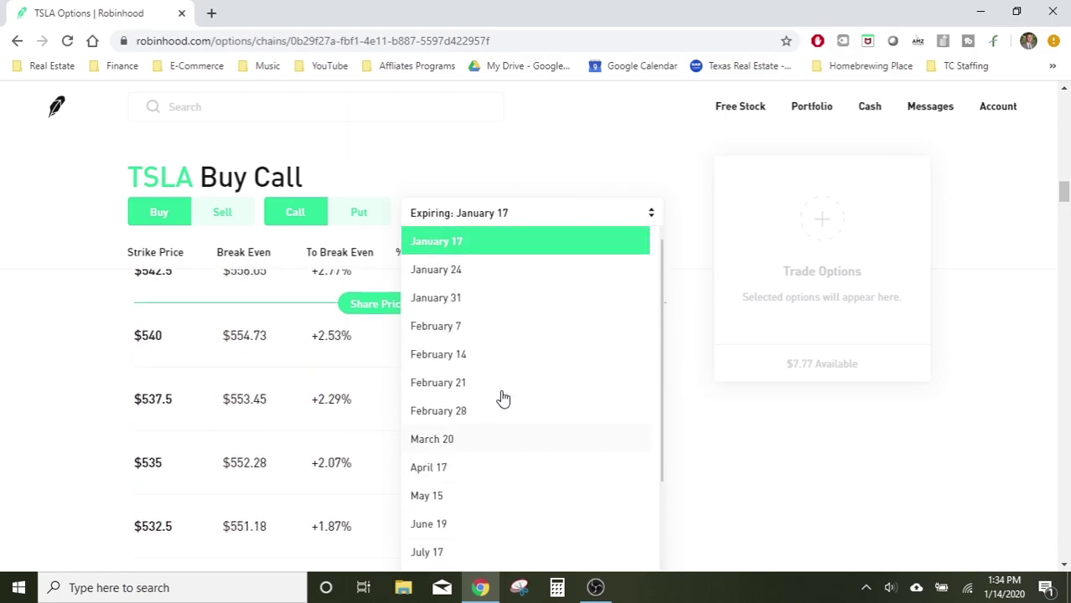
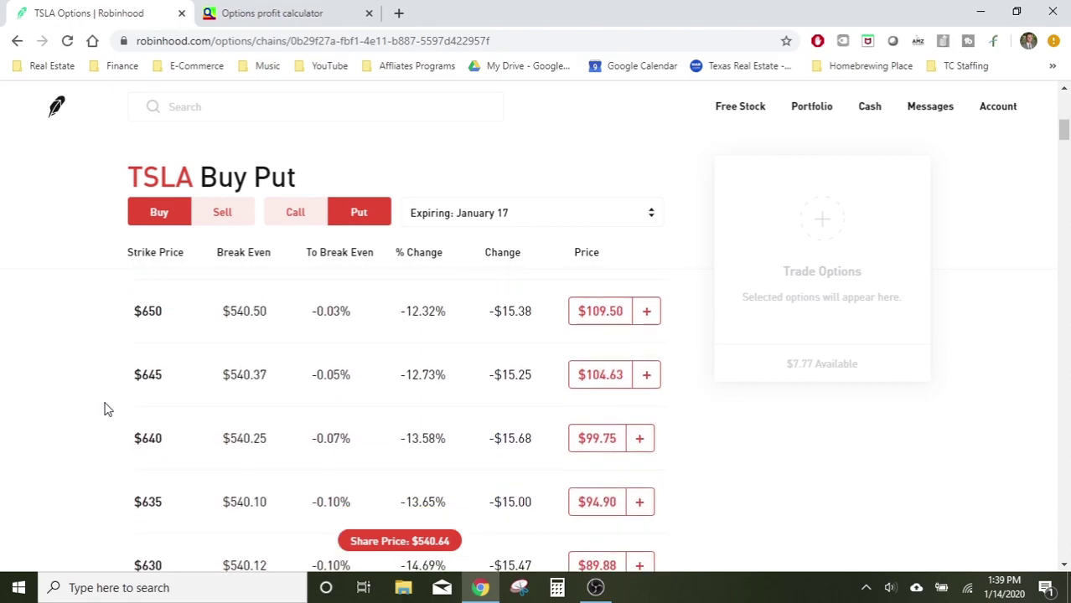
Find the $450 strike in the TSLA Buy Put list expiring January 17 and select that put.
{"action": "scroll", "coordinate": [104, 408], "scroll_direction": "down", "scroll_amount": 8}
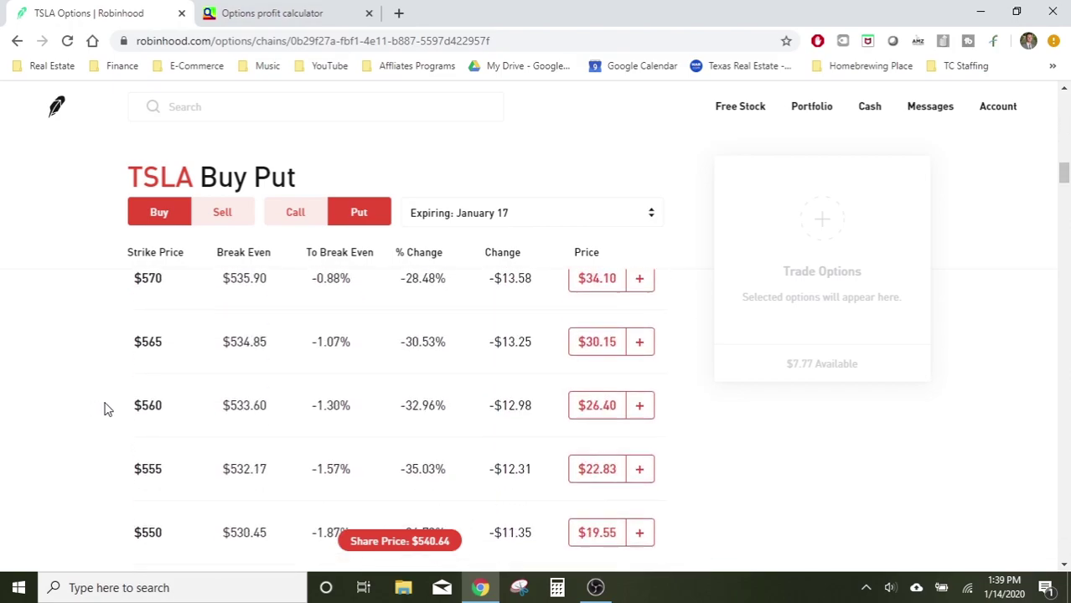
{"action": "scroll", "coordinate": [118, 403], "scroll_direction": "down", "scroll_amount": 1}
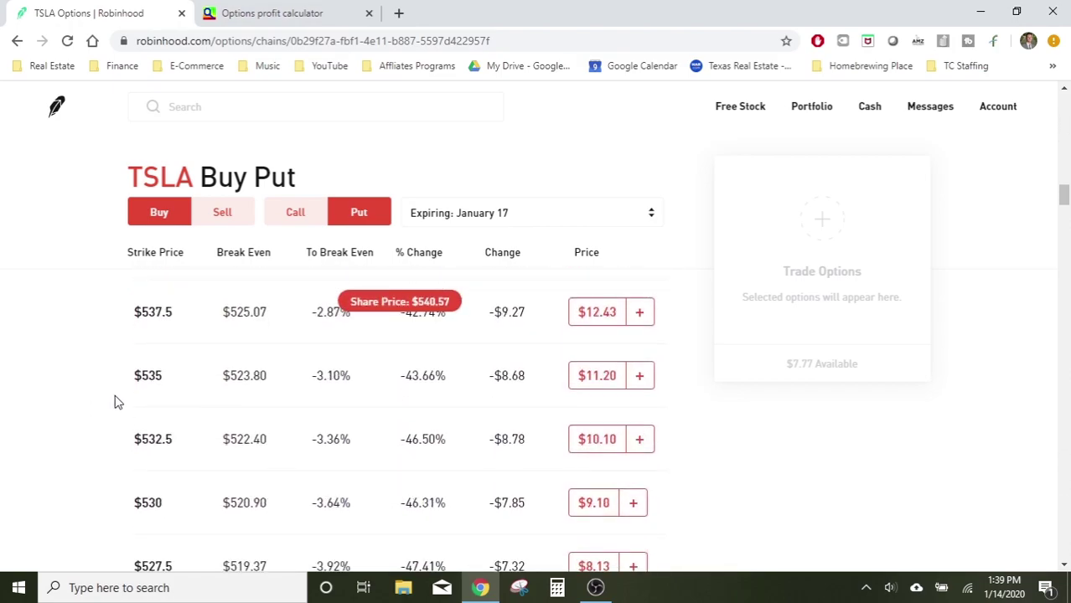
{"action": "scroll", "coordinate": [117, 402], "scroll_direction": "up", "scroll_amount": 2}
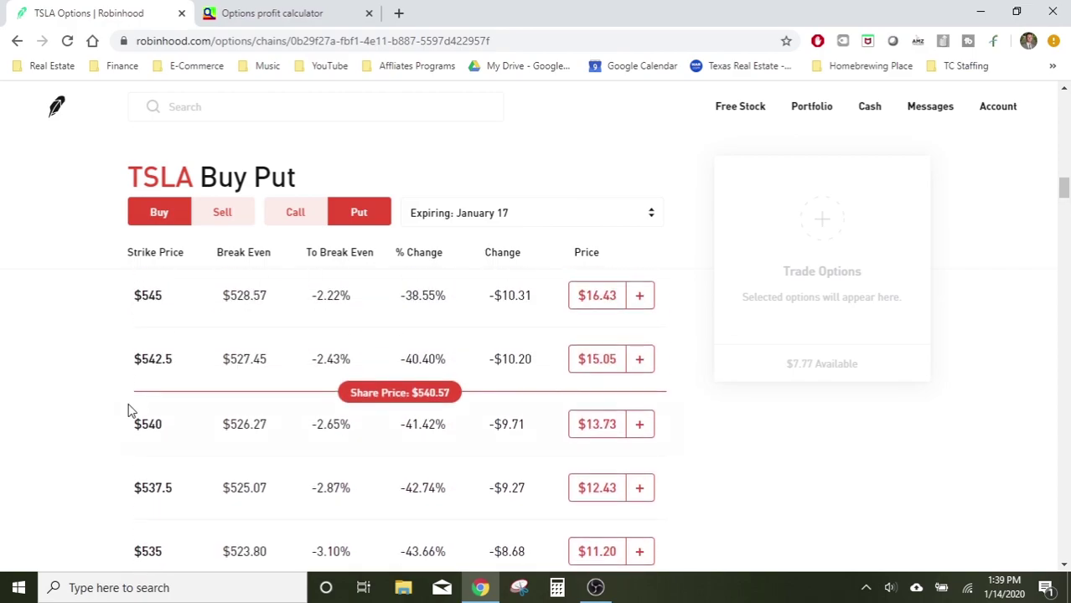
{"action": "scroll", "coordinate": [128, 411], "scroll_direction": "down", "scroll_amount": 6}
{"action": "scroll", "coordinate": [128, 411], "scroll_direction": "down", "scroll_amount": 5}
{"action": "scroll", "coordinate": [129, 411], "scroll_direction": "down", "scroll_amount": 5}
{"action": "scroll", "coordinate": [129, 411], "scroll_direction": "down", "scroll_amount": 4}
{"action": "scroll", "coordinate": [128, 410], "scroll_direction": "down", "scroll_amount": 4}
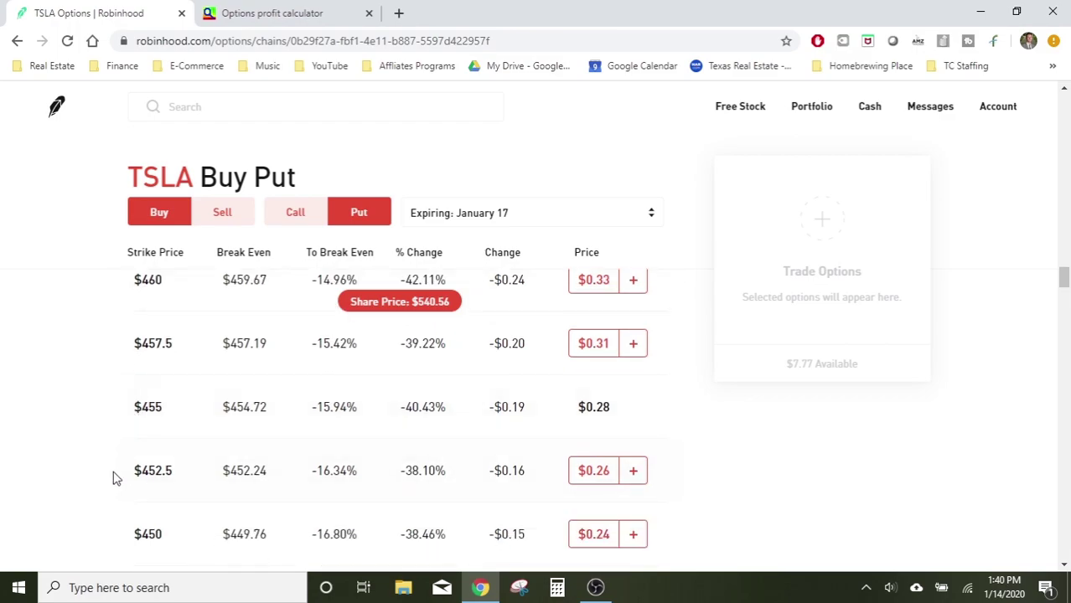
{"action": "scroll", "coordinate": [118, 477], "scroll_direction": "down", "scroll_amount": 2}
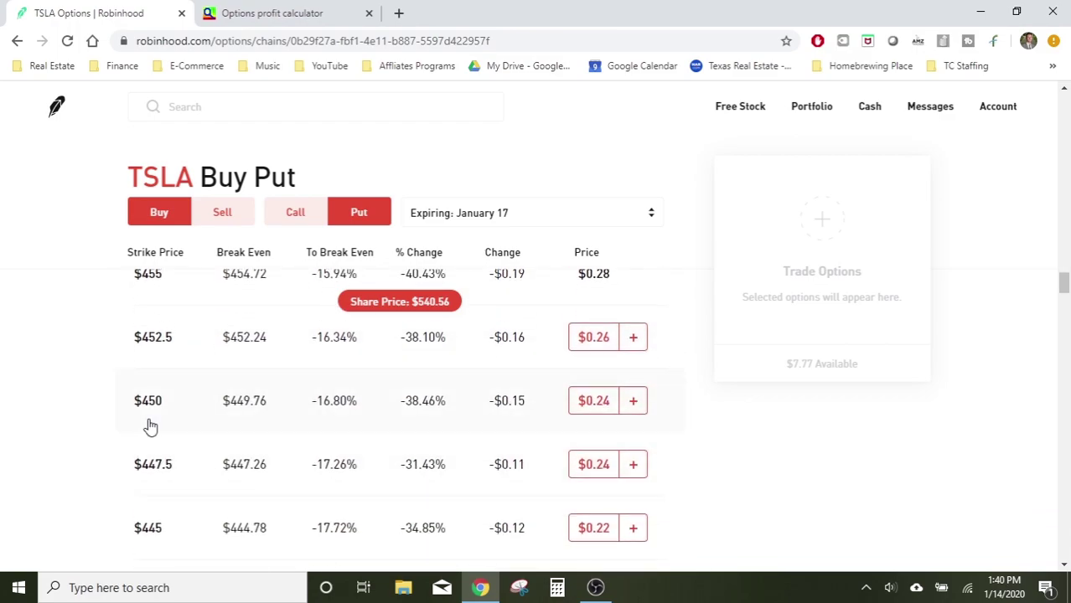
{"action": "left_click", "coordinate": [634, 402]}
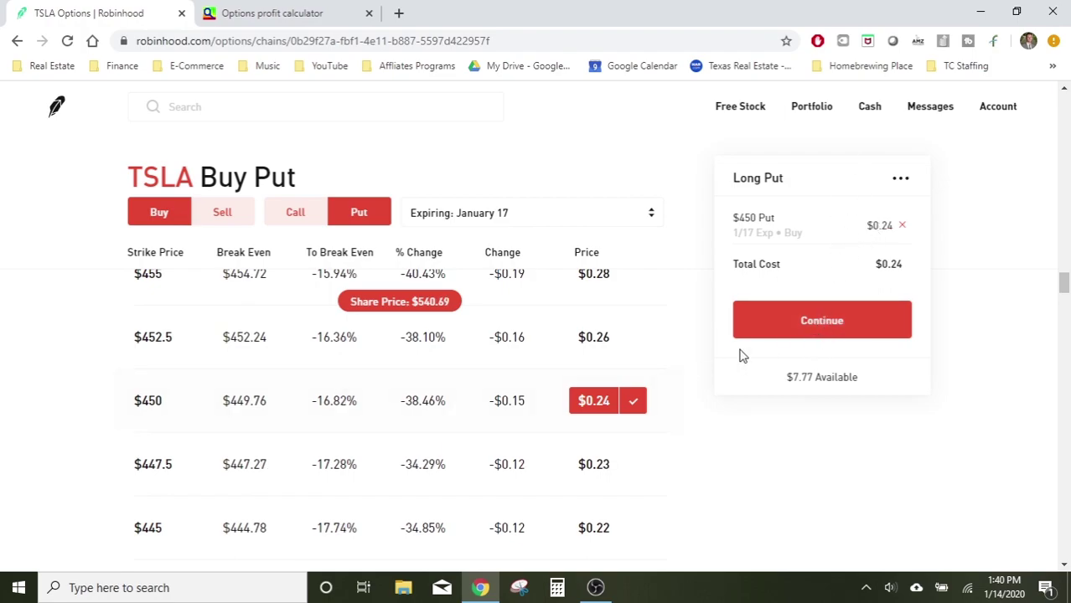
Continue to the Long Put order form and set the number of contracts to 1.
{"action": "left_click", "coordinate": [870, 317]}
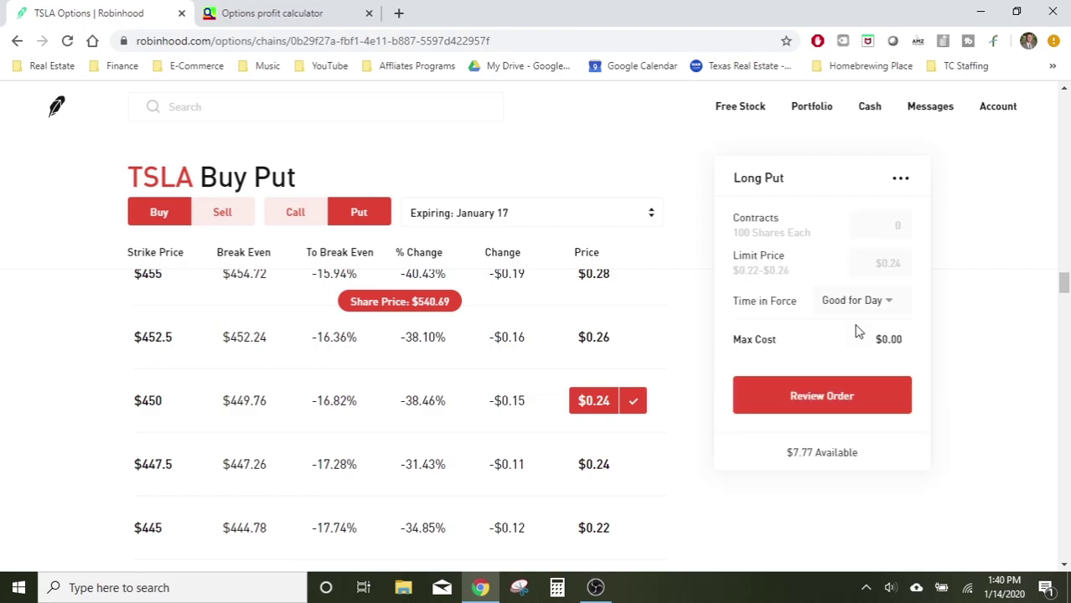
{"action": "left_click", "coordinate": [884, 227]}
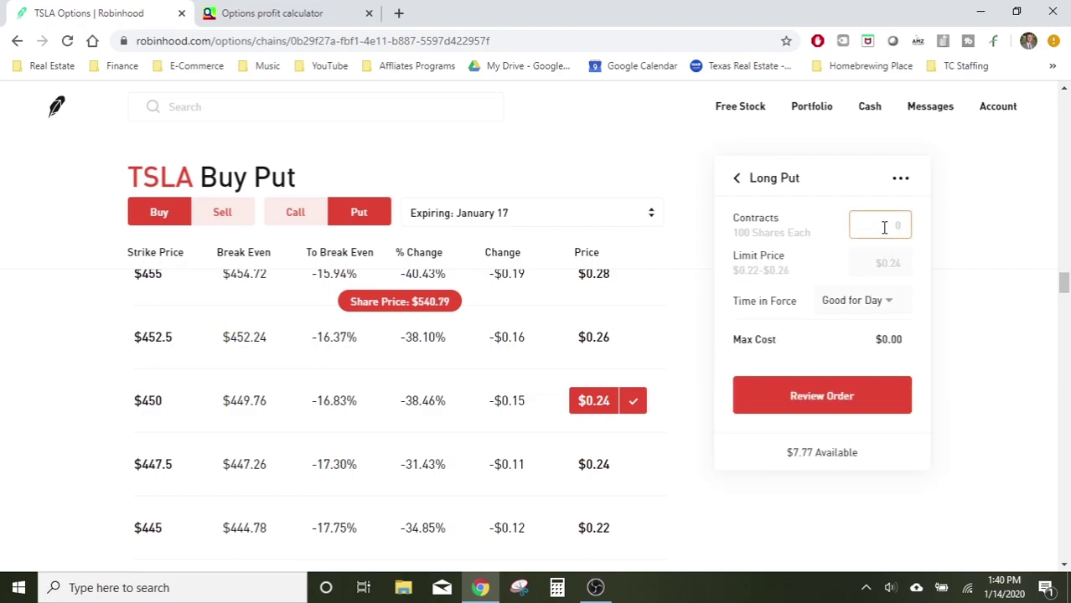
{"action": "type", "text": "1"}
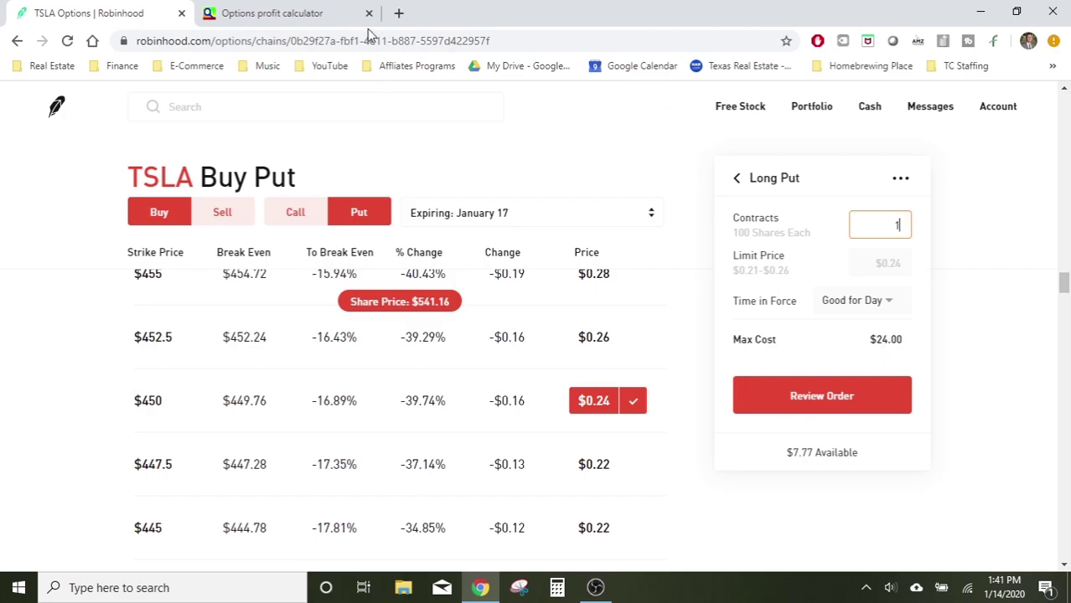
Switch to Options Profit Calculator and get the current price for symbol tsla in the Long put calculator.
{"action": "left_click", "coordinate": [276, 18]}
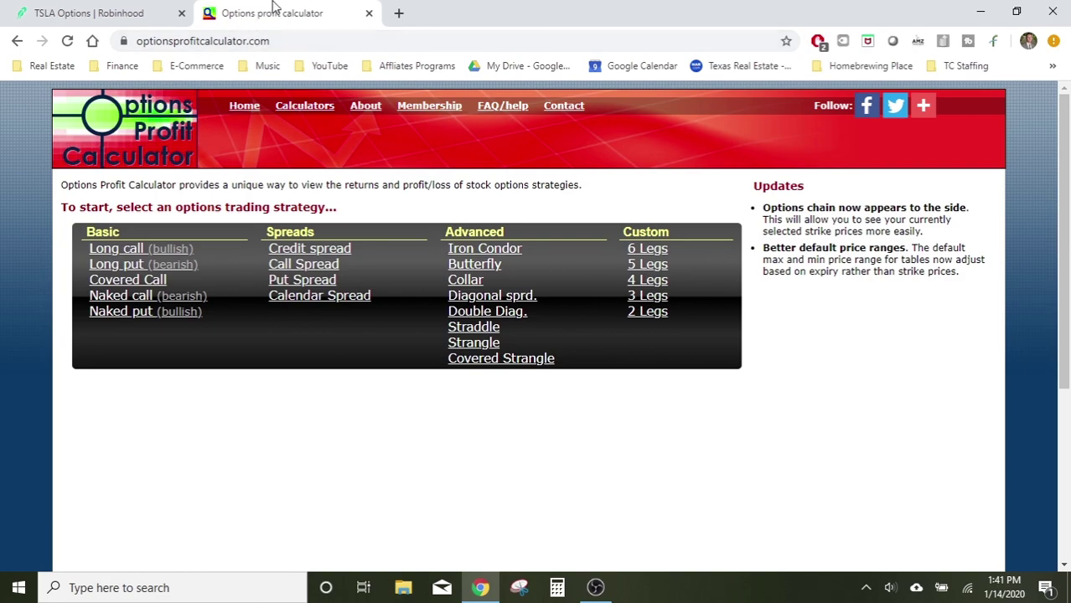
{"action": "left_click", "coordinate": [100, 14]}
{"action": "left_click", "coordinate": [272, 12]}
{"action": "left_click", "coordinate": [108, 264]}
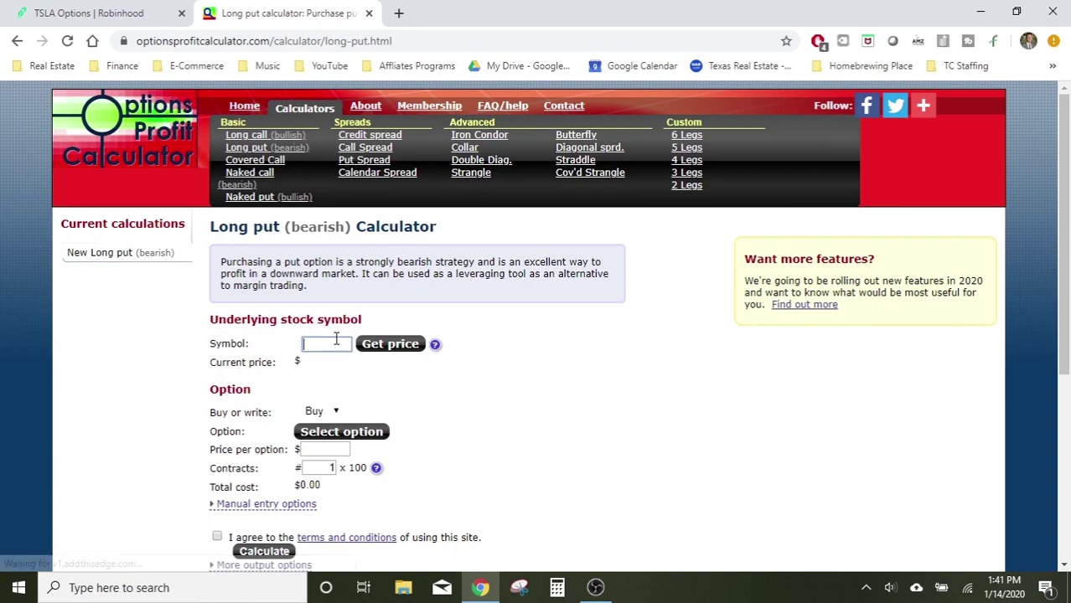
{"action": "left_click", "coordinate": [325, 344]}
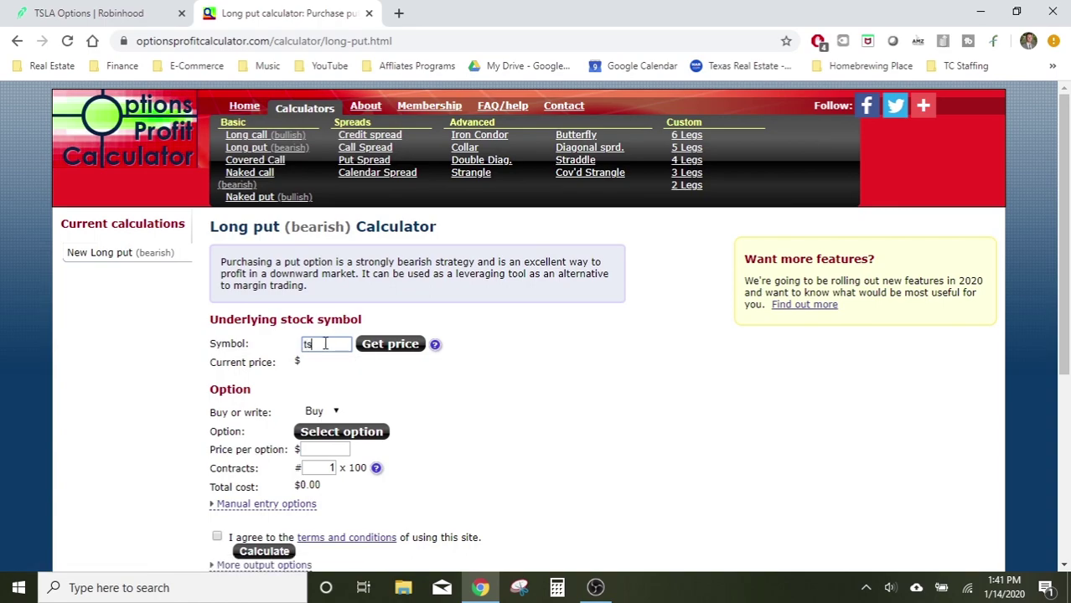
{"action": "left_click", "coordinate": [381, 347]}
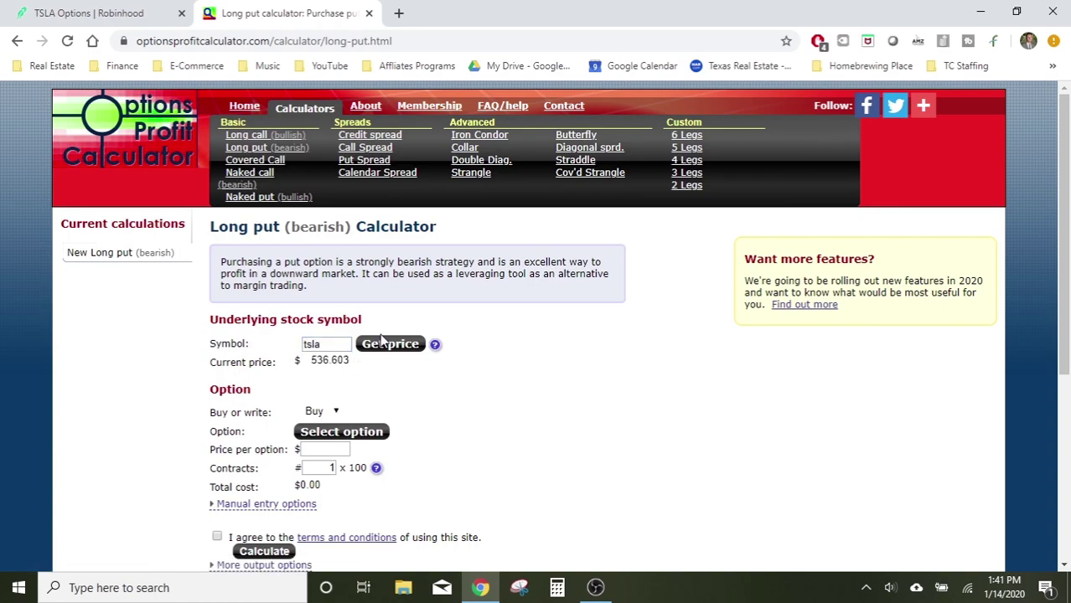
Choose the 17th Jan $450.00 put at its mid price of 0.28 as the option for the calculation.
{"action": "scroll", "coordinate": [382, 347], "scroll_direction": "down", "scroll_amount": 1}
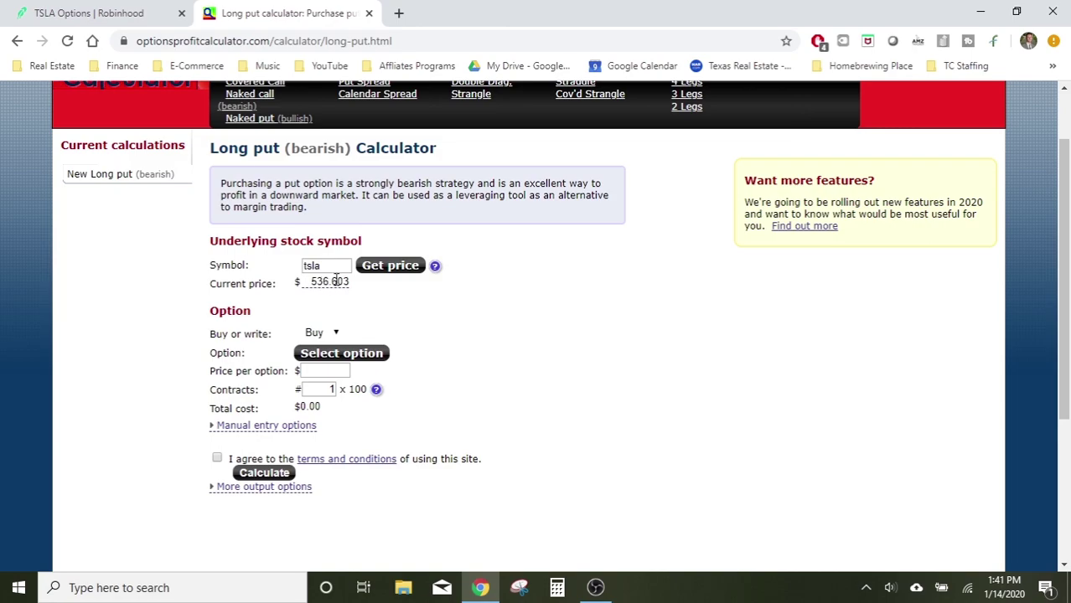
{"action": "left_click", "coordinate": [334, 359]}
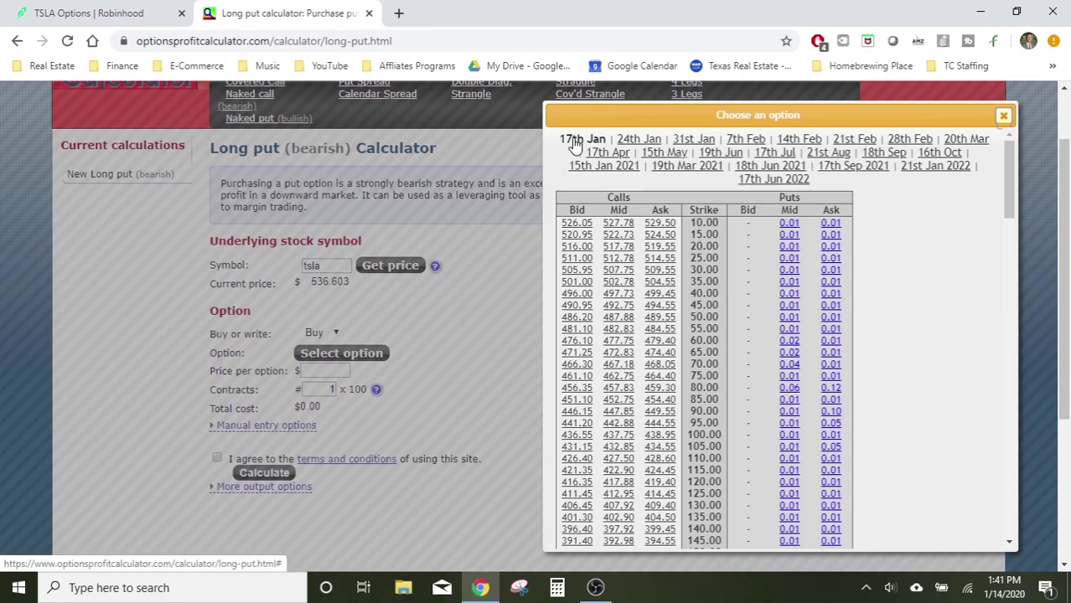
{"action": "scroll", "coordinate": [796, 418], "scroll_direction": "down", "scroll_amount": 7}
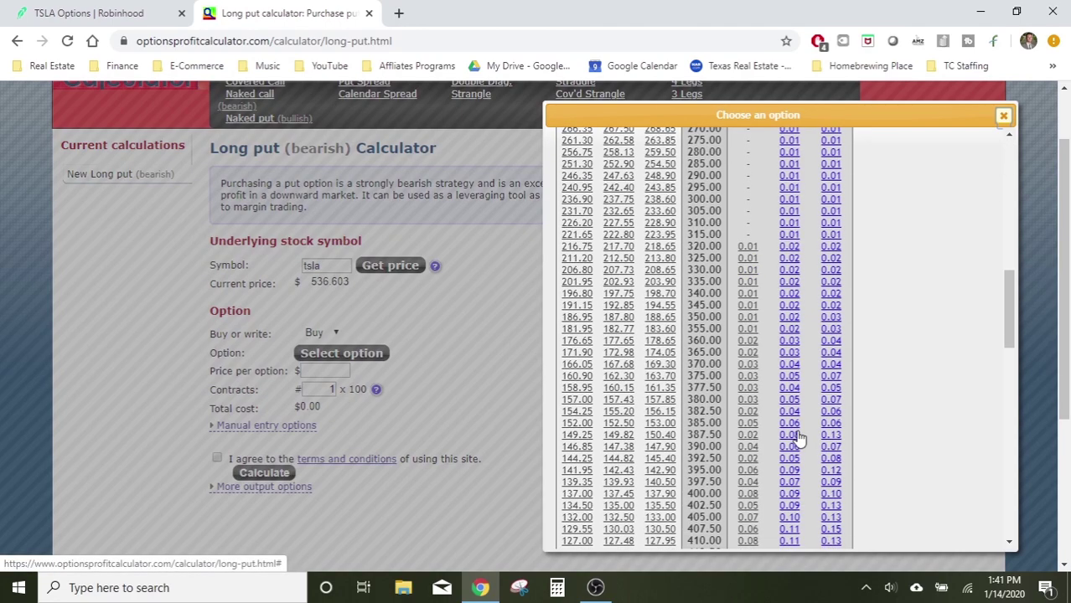
{"action": "scroll", "coordinate": [797, 438], "scroll_direction": "down", "scroll_amount": 3}
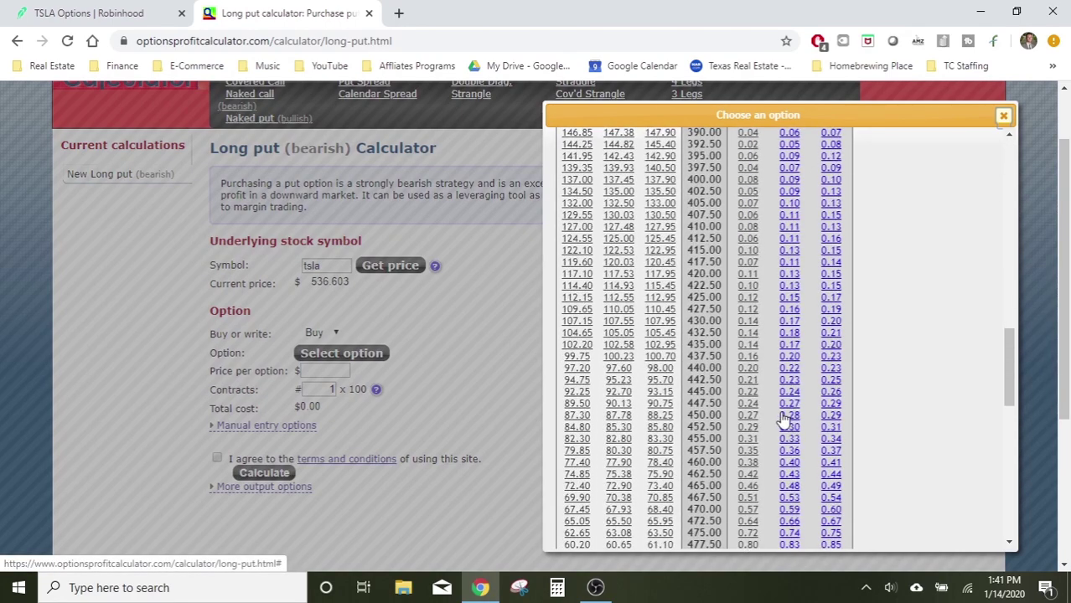
{"action": "left_click", "coordinate": [92, 14]}
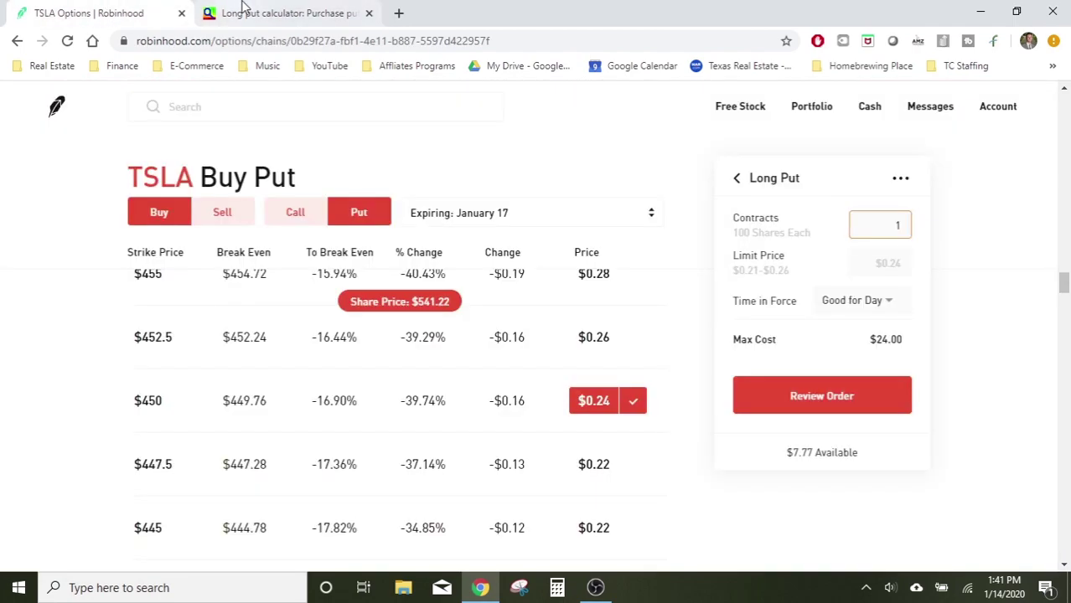
{"action": "left_click", "coordinate": [243, 10]}
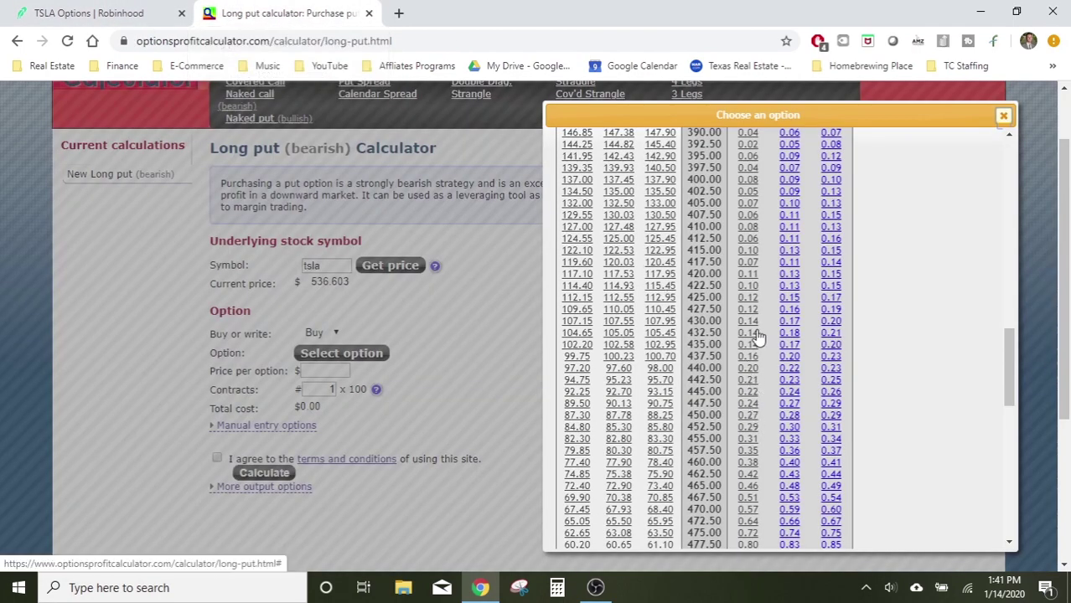
{"action": "left_click", "coordinate": [788, 419]}
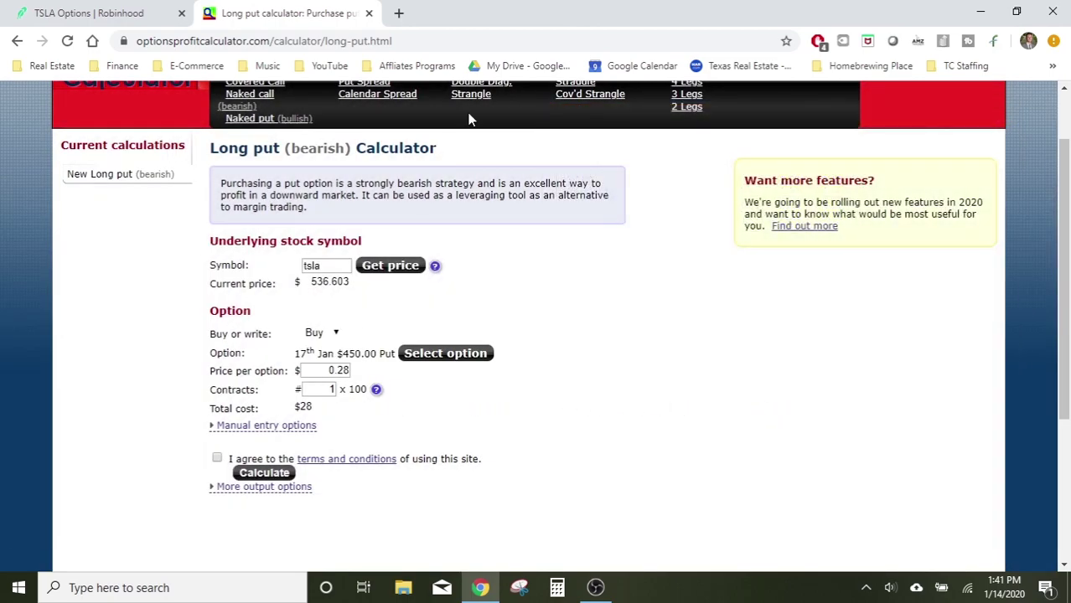
Compare the entry cost with the Robinhood order, then agree to the calculator's terms and calculate the put's estimated returns.
{"action": "left_click", "coordinate": [159, 10]}
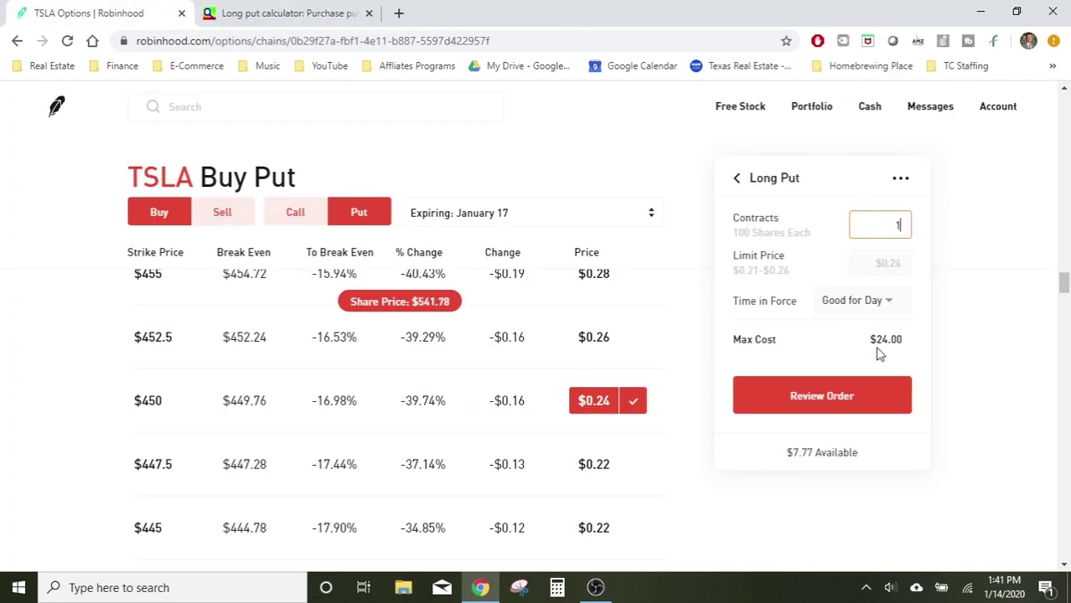
{"action": "left_click", "coordinate": [302, 15]}
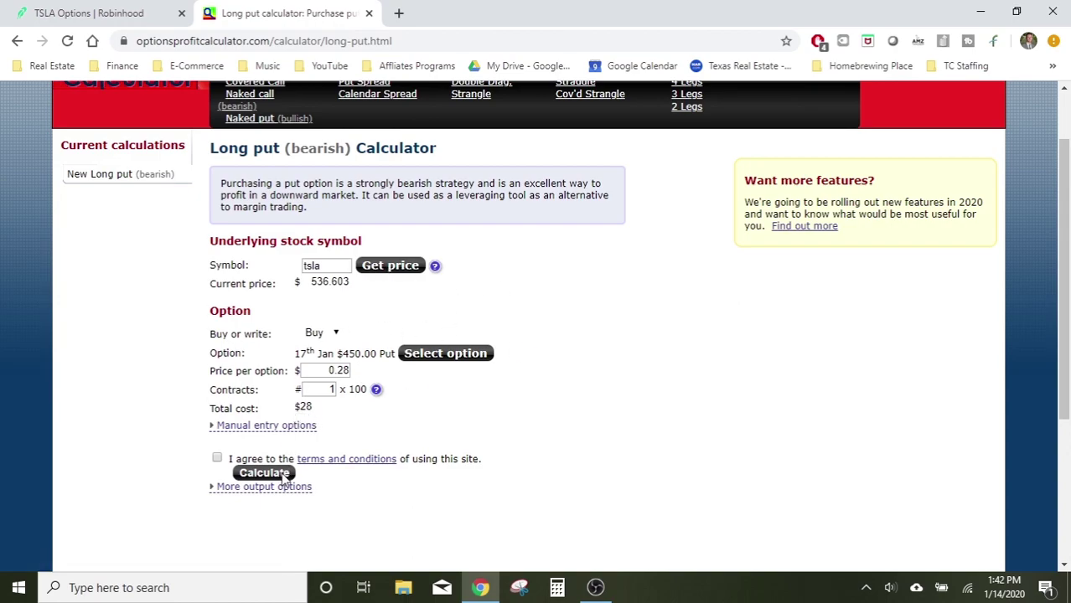
{"action": "left_click", "coordinate": [217, 460]}
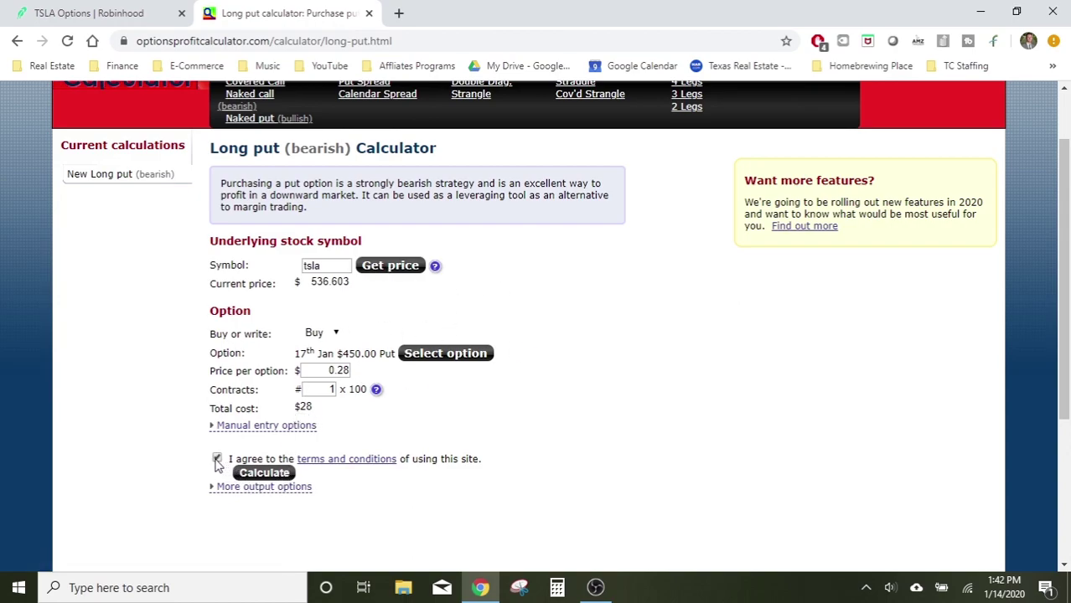
{"action": "left_click", "coordinate": [261, 475]}
Examine the estimated returns summary and the profit/loss table by stock price and January date.
{"action": "scroll", "coordinate": [258, 475], "scroll_direction": "down", "scroll_amount": 3}
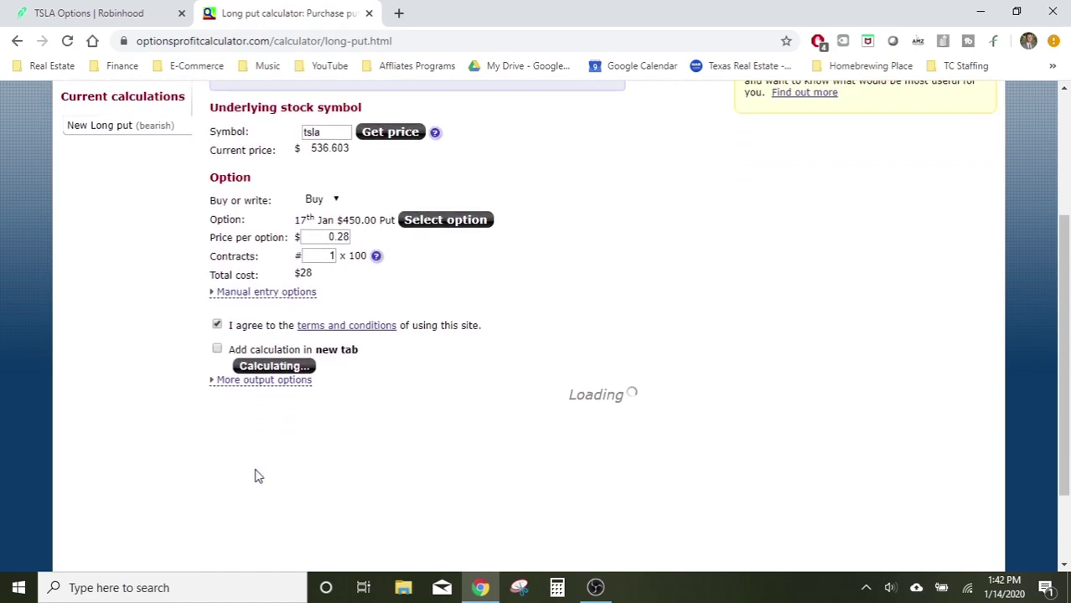
{"action": "scroll", "coordinate": [270, 453], "scroll_direction": "down", "scroll_amount": 1}
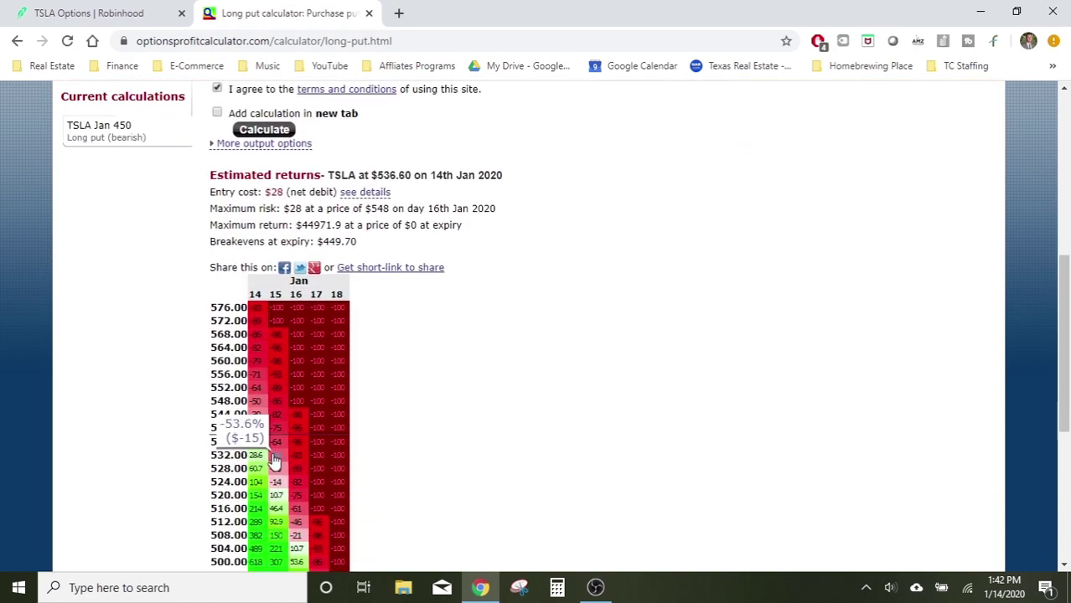
{"action": "scroll", "coordinate": [202, 268], "scroll_direction": "down", "scroll_amount": 2}
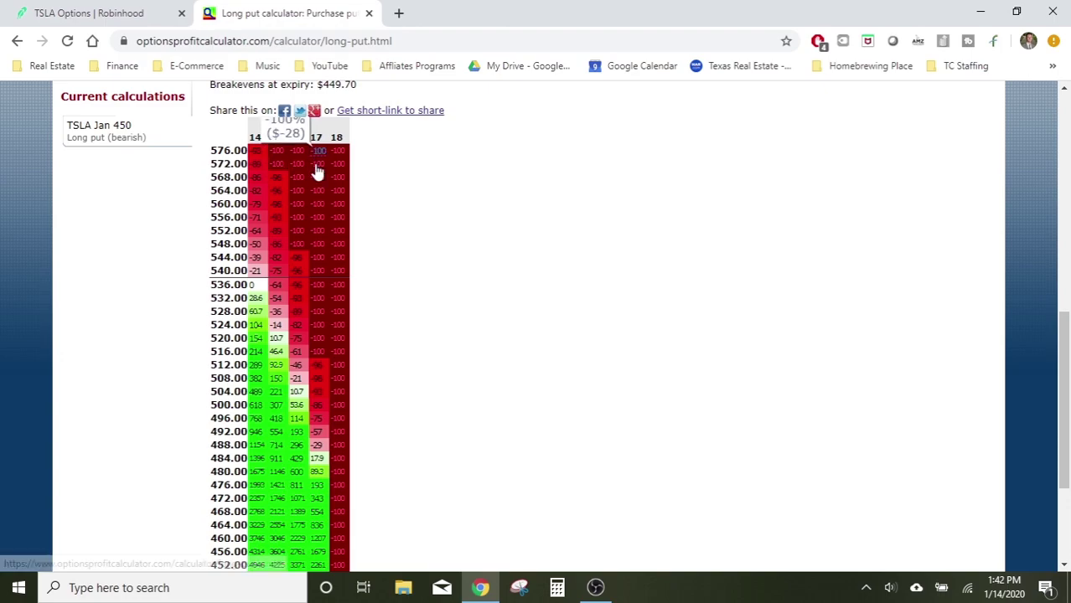
{"action": "scroll", "coordinate": [350, 260], "scroll_direction": "down", "scroll_amount": 2}
{"action": "scroll", "coordinate": [352, 371], "scroll_direction": "up", "scroll_amount": 5}
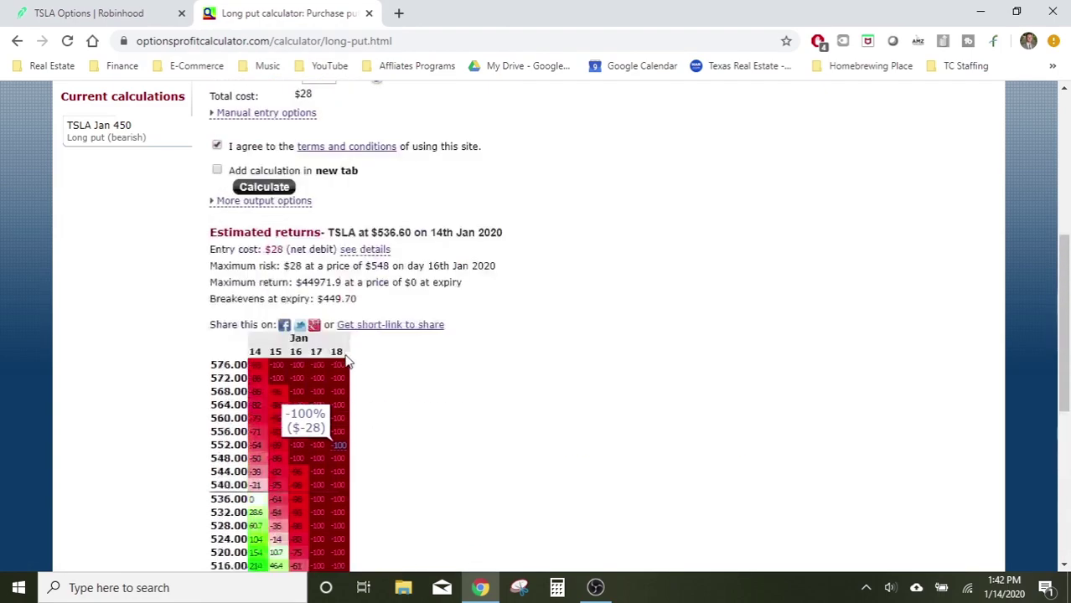
{"action": "scroll", "coordinate": [177, 360], "scroll_direction": "down", "scroll_amount": 4}
{"action": "scroll", "coordinate": [176, 361], "scroll_direction": "down", "scroll_amount": 1}
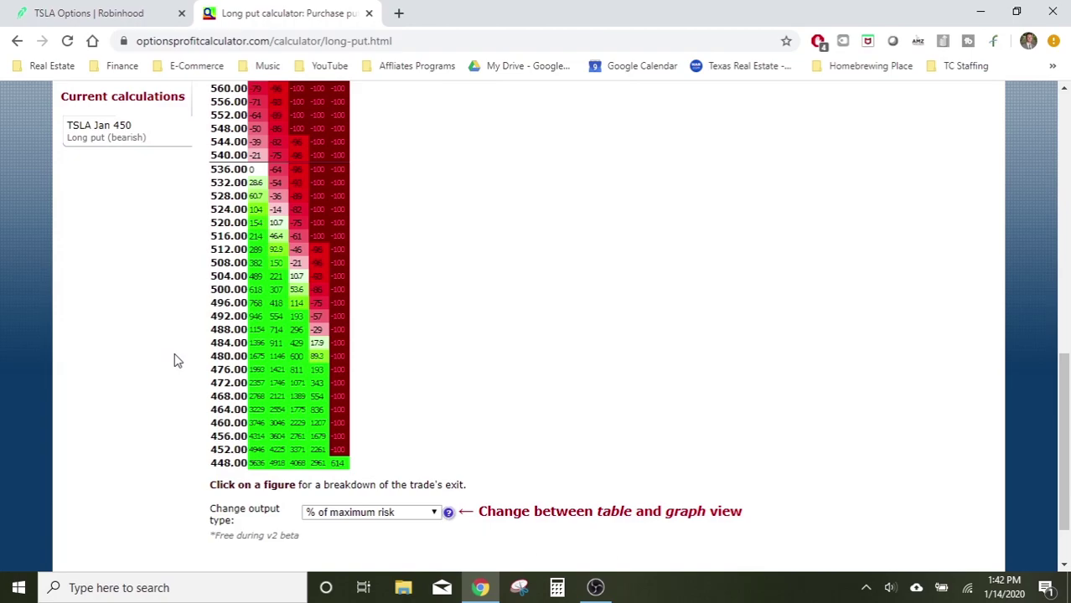
Compare the current TSLA share price on Robinhood with the stock price used for the calculator's estimated returns.
{"action": "scroll", "coordinate": [177, 360], "scroll_direction": "up", "scroll_amount": 1}
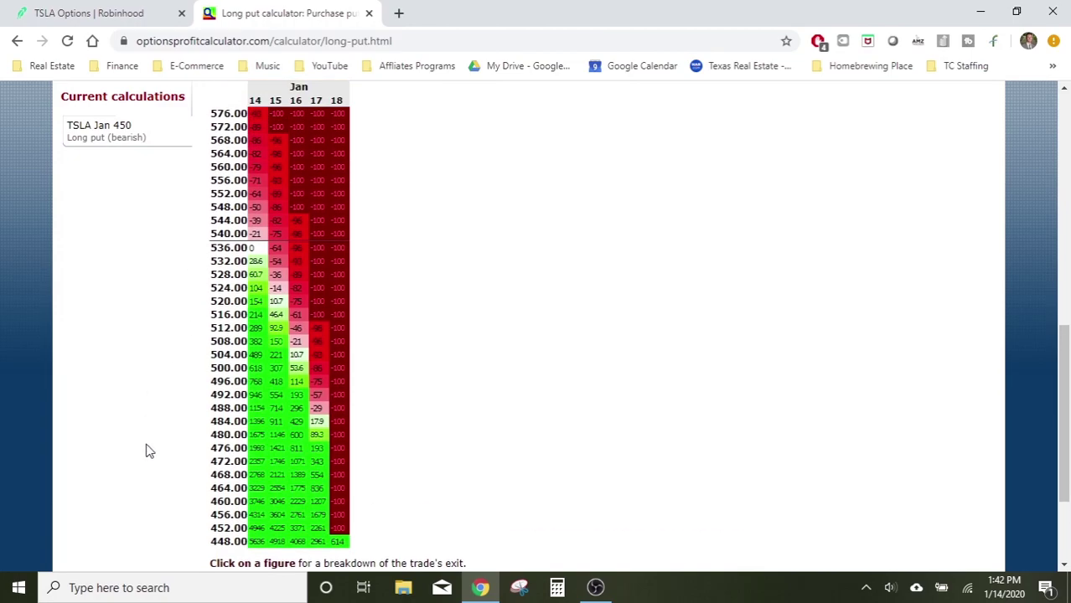
{"action": "left_click", "coordinate": [140, 20]}
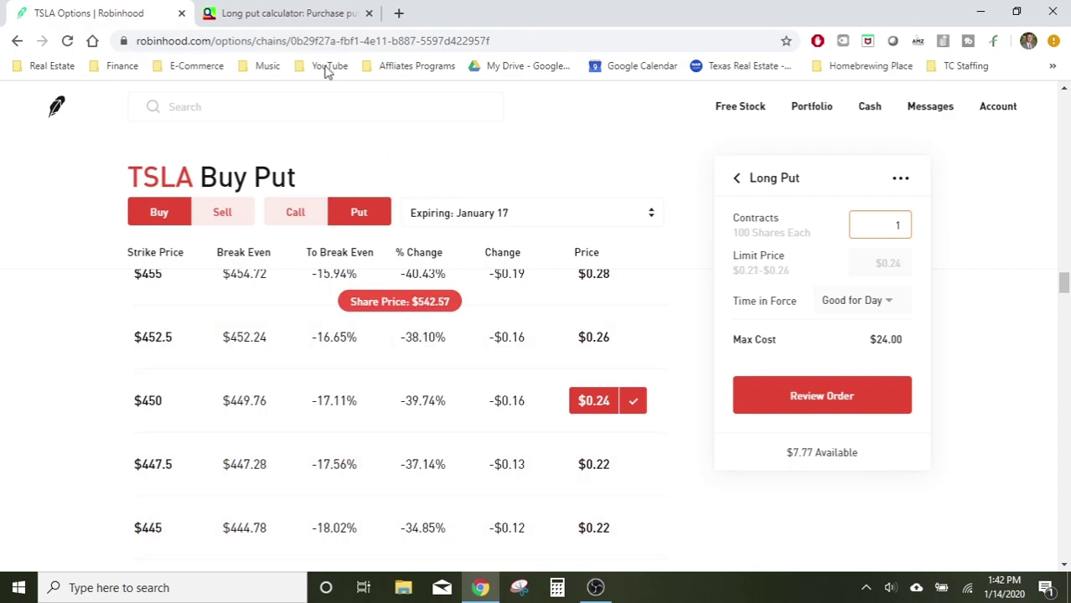
{"action": "left_click", "coordinate": [356, 11]}
{"action": "scroll", "coordinate": [172, 439], "scroll_direction": "up", "scroll_amount": 2}
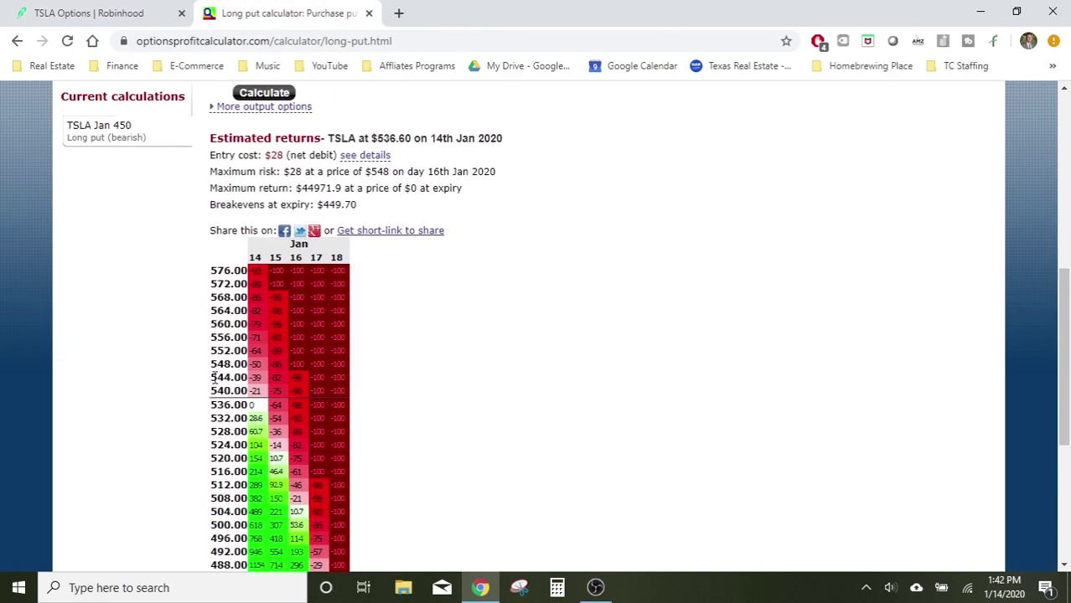
Inspect the returns table, viewing the trade exit breakdown for $500 on 14th Jan 2020 and closing it.
{"action": "scroll", "coordinate": [205, 368], "scroll_direction": "down", "scroll_amount": 1}
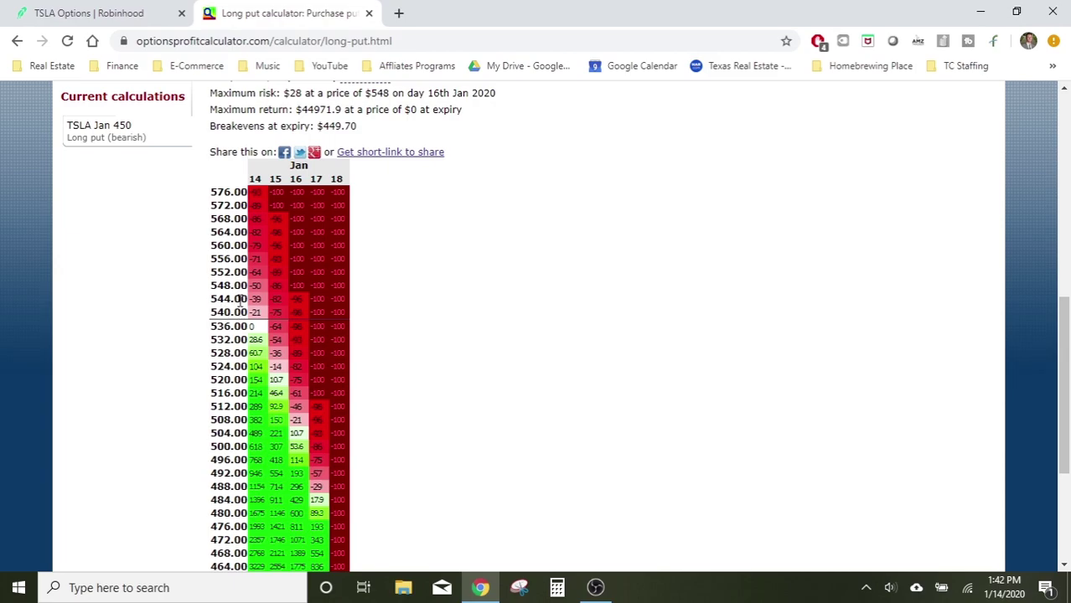
{"action": "mouse_move", "coordinate": [262, 199]}
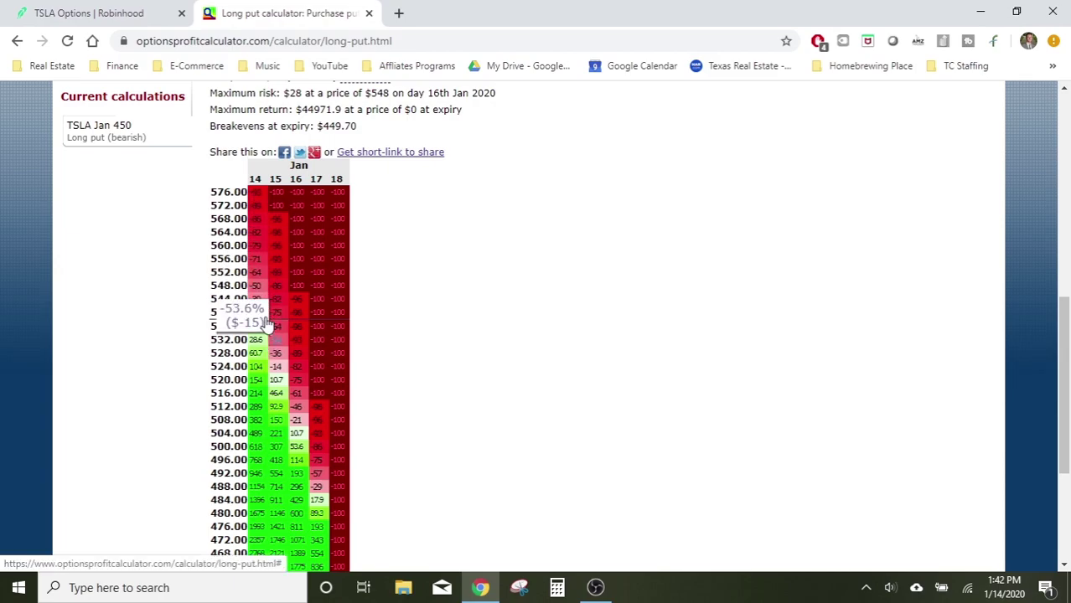
{"action": "mouse_move", "coordinate": [256, 330]}
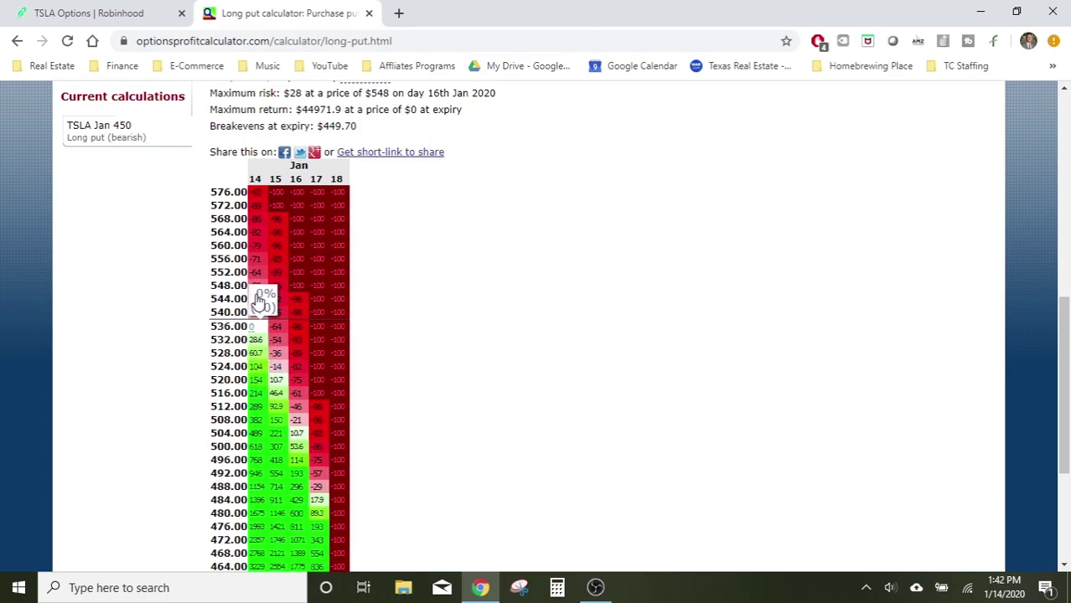
{"action": "left_click", "coordinate": [256, 455]}
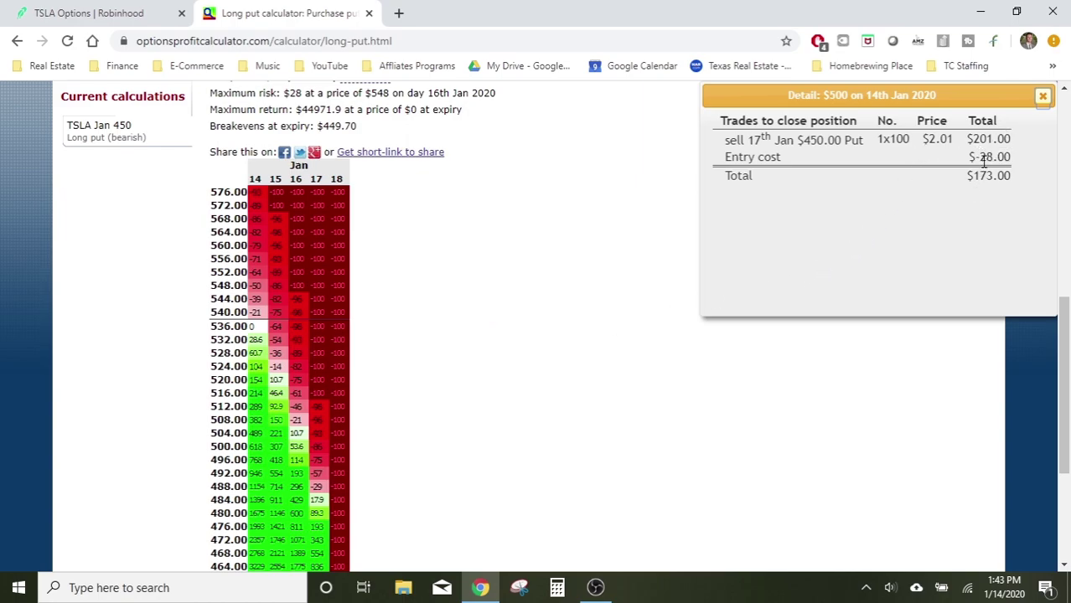
{"action": "left_click", "coordinate": [1042, 96]}
{"action": "scroll", "coordinate": [377, 386], "scroll_direction": "down", "scroll_amount": 2}
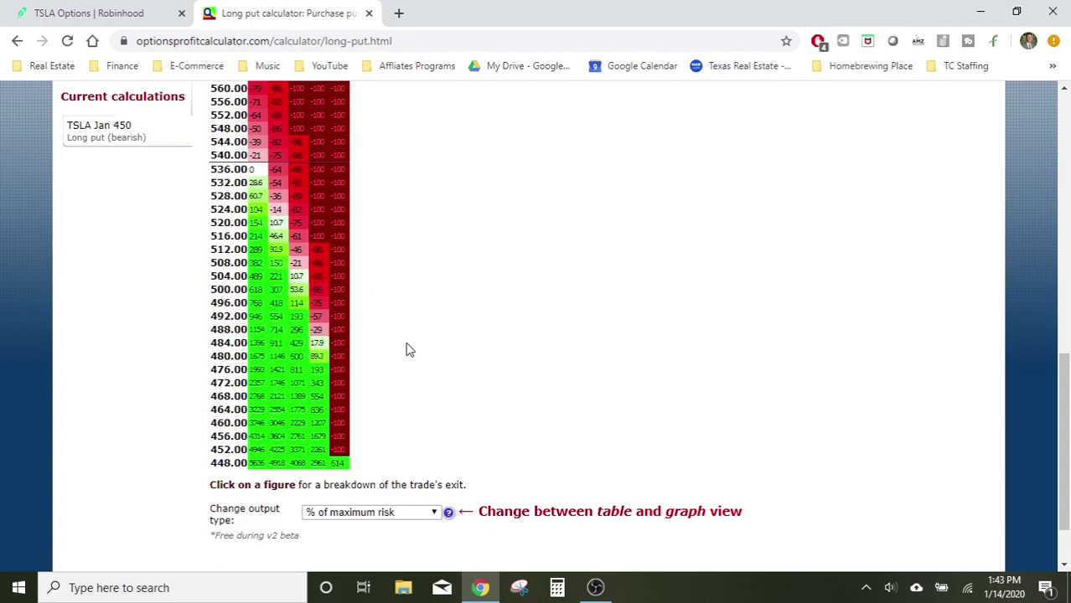
{"action": "scroll", "coordinate": [409, 349], "scroll_direction": "up", "scroll_amount": 2}
{"action": "scroll", "coordinate": [408, 350], "scroll_direction": "down", "scroll_amount": 1}
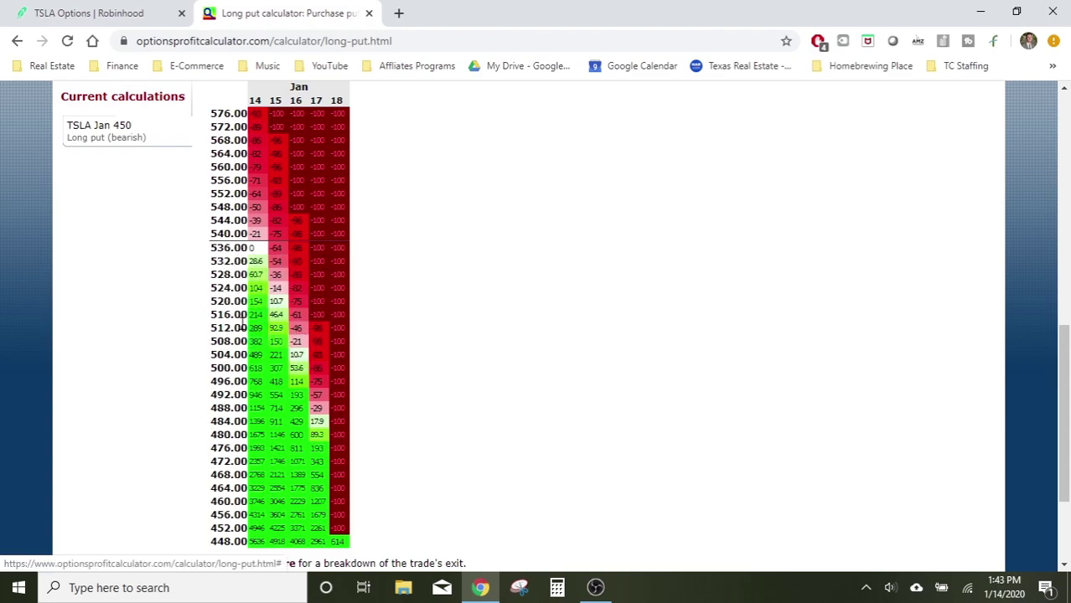
{"action": "scroll", "coordinate": [368, 351], "scroll_direction": "down", "scroll_amount": 1}
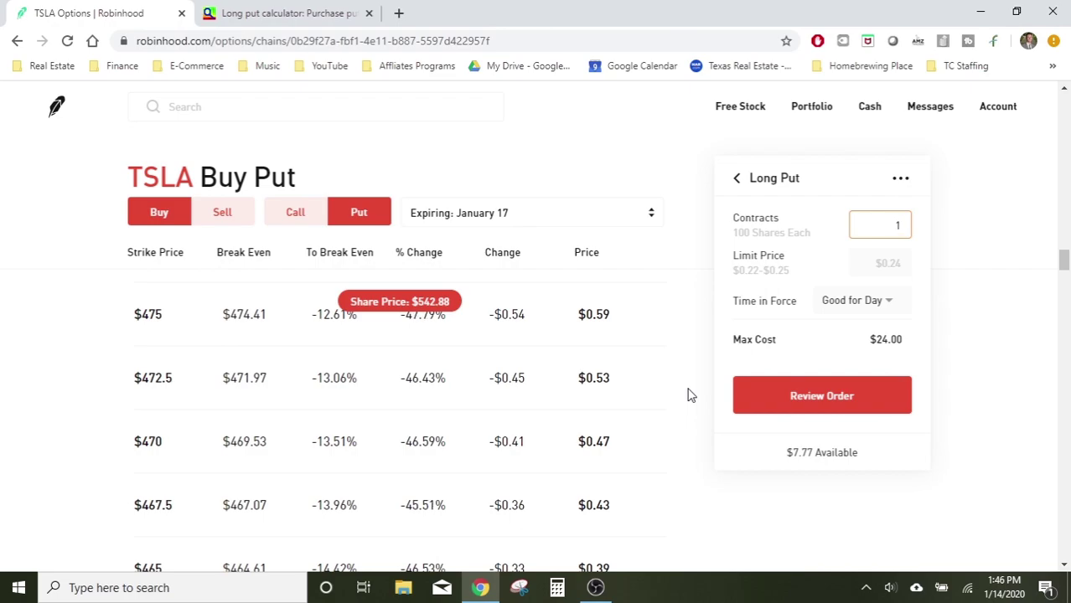
{"action": "scroll", "coordinate": [707, 413], "scroll_direction": "down", "scroll_amount": 1}
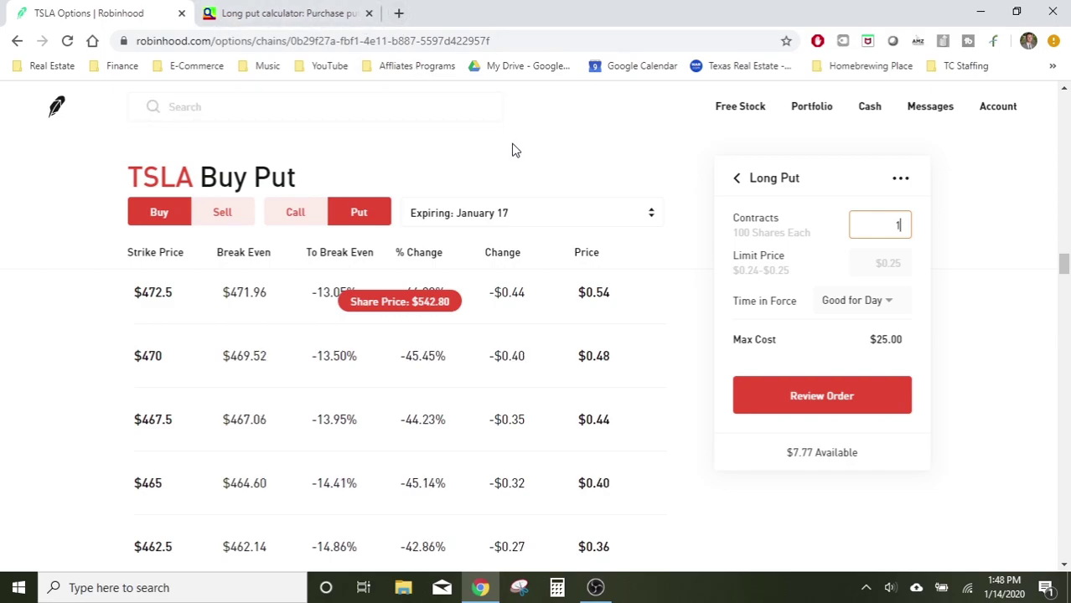
Search Google for reddit in a new browser tab and go to Reddit's r/options community.
{"action": "left_click", "coordinate": [399, 14]}
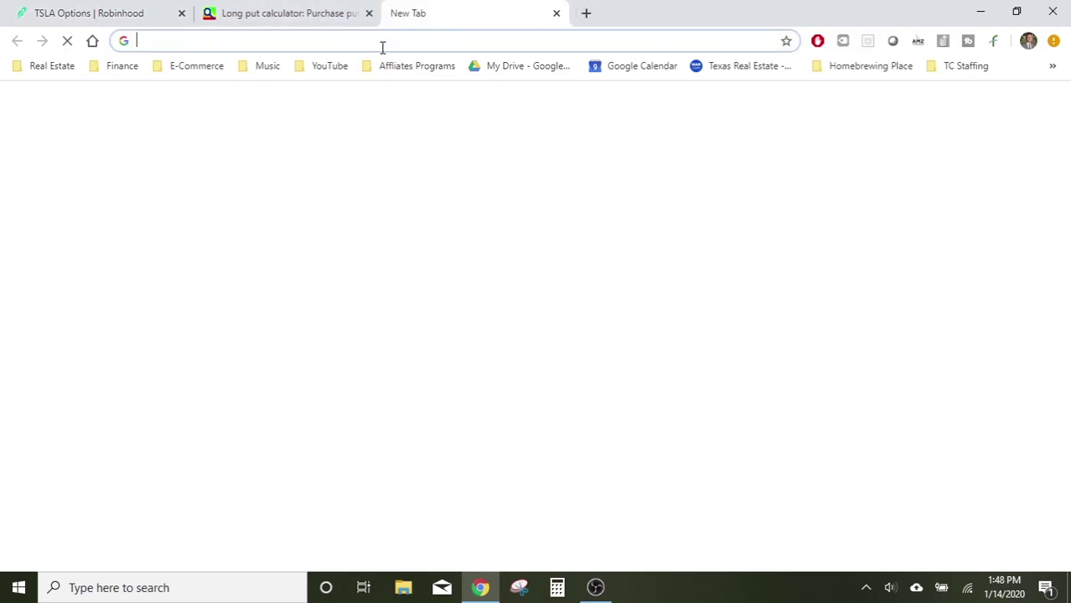
{"action": "type", "text": "redd"}
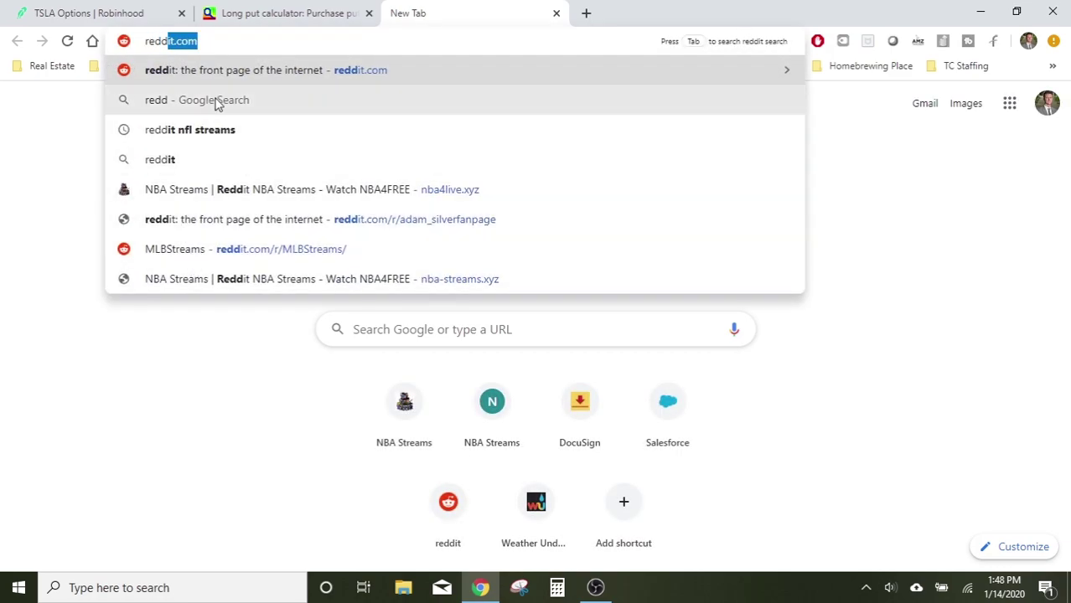
{"action": "left_click", "coordinate": [204, 167]}
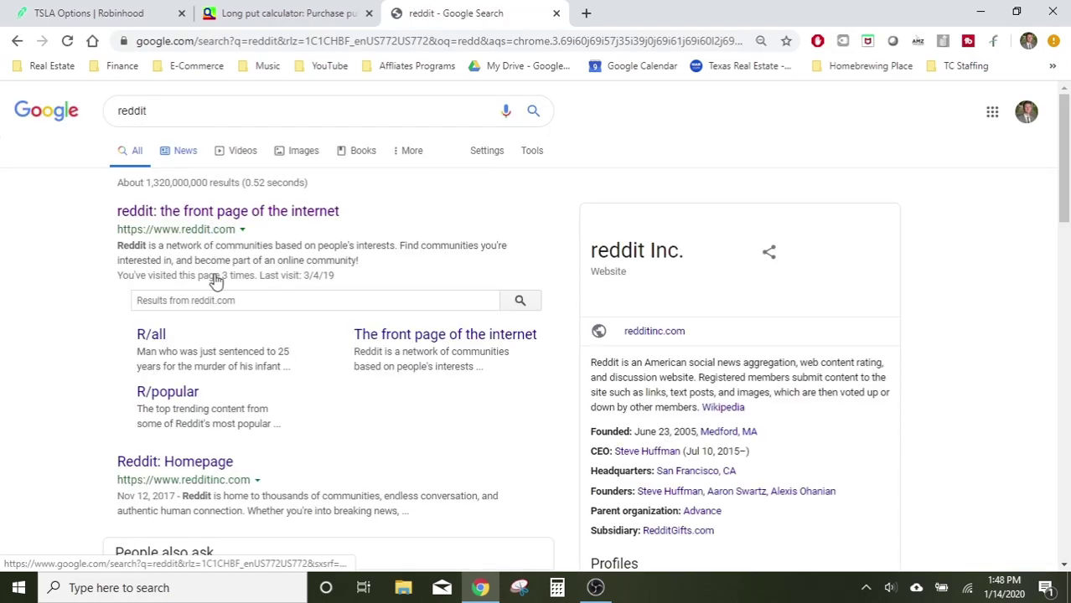
{"action": "left_click", "coordinate": [226, 297]}
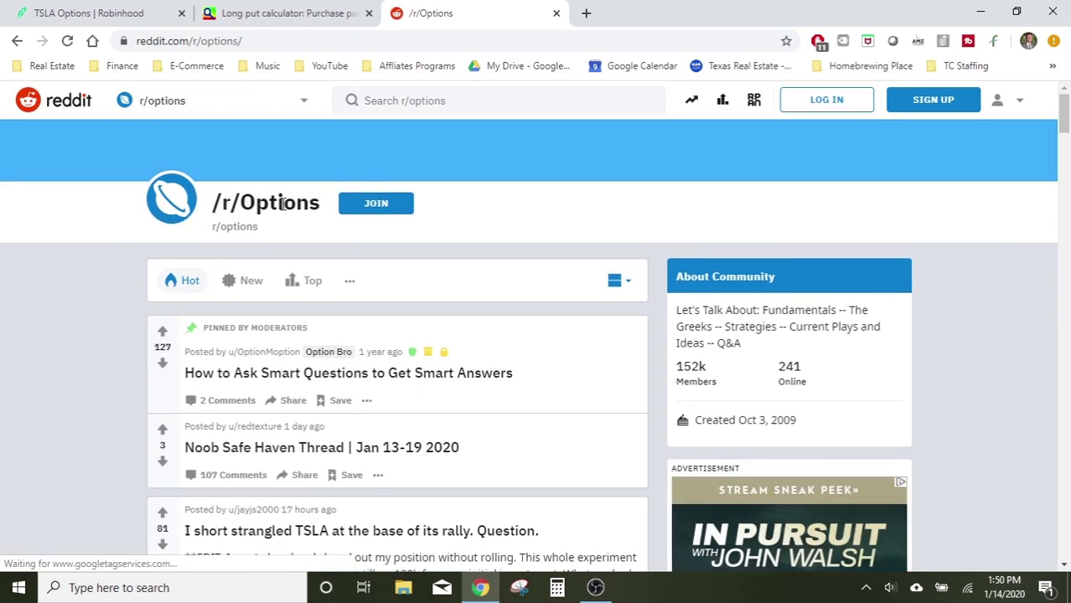
Browse the hot posts and community resources of r/options.
{"action": "scroll", "coordinate": [90, 281], "scroll_direction": "down", "scroll_amount": 2}
{"action": "scroll", "coordinate": [114, 297], "scroll_direction": "down", "scroll_amount": 2}
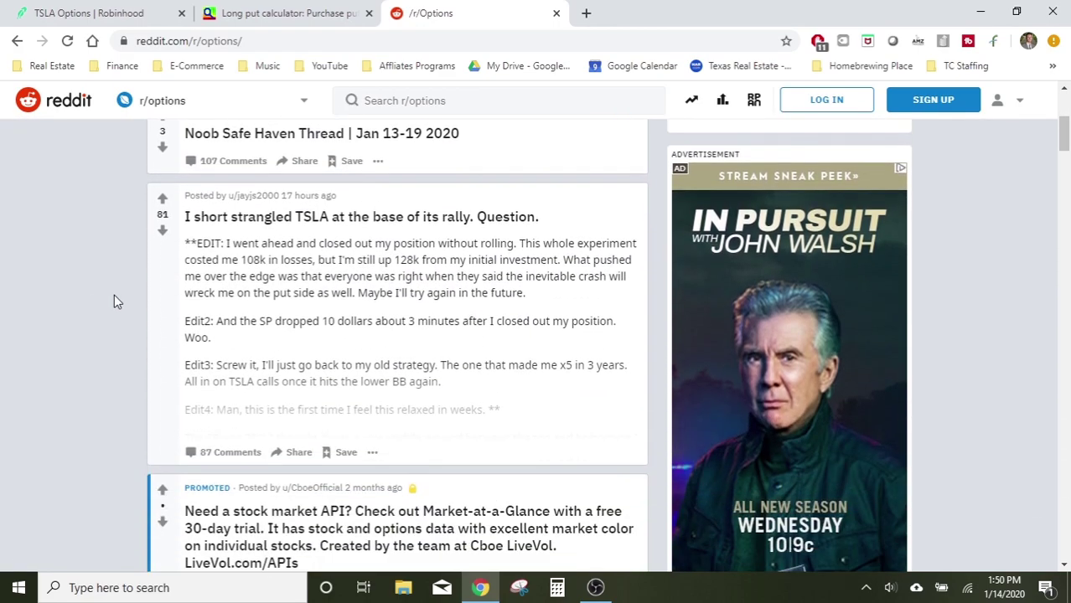
{"action": "scroll", "coordinate": [114, 297], "scroll_direction": "down", "scroll_amount": 2}
{"action": "scroll", "coordinate": [116, 302], "scroll_direction": "down", "scroll_amount": 12}
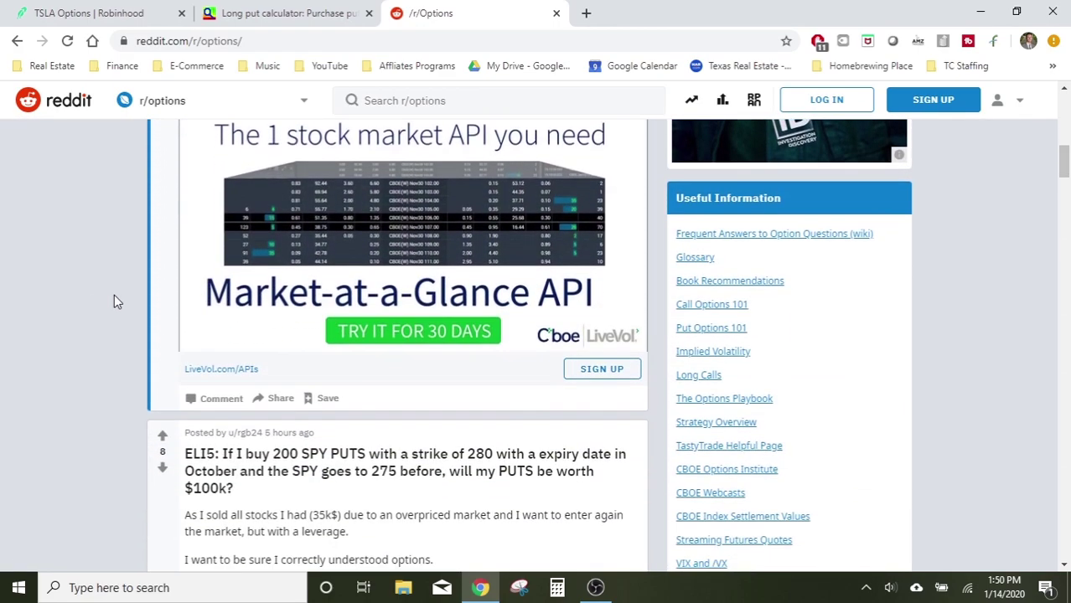
{"action": "scroll", "coordinate": [114, 294], "scroll_direction": "up", "scroll_amount": 2}
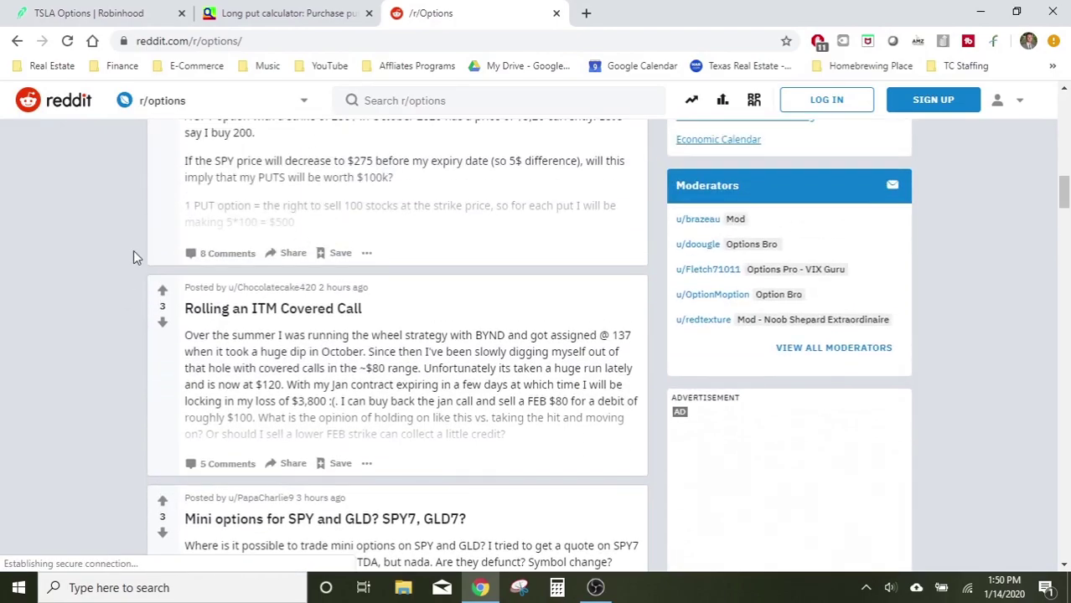
Switch back to Options Profit Calculator and look over the TSLA long put's inputs and estimated returns.
{"action": "left_click", "coordinate": [285, 10]}
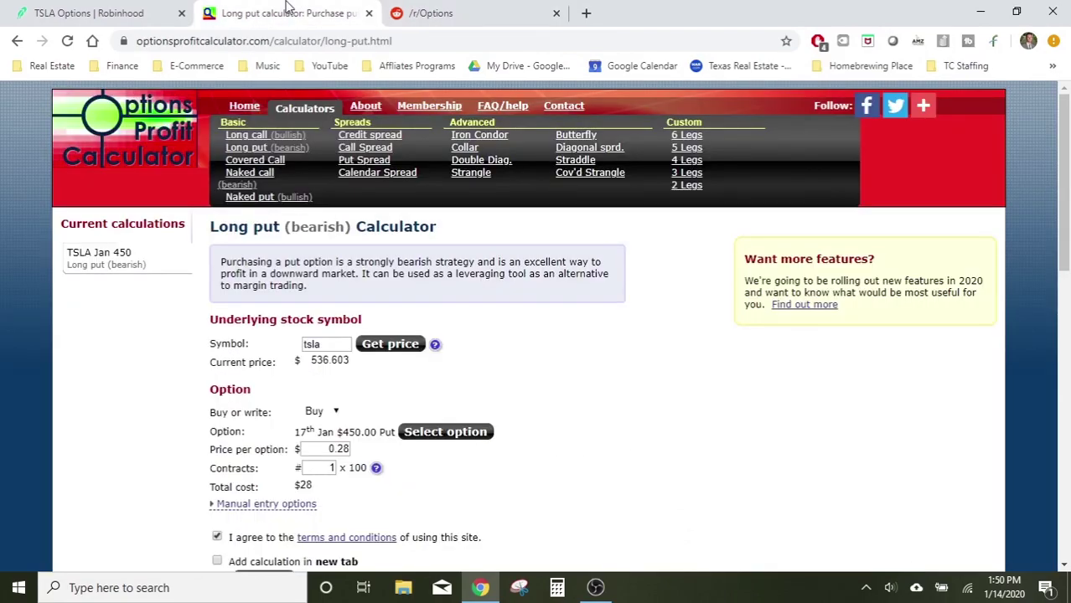
{"action": "left_click", "coordinate": [382, 10]}
{"action": "left_click", "coordinate": [360, 11]}
{"action": "left_click", "coordinate": [477, 7]}
{"action": "left_click", "coordinate": [237, 7]}
{"action": "scroll", "coordinate": [108, 184], "scroll_direction": "down", "scroll_amount": 9}
{"action": "scroll", "coordinate": [190, 201], "scroll_direction": "up", "scroll_amount": 4}
{"action": "scroll", "coordinate": [201, 210], "scroll_direction": "up", "scroll_amount": 5}
{"action": "scroll", "coordinate": [260, 312], "scroll_direction": "down", "scroll_amount": 1}
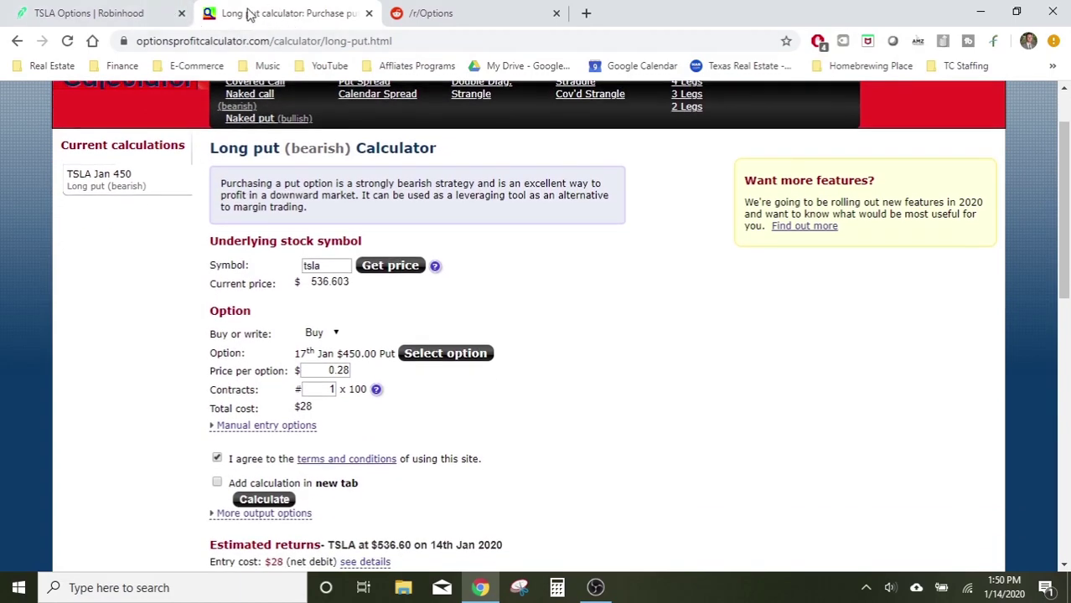
Switch to Robinhood, leave the TSLA put chain for the portfolio home page, and look through its content.
{"action": "left_click", "coordinate": [100, 13]}
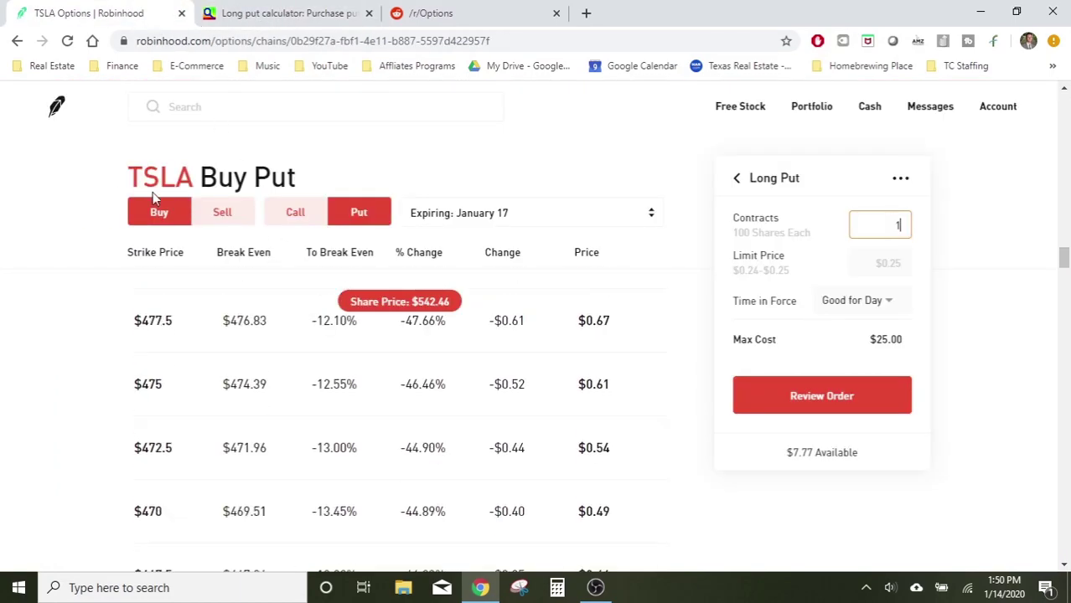
{"action": "left_click_drag", "start_coordinate": [1062, 258], "coordinate": [1066, 94]}
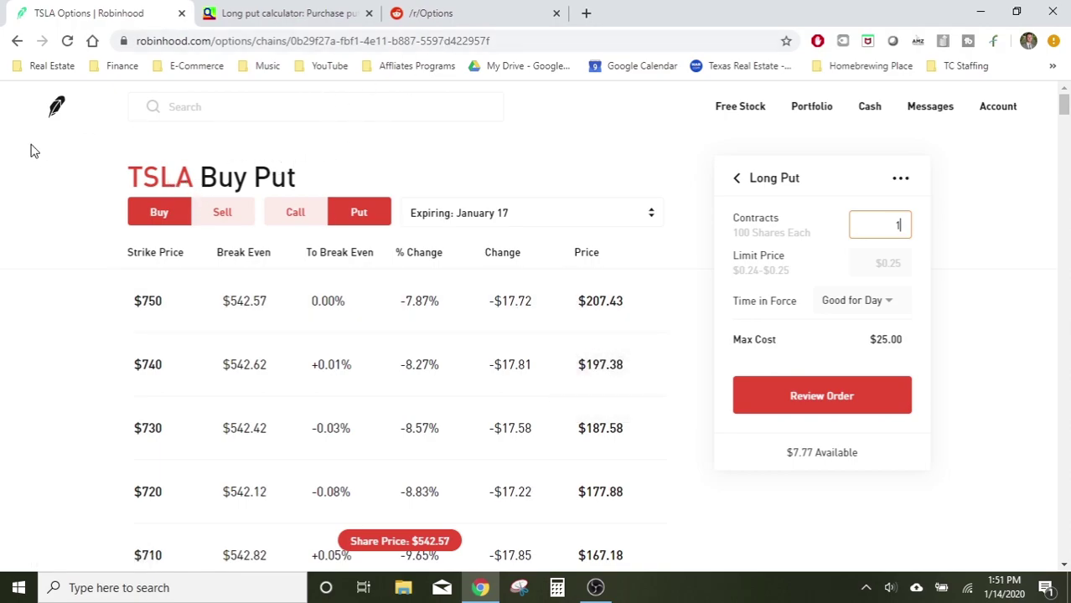
{"action": "left_click", "coordinate": [56, 114]}
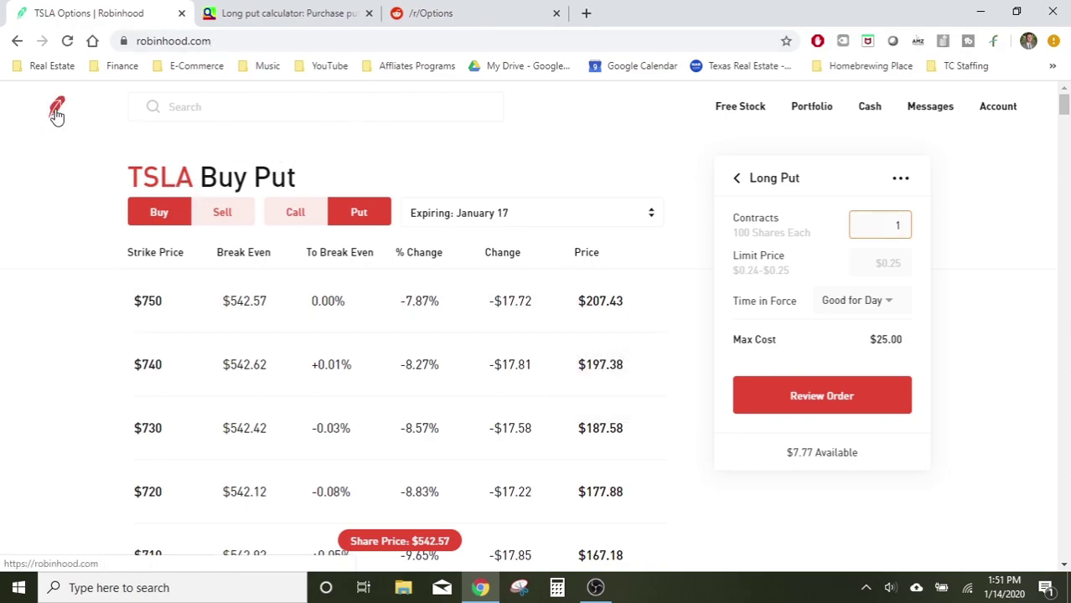
{"action": "scroll", "coordinate": [50, 428], "scroll_direction": "down", "scroll_amount": 8}
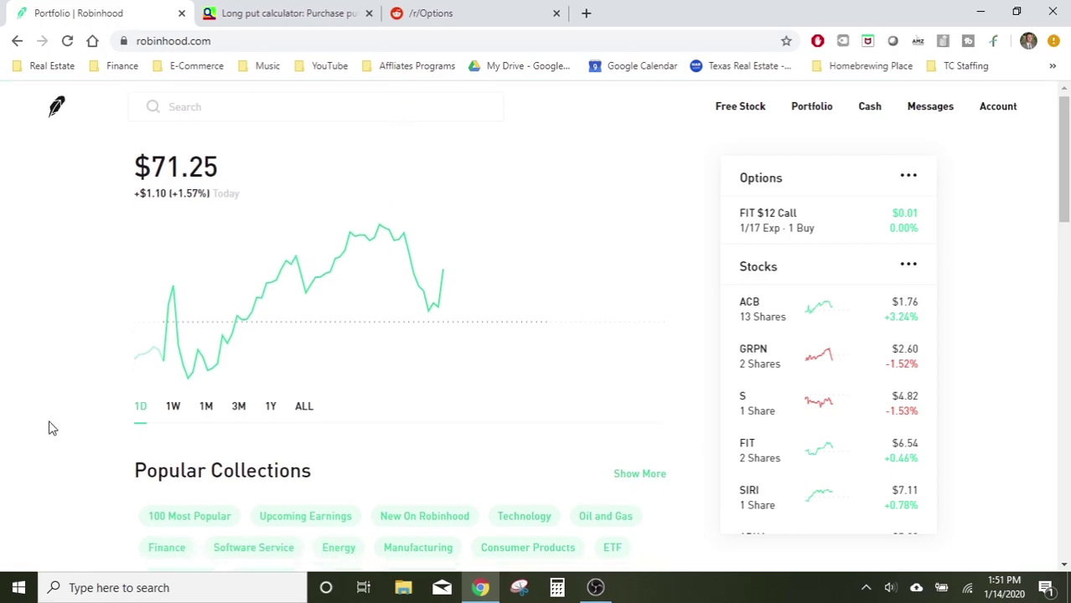
{"action": "scroll", "coordinate": [113, 423], "scroll_direction": "down", "scroll_amount": 4}
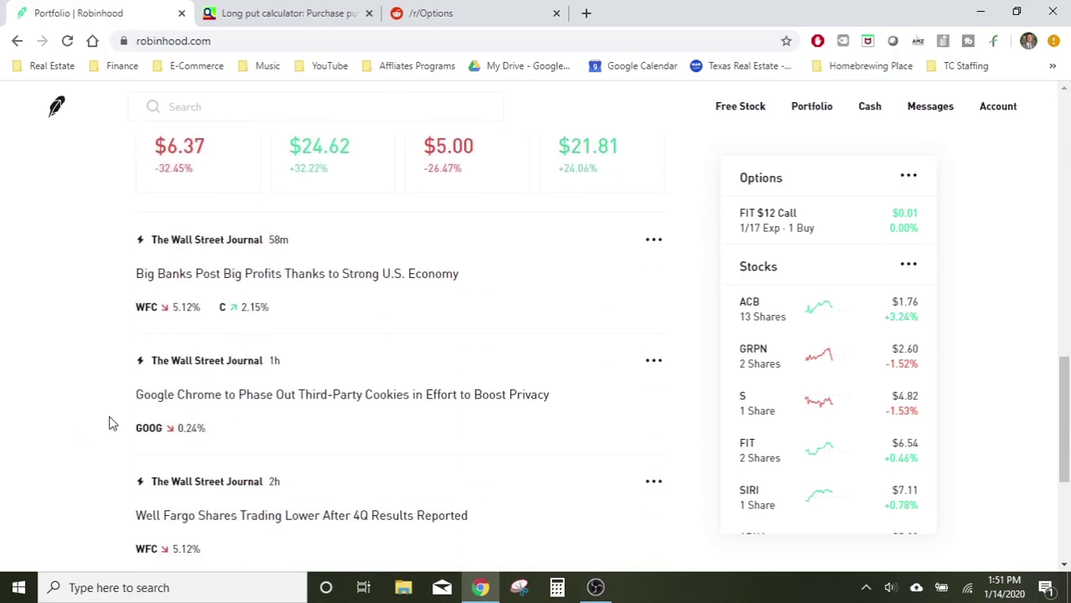
{"action": "scroll", "coordinate": [721, 272], "scroll_direction": "up", "scroll_amount": 12}
Open the Aurora Cannabis (ACB) stock page from the holdings and show its one-year price chart.
{"action": "left_click", "coordinate": [795, 318]}
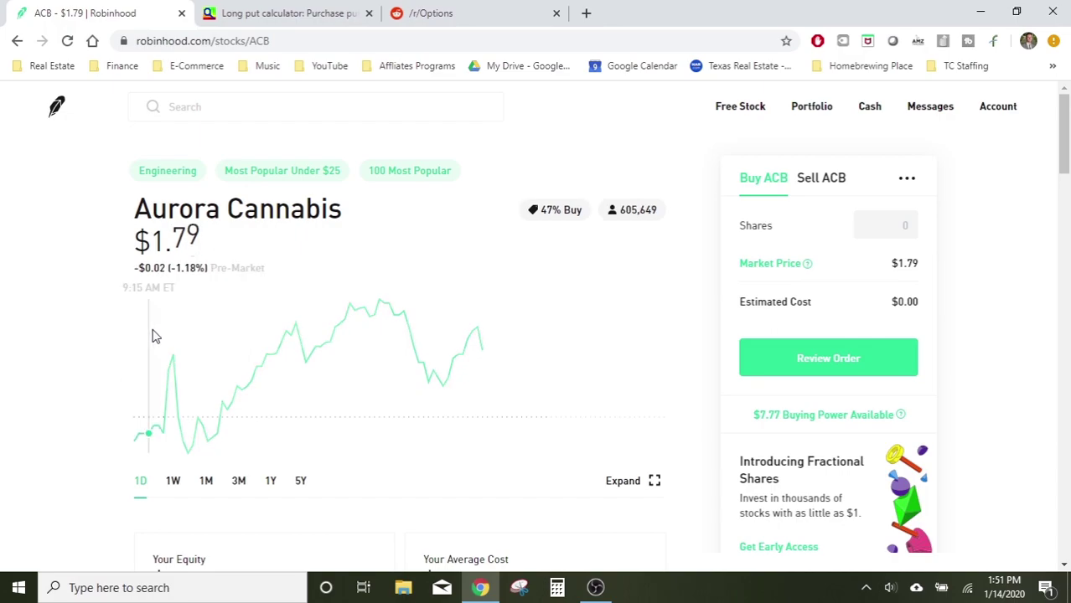
{"action": "left_click", "coordinate": [270, 485]}
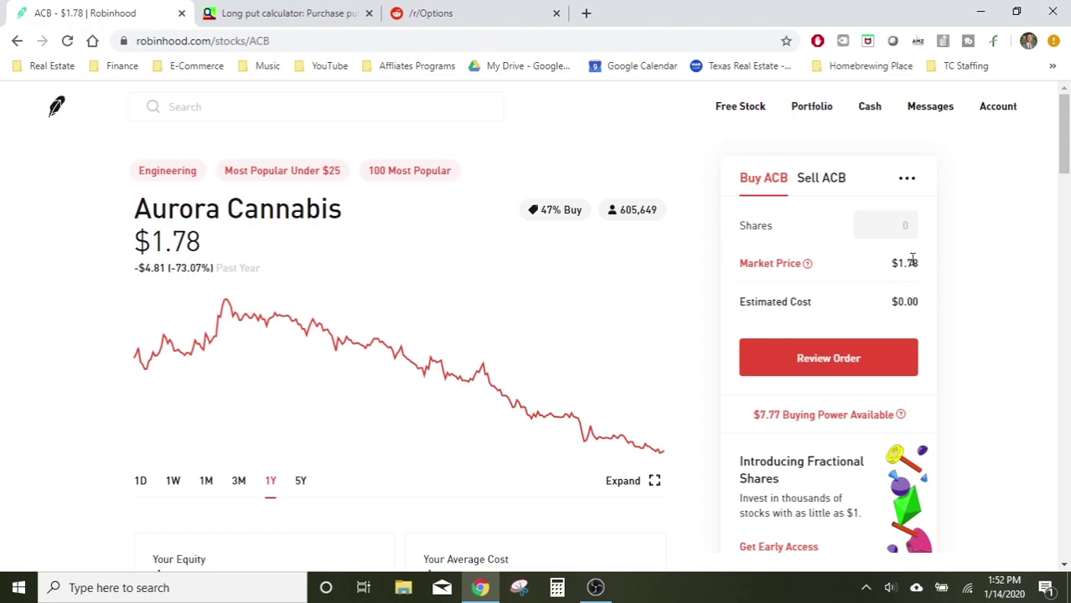
Open the ACB options chain and set the call expiration to June 19.
{"action": "scroll", "coordinate": [1001, 323], "scroll_direction": "down", "scroll_amount": 1}
{"action": "left_click", "coordinate": [811, 507]}
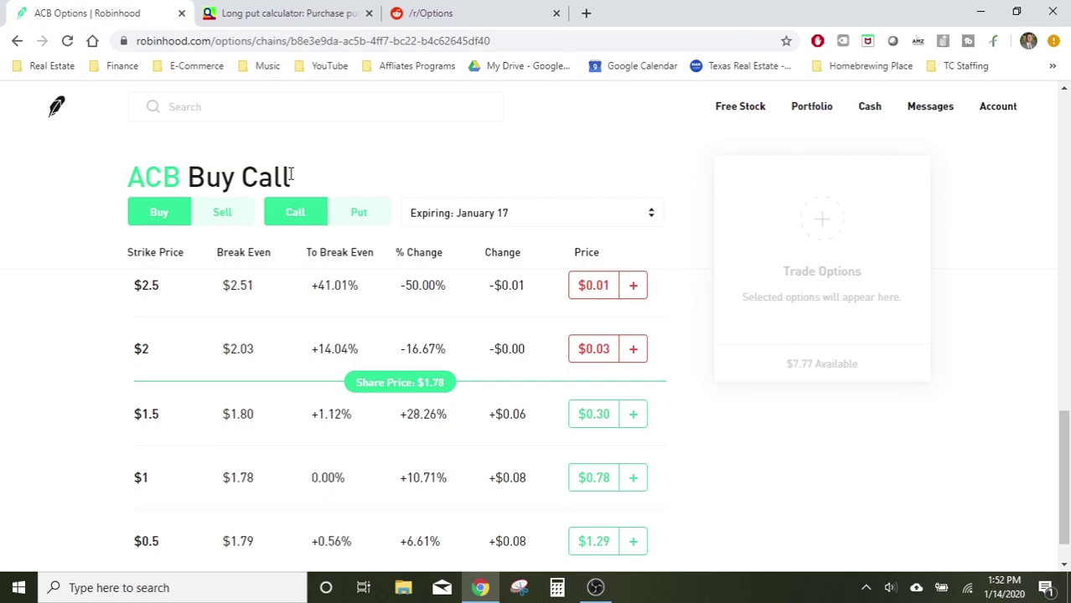
{"action": "scroll", "coordinate": [75, 352], "scroll_direction": "down", "scroll_amount": 1}
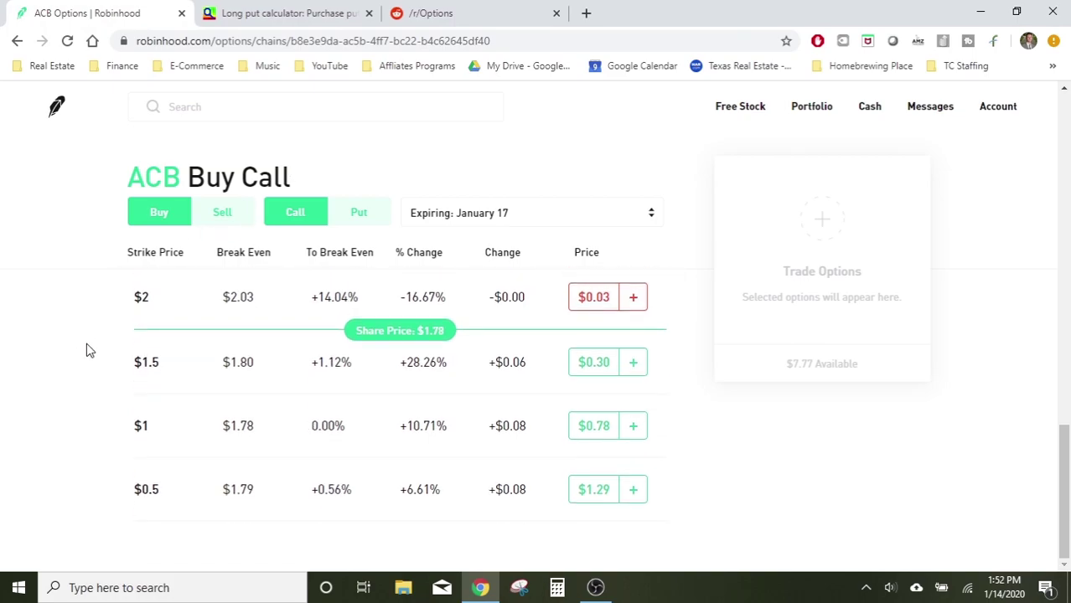
{"action": "left_click", "coordinate": [654, 213]}
{"action": "scroll", "coordinate": [616, 364], "scroll_direction": "down", "scroll_amount": 3}
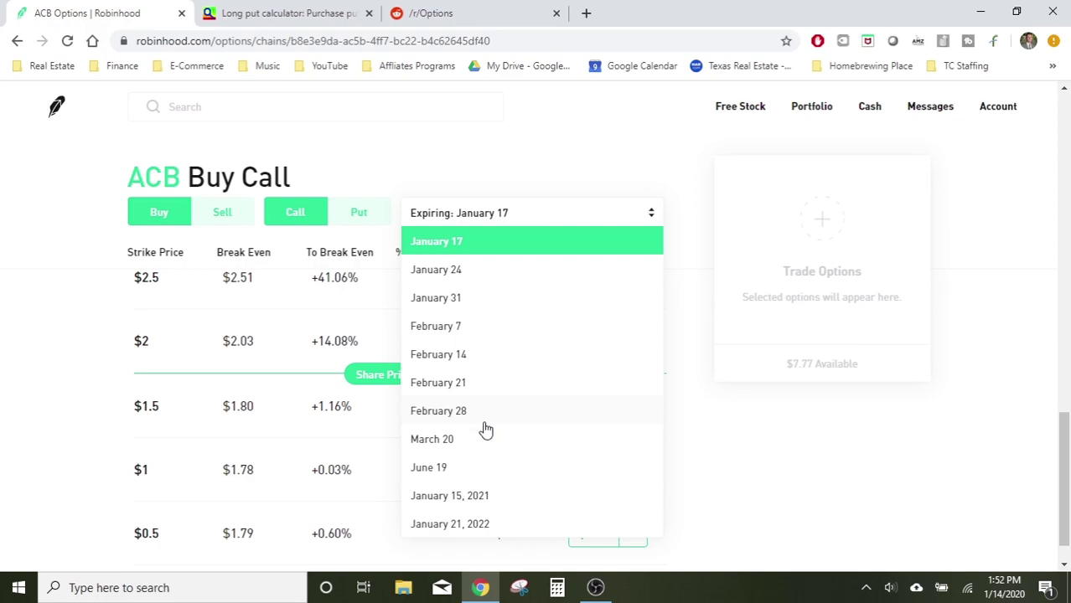
{"action": "left_click", "coordinate": [436, 469]}
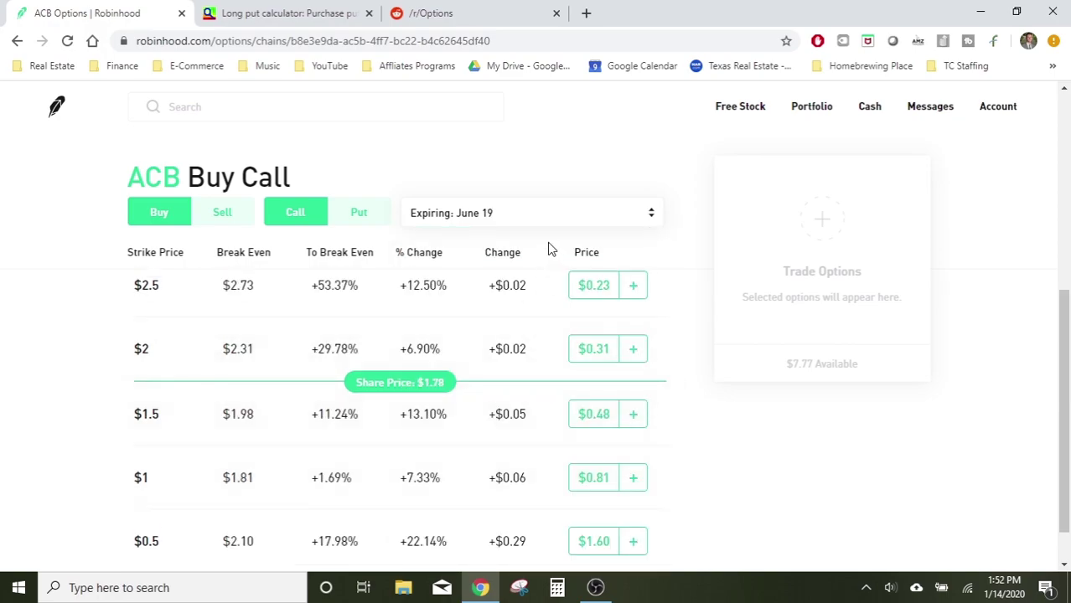
Select the $5 strike ACB call at $0.06 and continue to the long call order.
{"action": "scroll", "coordinate": [378, 375], "scroll_direction": "up", "scroll_amount": 1}
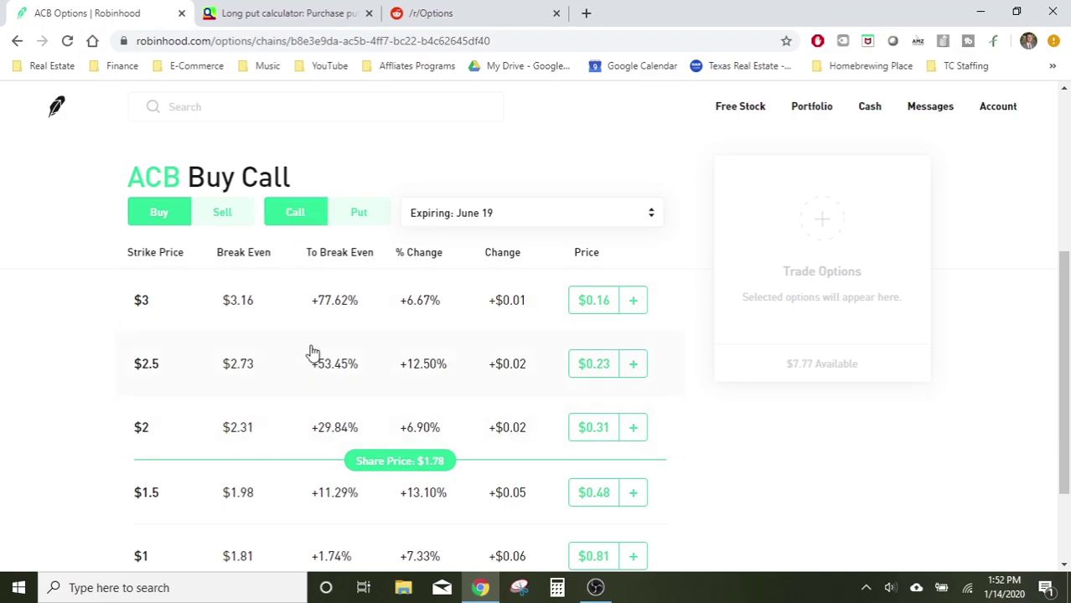
{"action": "scroll", "coordinate": [377, 402], "scroll_direction": "up", "scroll_amount": 6}
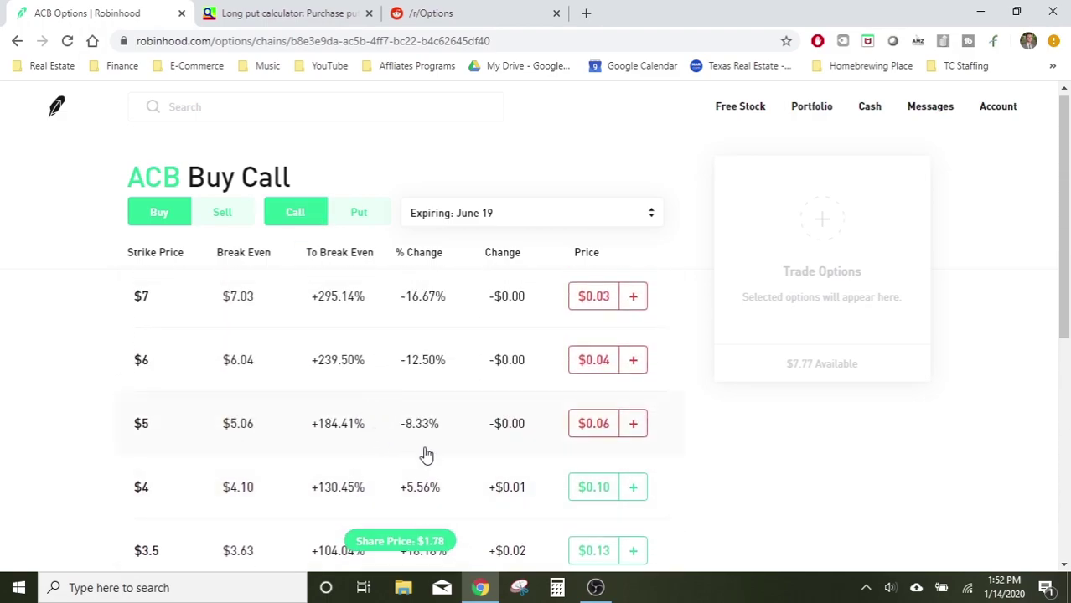
{"action": "left_click", "coordinate": [634, 425]}
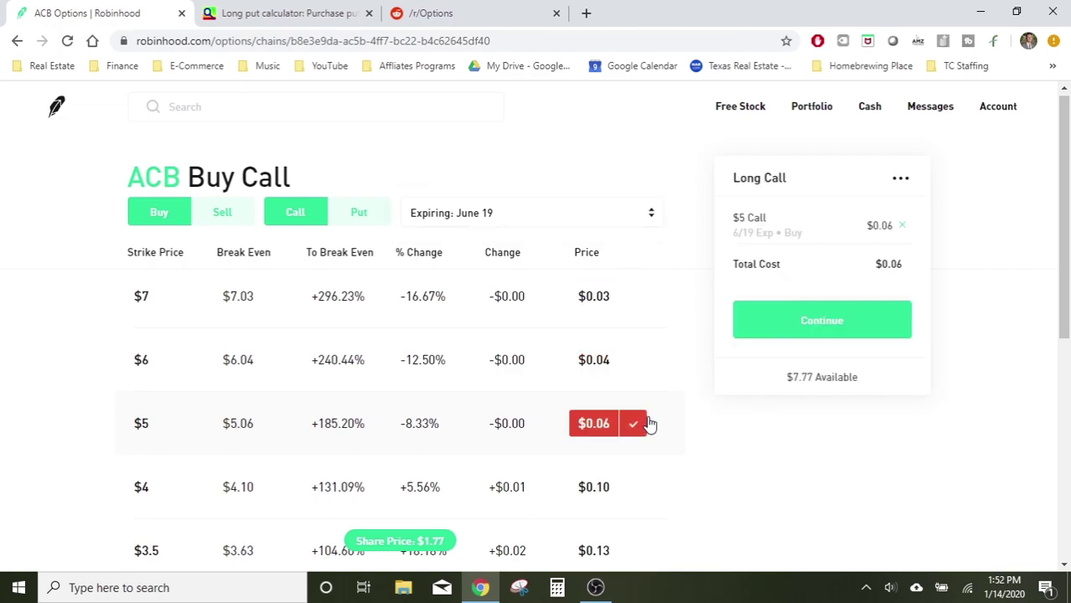
{"action": "left_click", "coordinate": [811, 333]}
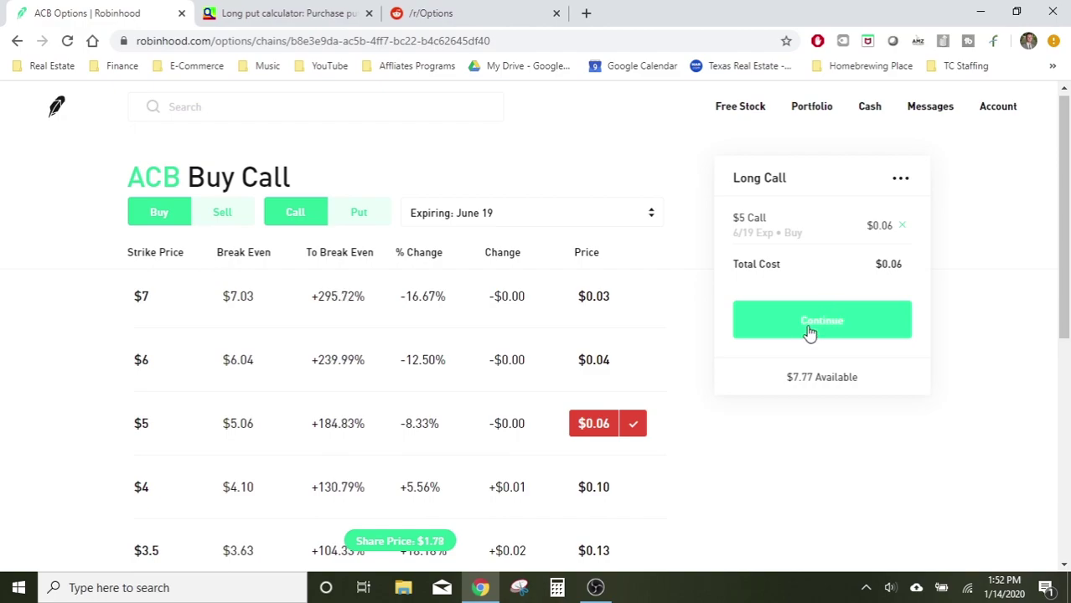
Switch to the Options Profit Calculator and load the current price for the symbol acb.
{"action": "left_click", "coordinate": [394, 14]}
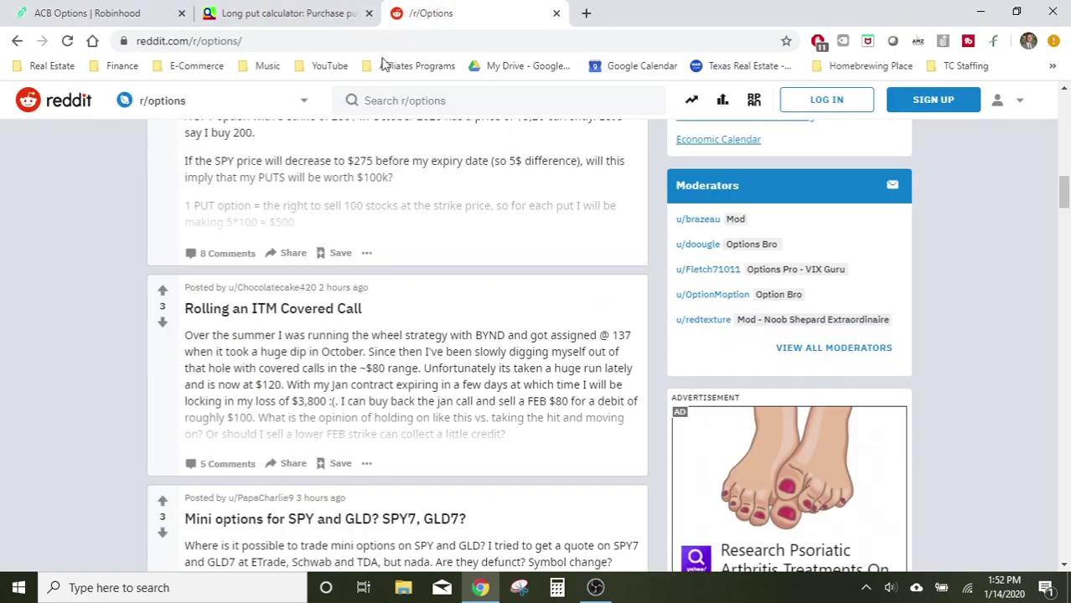
{"action": "left_click", "coordinate": [285, 13]}
{"action": "scroll", "coordinate": [394, 486], "scroll_direction": "up", "scroll_amount": 1}
{"action": "left_click_drag", "start_coordinate": [331, 343], "coordinate": [269, 358]}
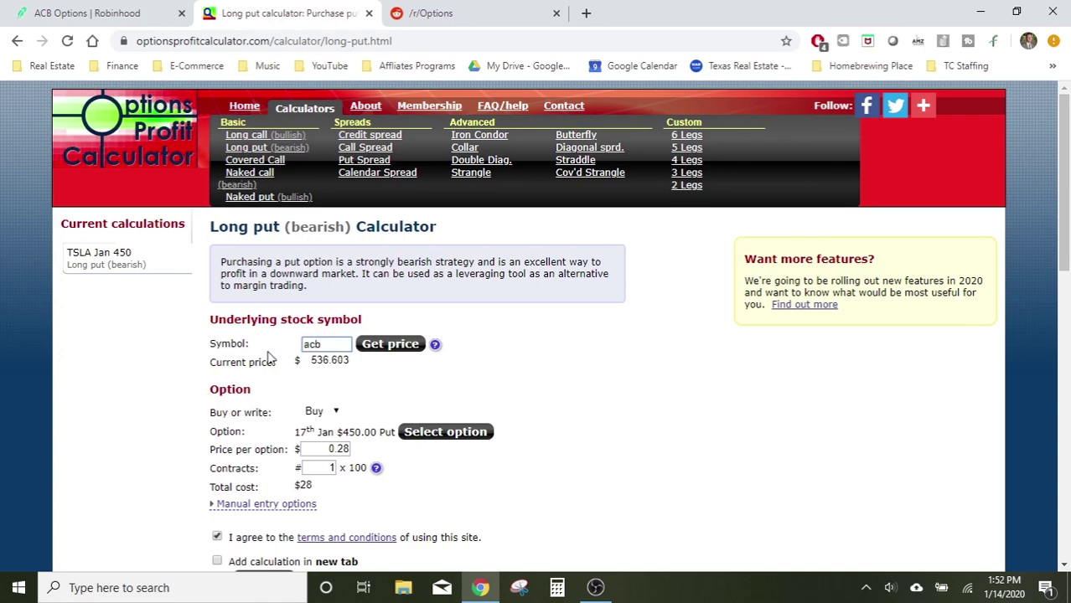
{"action": "type", "text": "acb"}
{"action": "scroll", "coordinate": [374, 406], "scroll_direction": "down", "scroll_amount": 1}
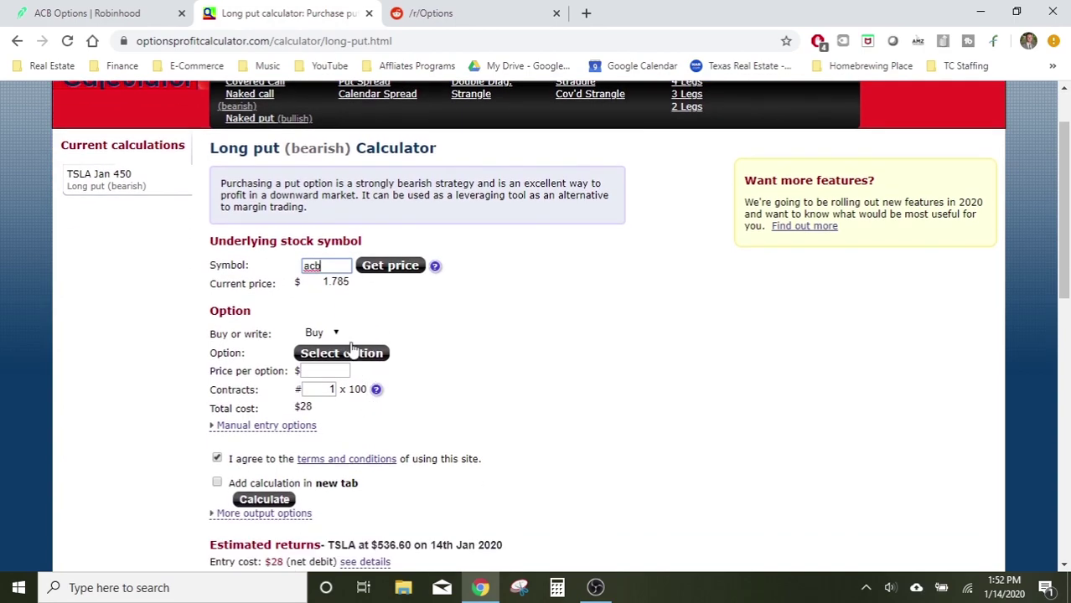
Select the 19th Jun $5.00 call at its mid price of 0.07 as the option to calculate.
{"action": "left_click", "coordinate": [349, 356]}
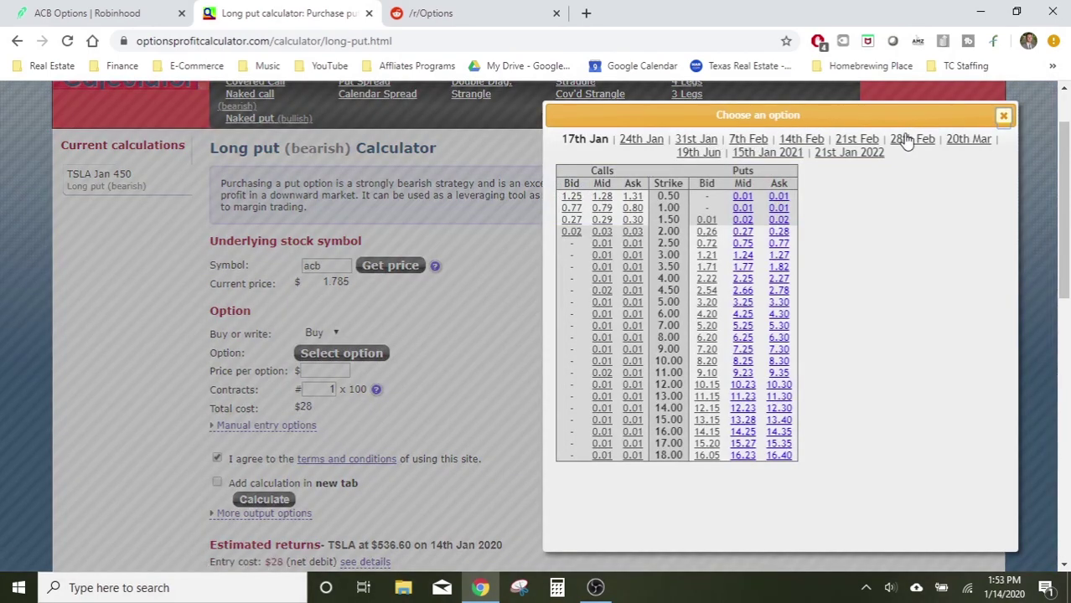
{"action": "left_click", "coordinate": [698, 154]}
{"action": "left_click", "coordinate": [429, 12]}
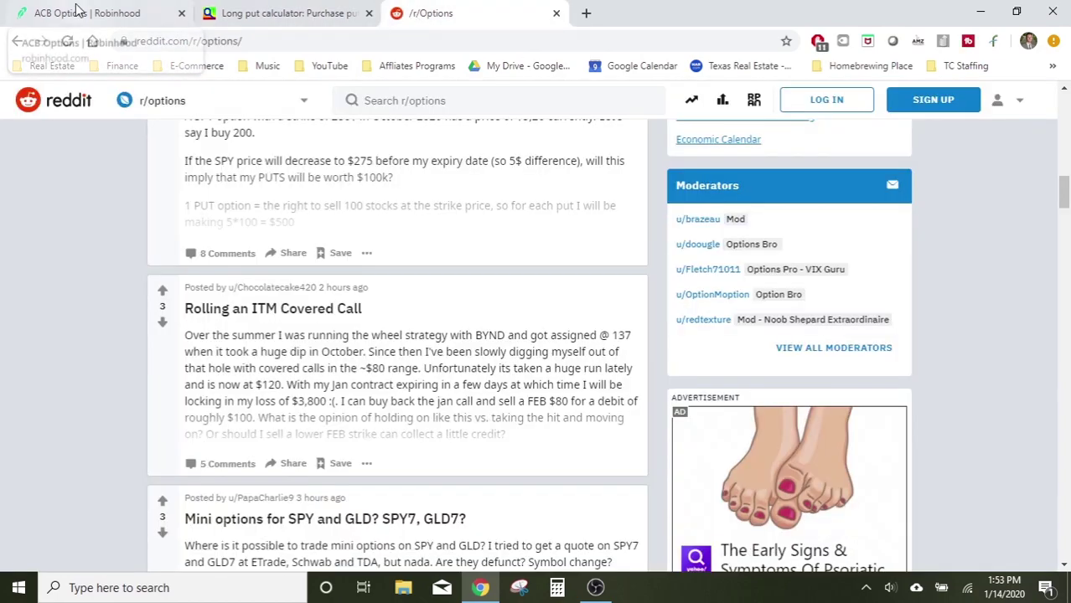
{"action": "left_click", "coordinate": [75, 10]}
{"action": "left_click", "coordinate": [516, 10]}
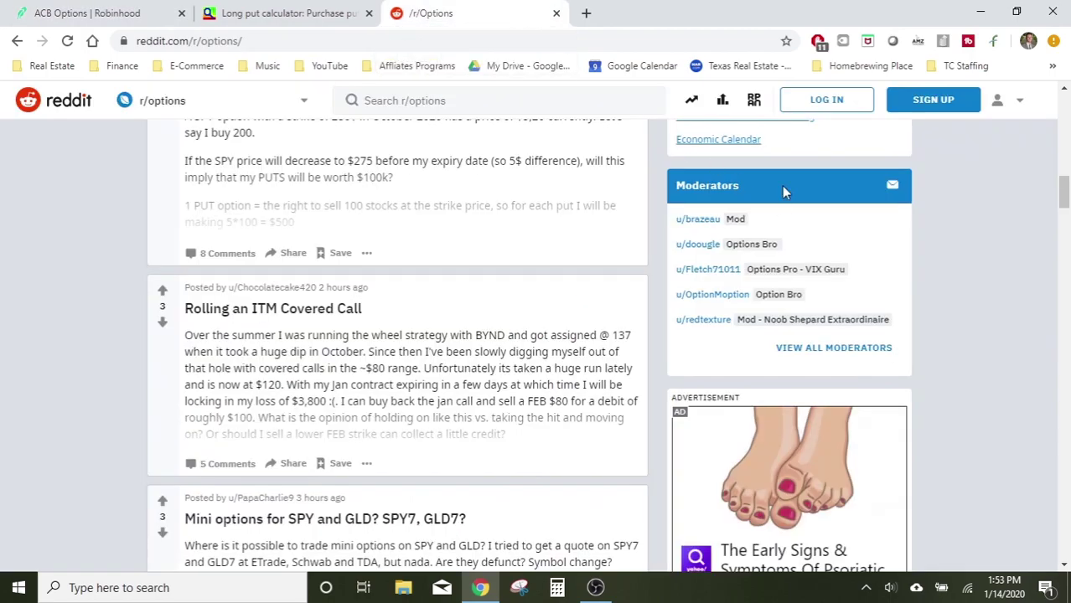
{"action": "left_click", "coordinate": [315, 19]}
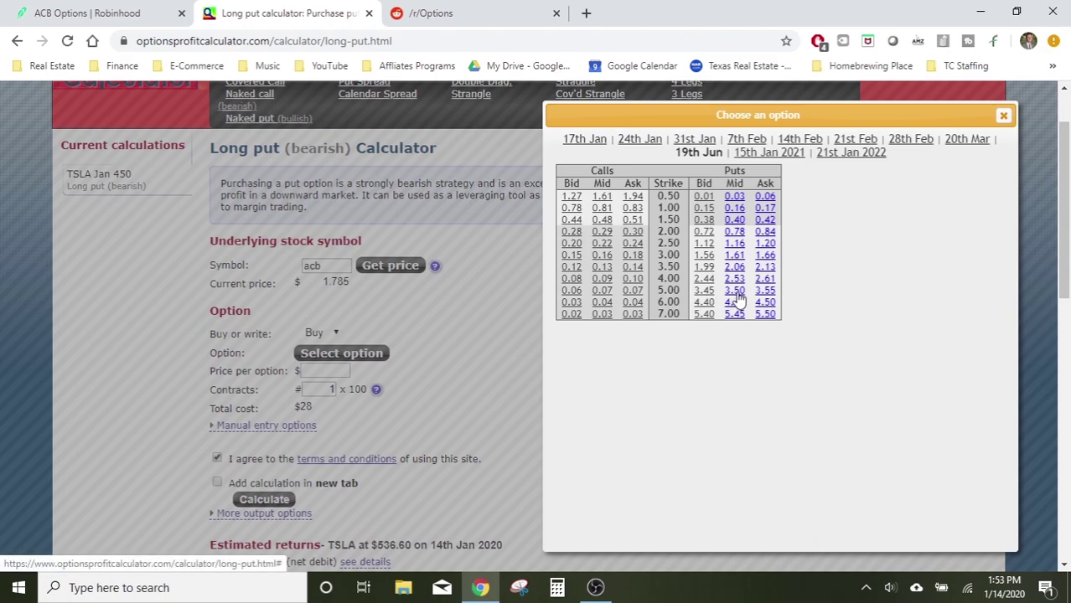
{"action": "left_click", "coordinate": [602, 291]}
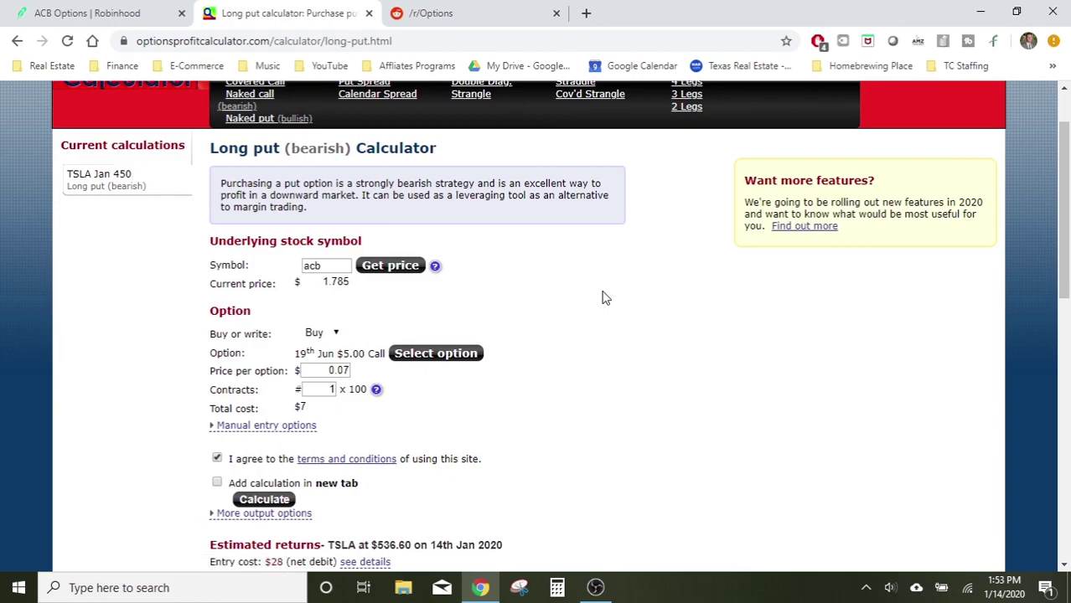
Check the ACB call's price on Robinhood, then set the calculator's price per option to 0.06.
{"action": "left_click", "coordinate": [410, 12]}
{"action": "left_click", "coordinate": [282, 10]}
{"action": "left_click", "coordinate": [149, 10]}
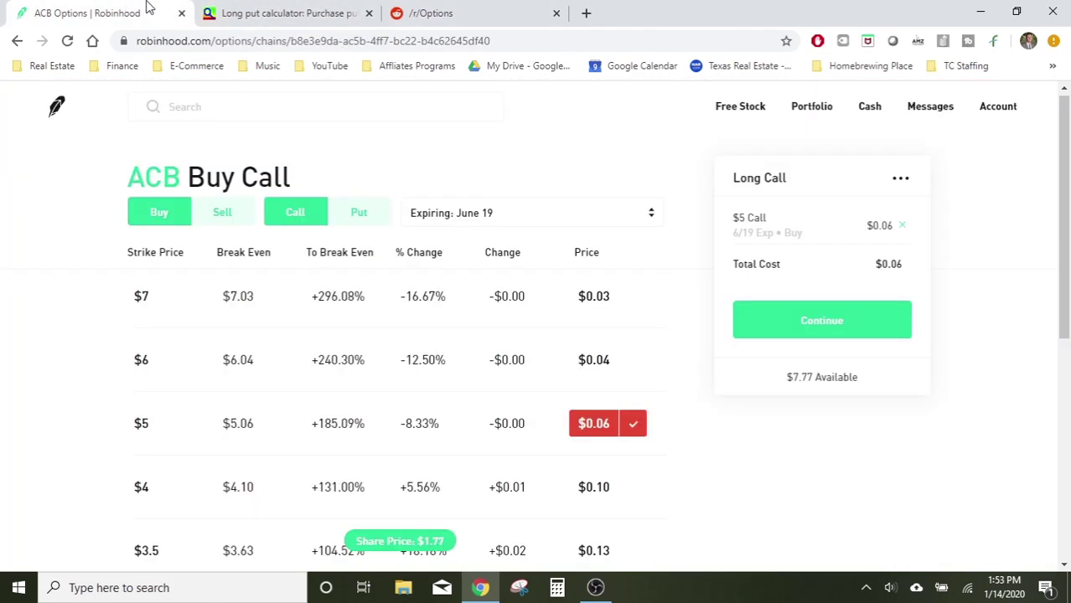
{"action": "left_click", "coordinate": [263, 12]}
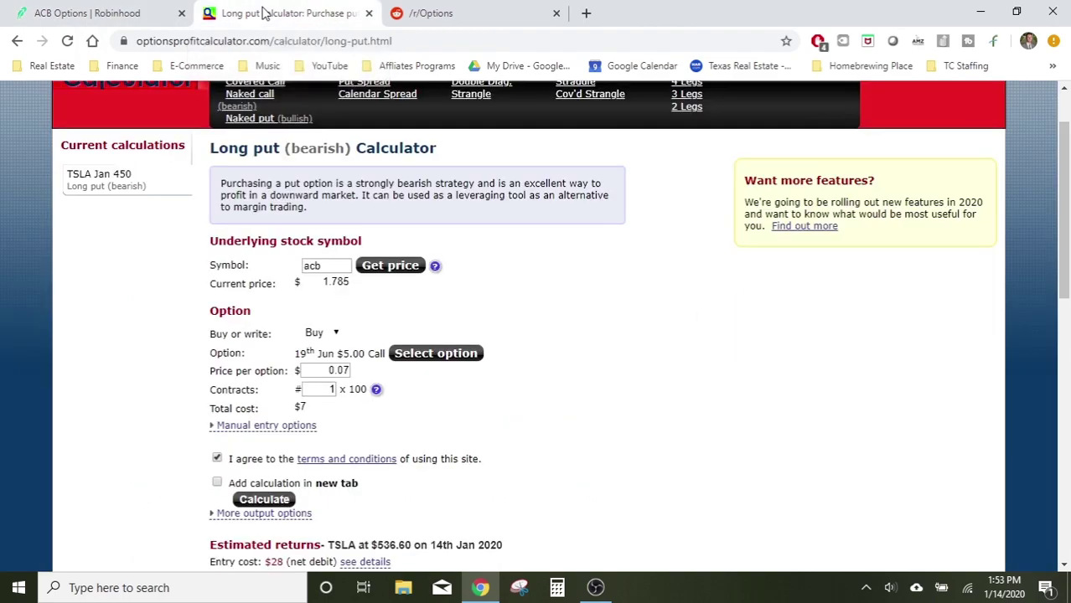
{"action": "left_click", "coordinate": [348, 370]}
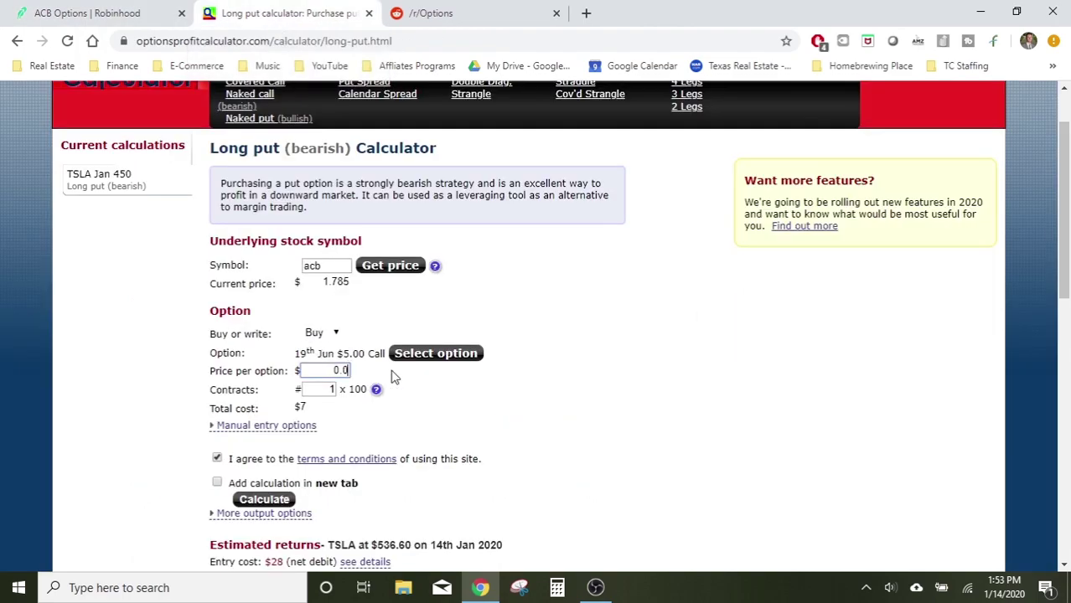
{"action": "left_click", "coordinate": [480, 414]}
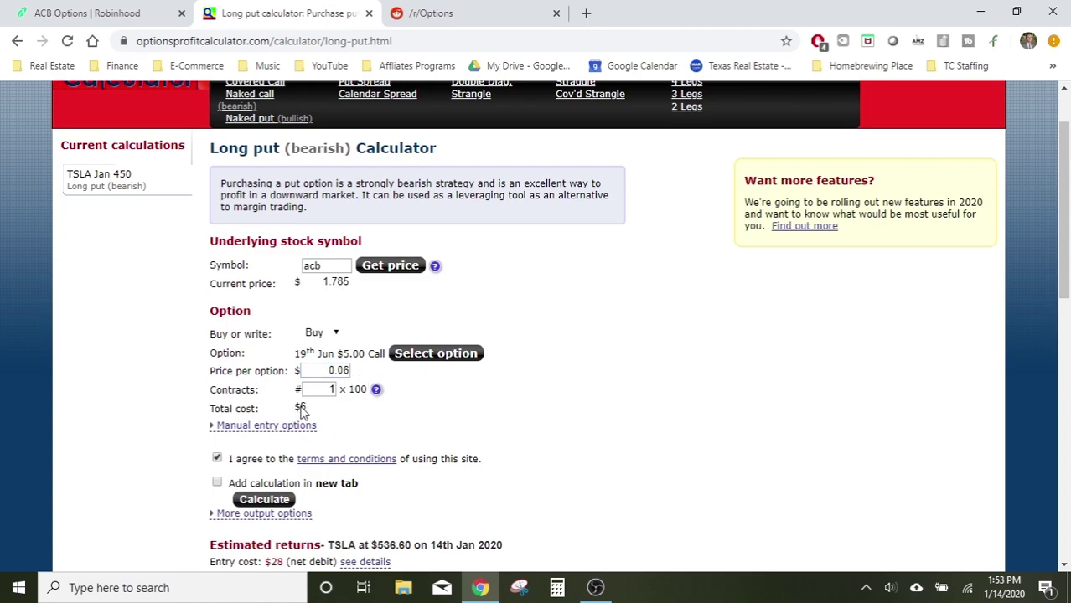
Switch to Robinhood, remove the $5 strike ACB call from the order, and select it again at $0.06.
{"action": "left_click", "coordinate": [106, 20]}
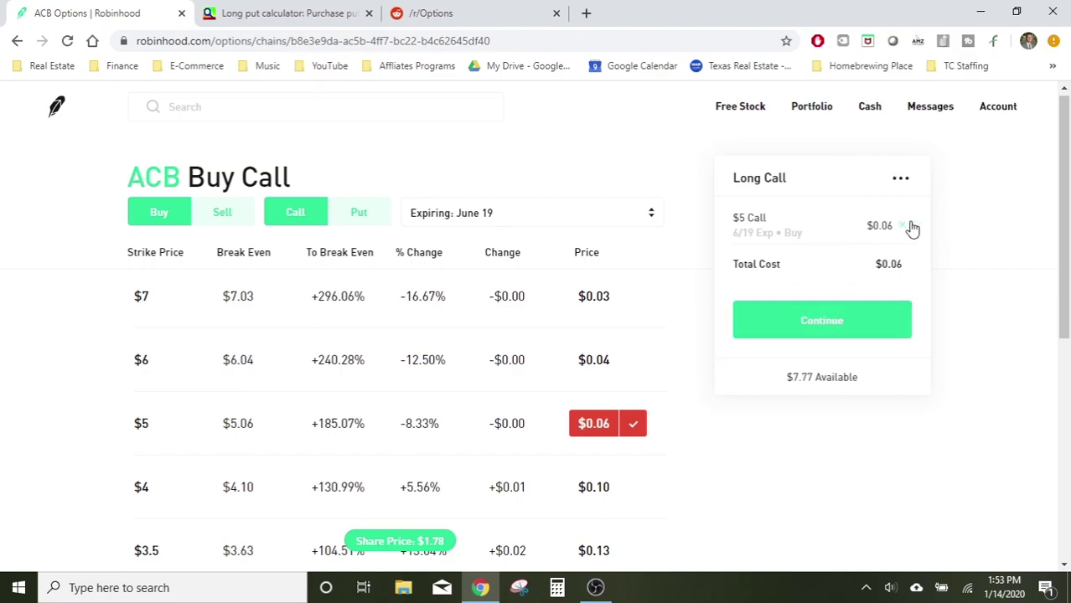
{"action": "left_click", "coordinate": [605, 429]}
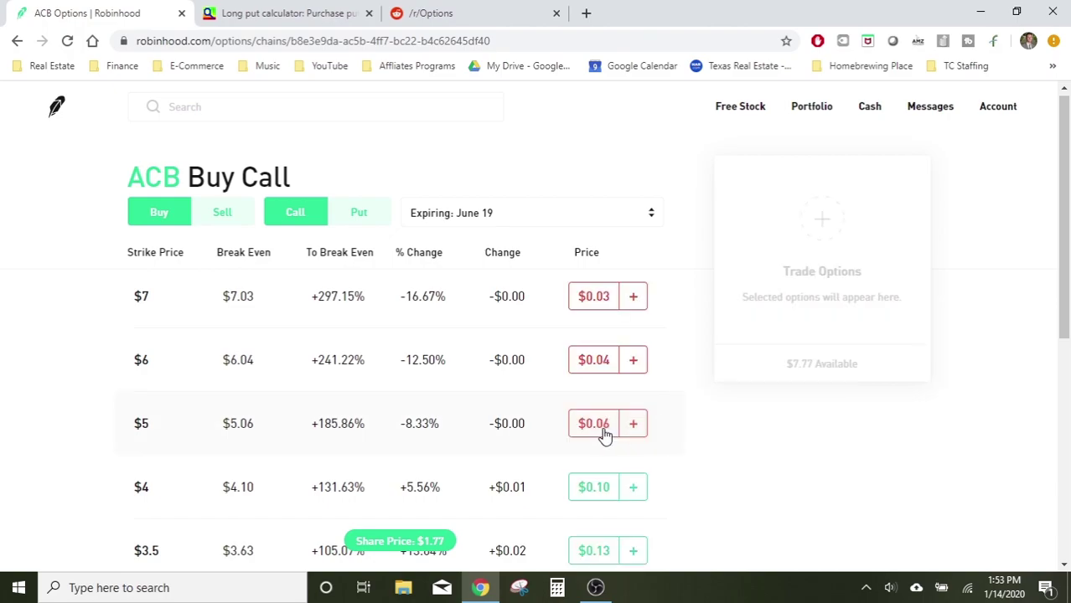
{"action": "left_click", "coordinate": [627, 429]}
{"action": "left_click", "coordinate": [632, 430]}
{"action": "left_click", "coordinate": [632, 431]}
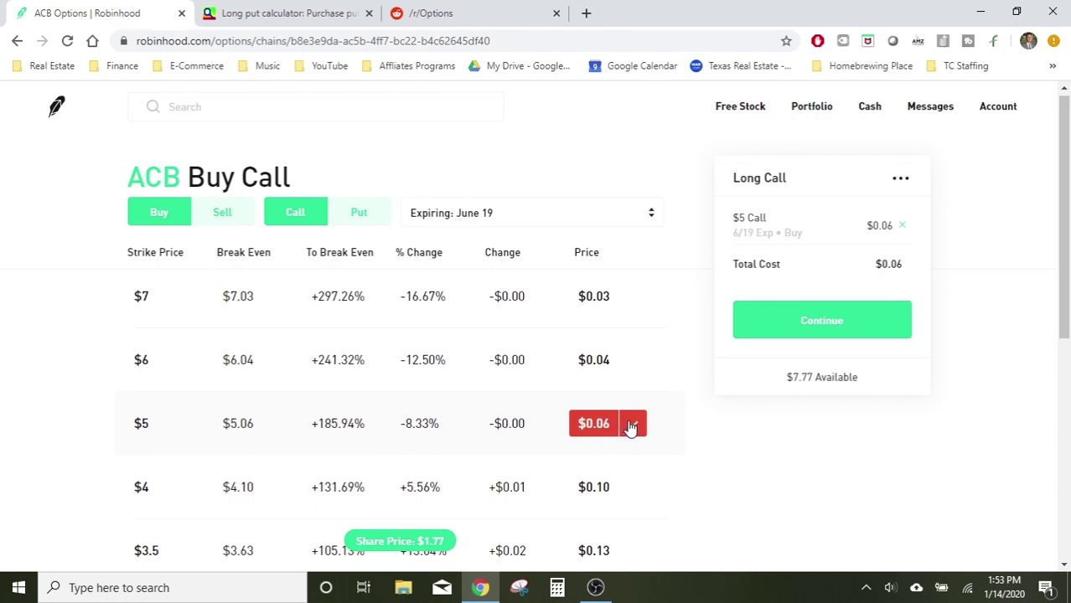
Continue to the long call order details and set the number of contracts to 10.
{"action": "left_click", "coordinate": [853, 316]}
{"action": "type", "text": "100"}
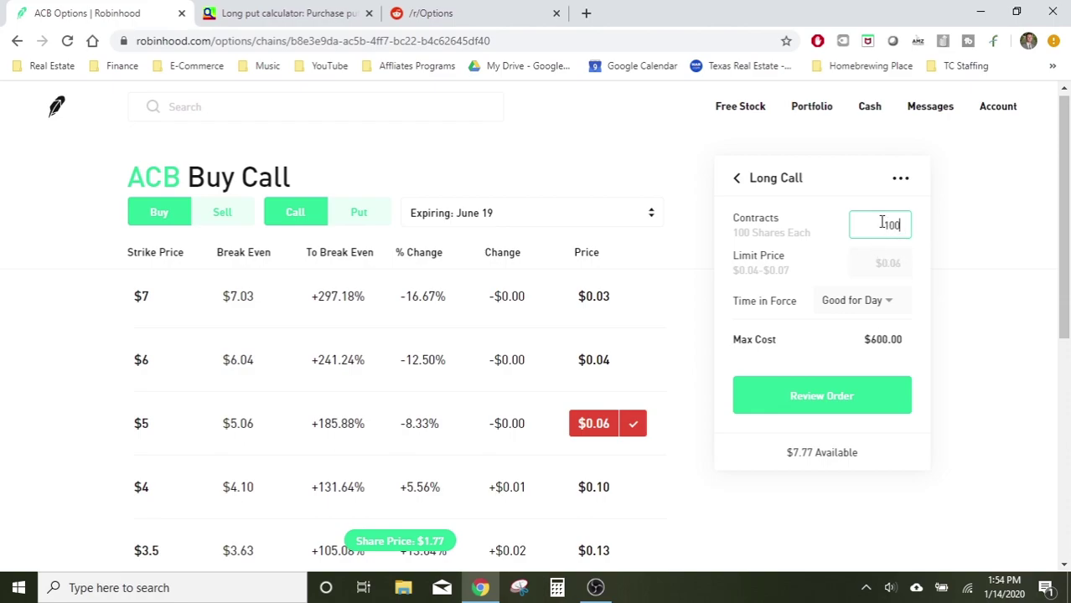
{"action": "key", "text": "BackSpace"}
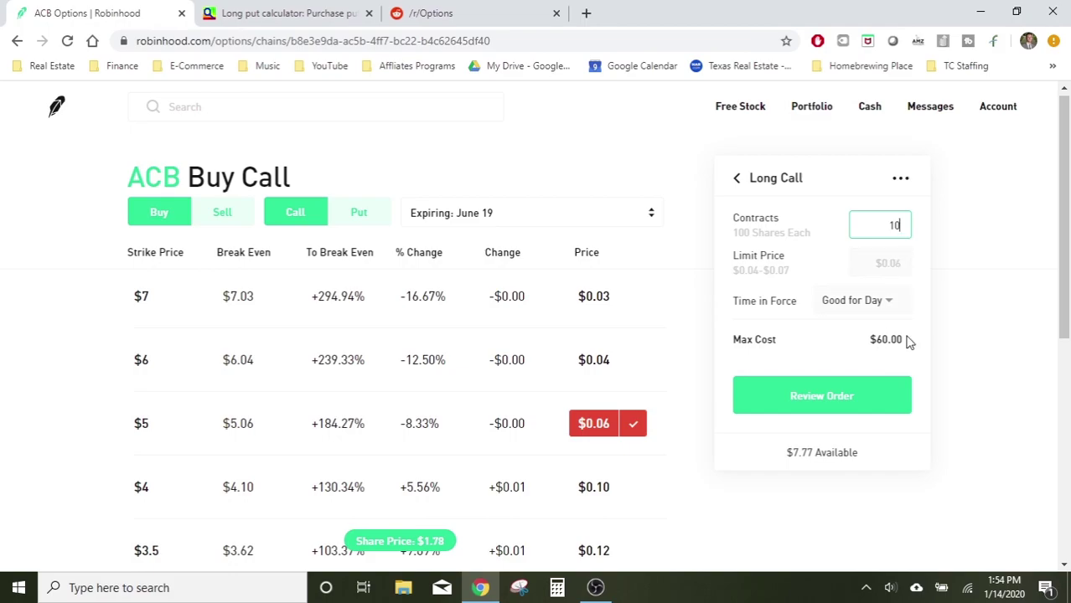
Return to the Options Profit Calculator, set the contracts to 10, and calculate the ACB call's estimated returns.
{"action": "left_click", "coordinate": [484, 14]}
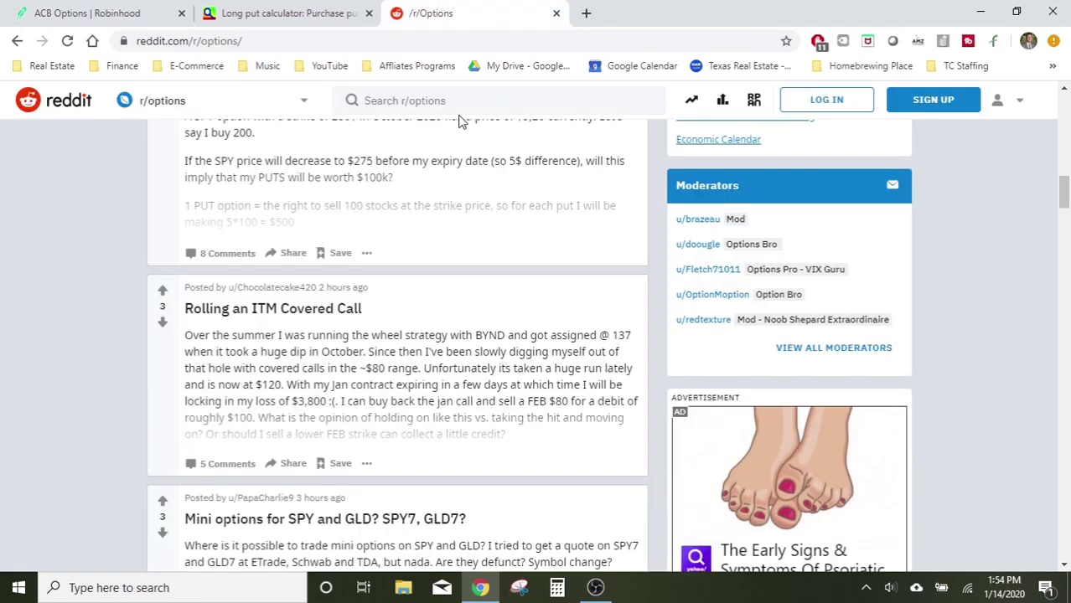
{"action": "left_click", "coordinate": [301, 12]}
{"action": "left_click", "coordinate": [326, 389]}
{"action": "double_click", "coordinate": [326, 390]}
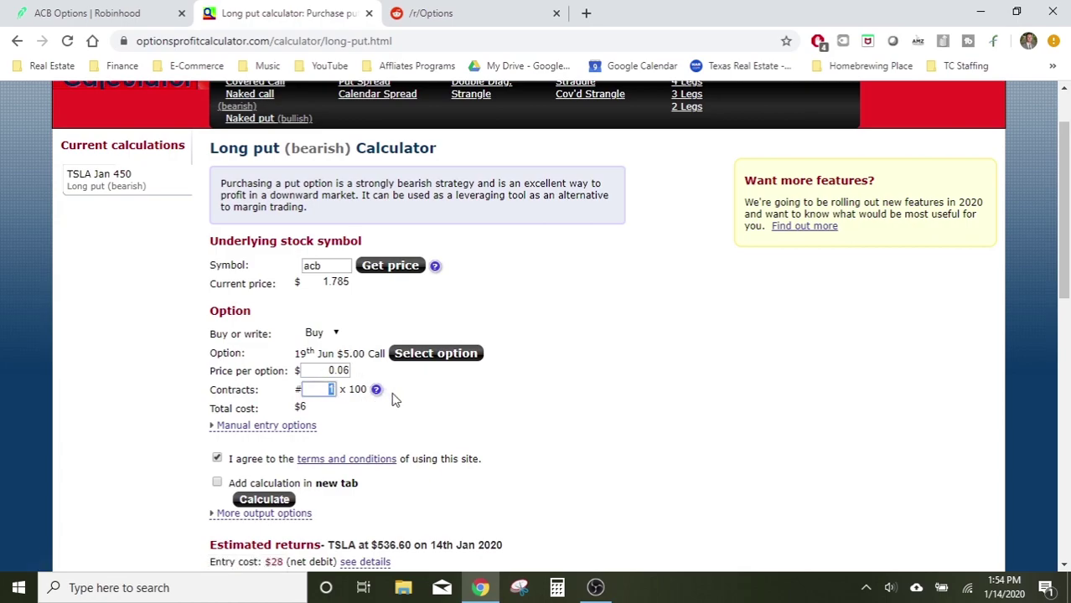
{"action": "type", "text": "10"}
{"action": "left_click", "coordinate": [264, 501]}
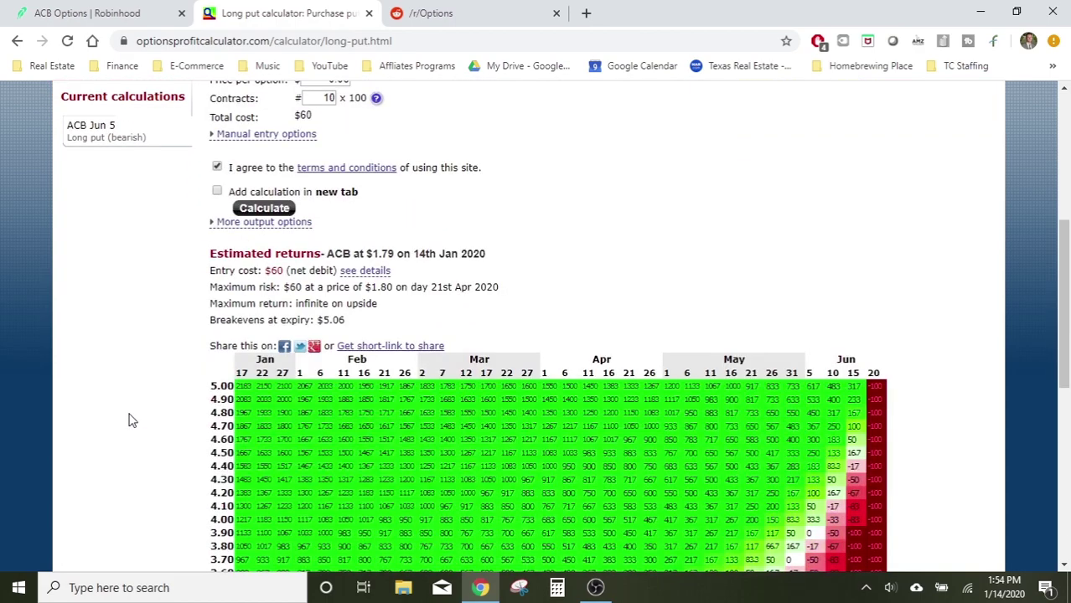
Examine the ACB call's estimated returns table across share prices and dates, from the $5.00 row down to the lowest prices.
{"action": "scroll", "coordinate": [146, 420], "scroll_direction": "down", "scroll_amount": 3}
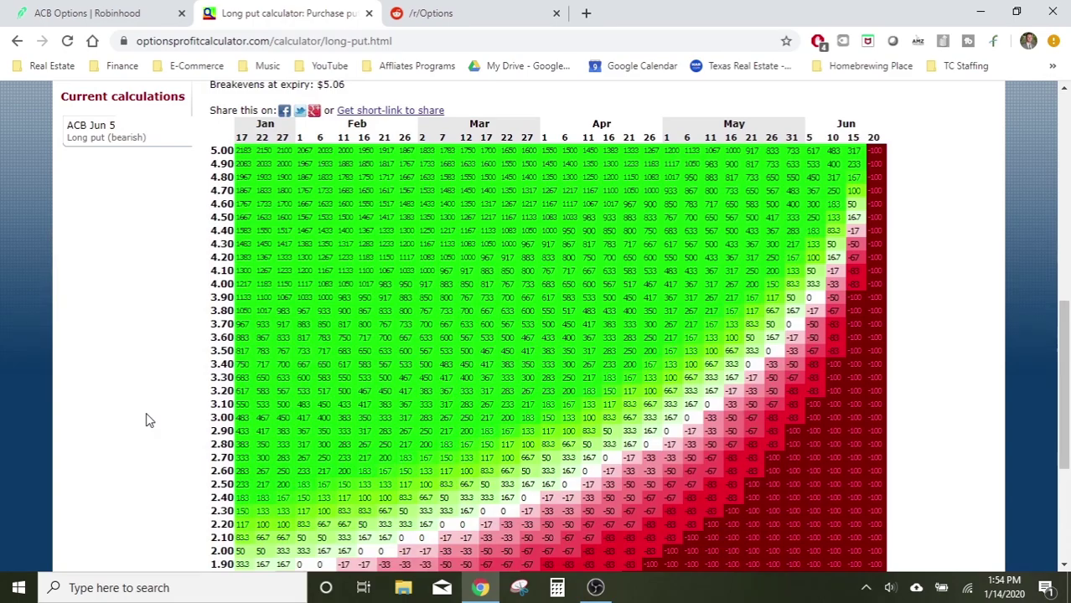
{"action": "scroll", "coordinate": [145, 420], "scroll_direction": "down", "scroll_amount": 3}
{"action": "scroll", "coordinate": [146, 420], "scroll_direction": "up", "scroll_amount": 3}
{"action": "mouse_move", "coordinate": [247, 159]}
{"action": "scroll", "coordinate": [195, 444], "scroll_direction": "down", "scroll_amount": 3}
{"action": "scroll", "coordinate": [194, 444], "scroll_direction": "up", "scroll_amount": 3}
{"action": "mouse_move", "coordinate": [875, 155]}
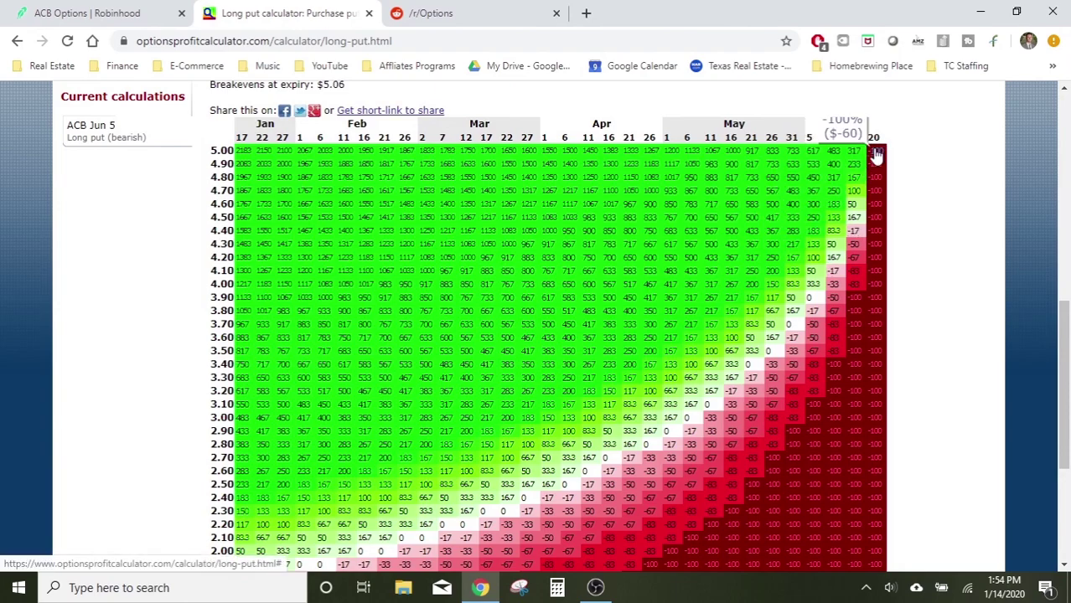
{"action": "scroll", "coordinate": [124, 401], "scroll_direction": "down", "scroll_amount": 1}
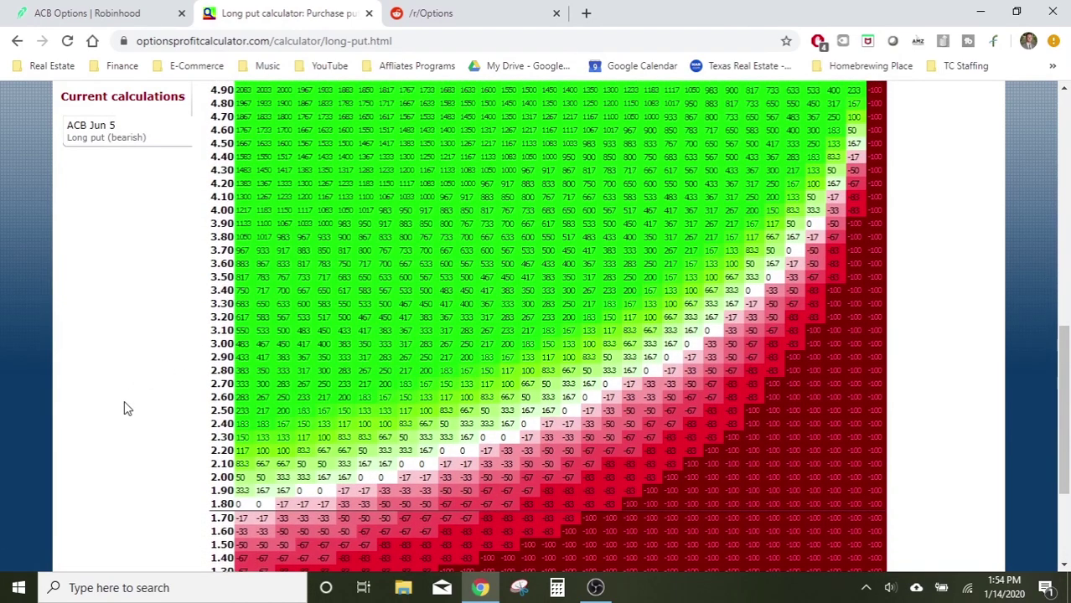
{"action": "scroll", "coordinate": [124, 400], "scroll_direction": "up", "scroll_amount": 2}
{"action": "scroll", "coordinate": [127, 398], "scroll_direction": "up", "scroll_amount": 3}
{"action": "scroll", "coordinate": [128, 398], "scroll_direction": "up", "scroll_amount": 1}
{"action": "scroll", "coordinate": [129, 395], "scroll_direction": "down", "scroll_amount": 6}
{"action": "mouse_move", "coordinate": [240, 431]}
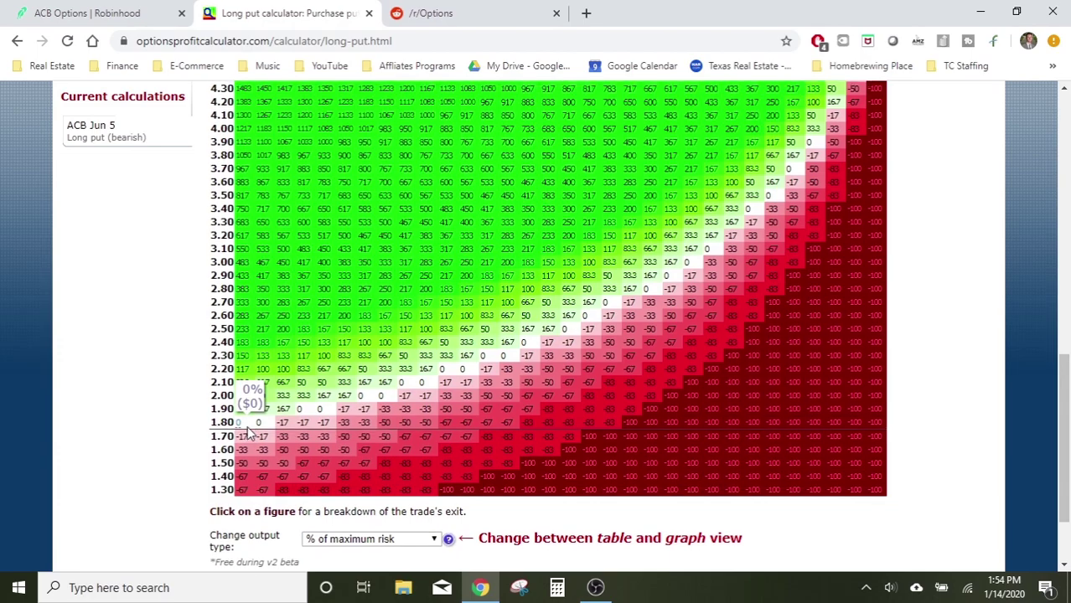
{"action": "scroll", "coordinate": [247, 427], "scroll_direction": "up", "scroll_amount": 1}
{"action": "scroll", "coordinate": [243, 431], "scroll_direction": "up", "scroll_amount": 2}
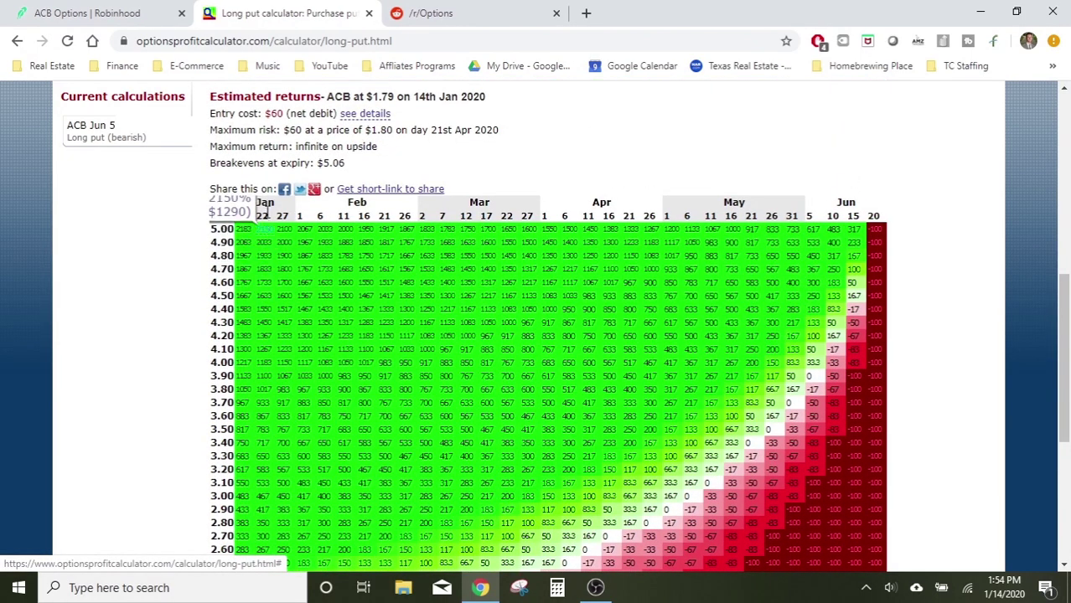
{"action": "scroll", "coordinate": [267, 277], "scroll_direction": "down", "scroll_amount": 2}
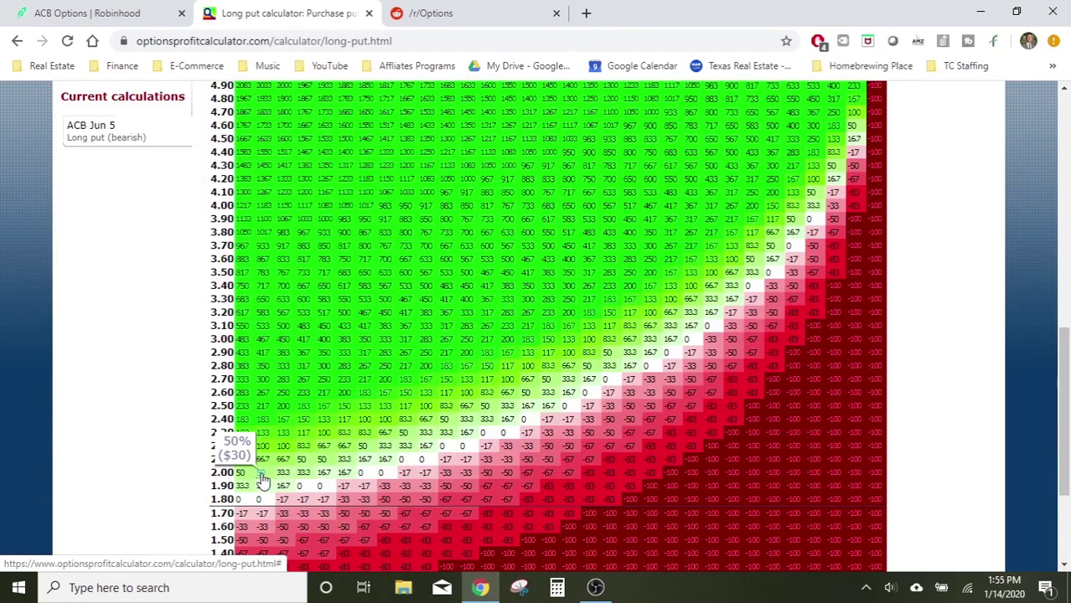
View the trade exit breakdown for a $2 share price on 22nd Jan, highlight its totals, and close it.
{"action": "left_click", "coordinate": [261, 474]}
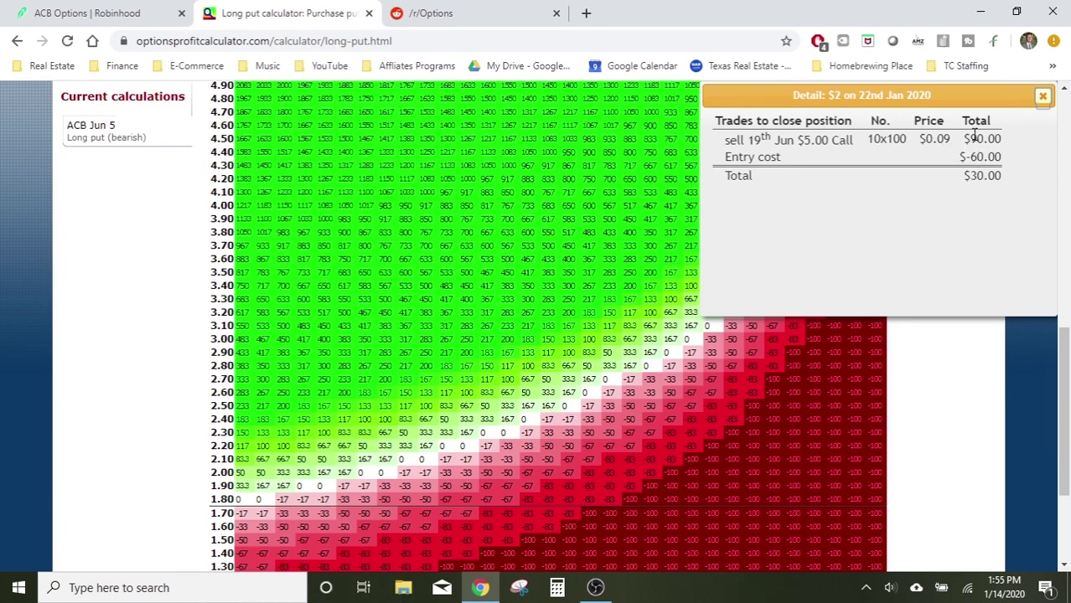
{"action": "left_click_drag", "start_coordinate": [974, 178], "coordinate": [1020, 188]}
{"action": "left_click", "coordinate": [978, 191]}
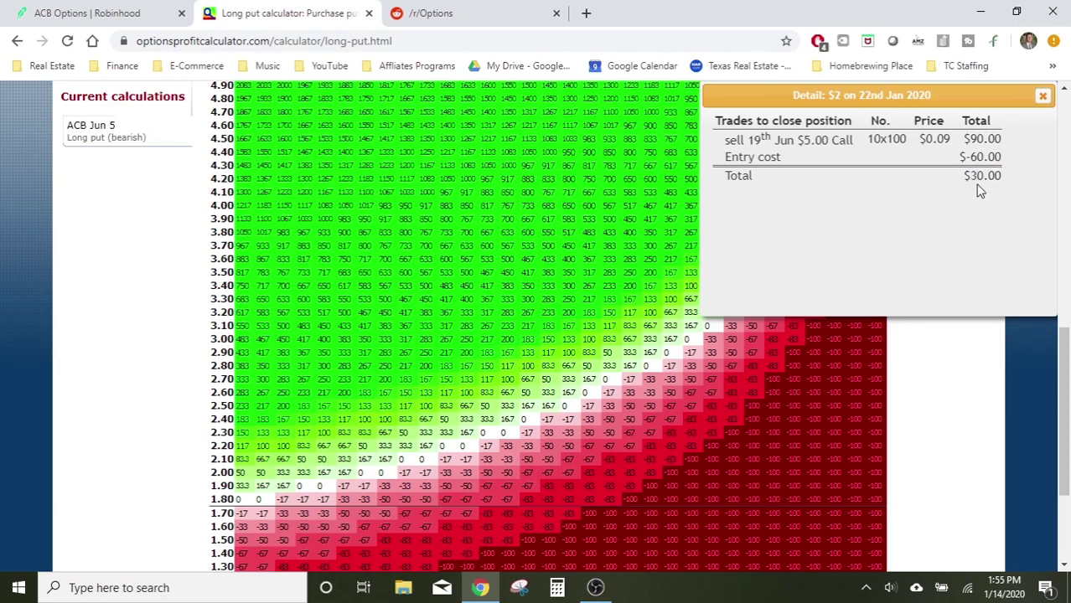
{"action": "left_click_drag", "start_coordinate": [965, 138], "coordinate": [990, 139]}
{"action": "left_click", "coordinate": [1000, 142]}
{"action": "left_click", "coordinate": [1042, 97]}
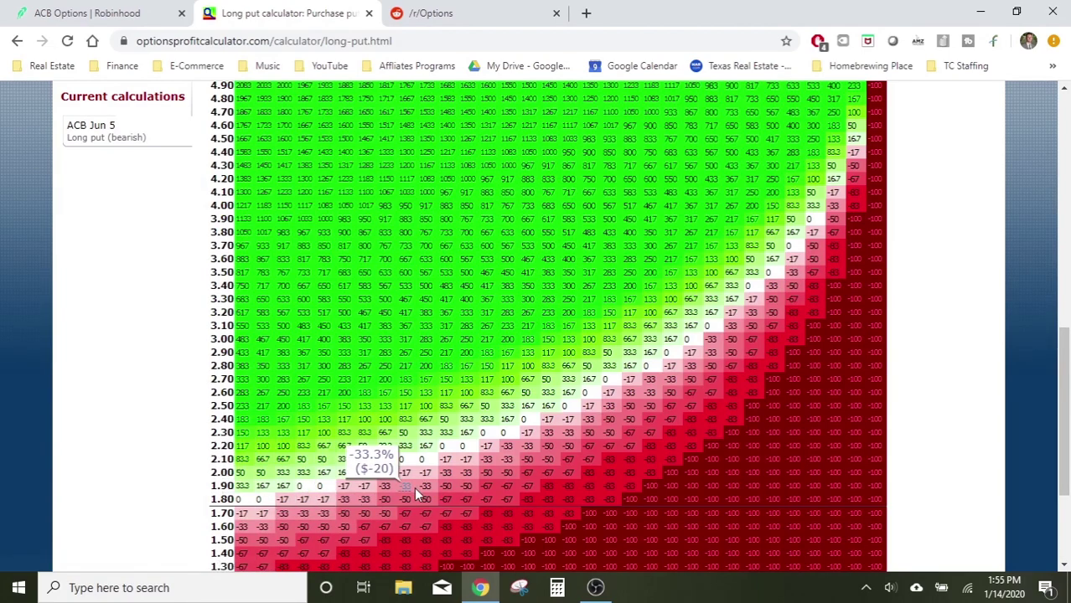
View the trade exit breakdown for a $3.50 share price on 12th Mar and close it.
{"action": "scroll", "coordinate": [405, 494], "scroll_direction": "up", "scroll_amount": 4}
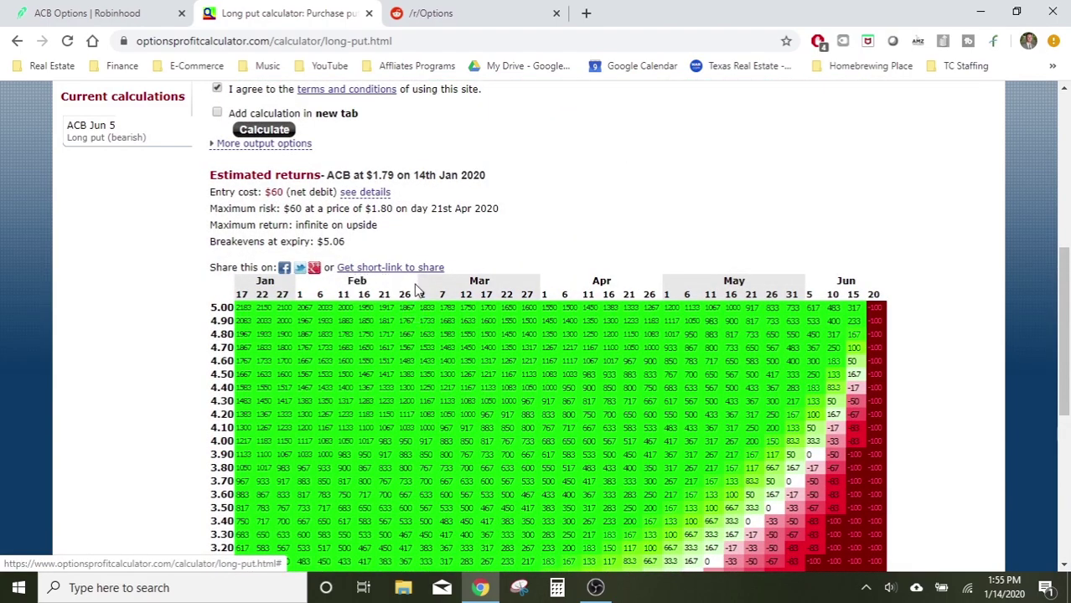
{"action": "scroll", "coordinate": [409, 295], "scroll_direction": "down", "scroll_amount": 4}
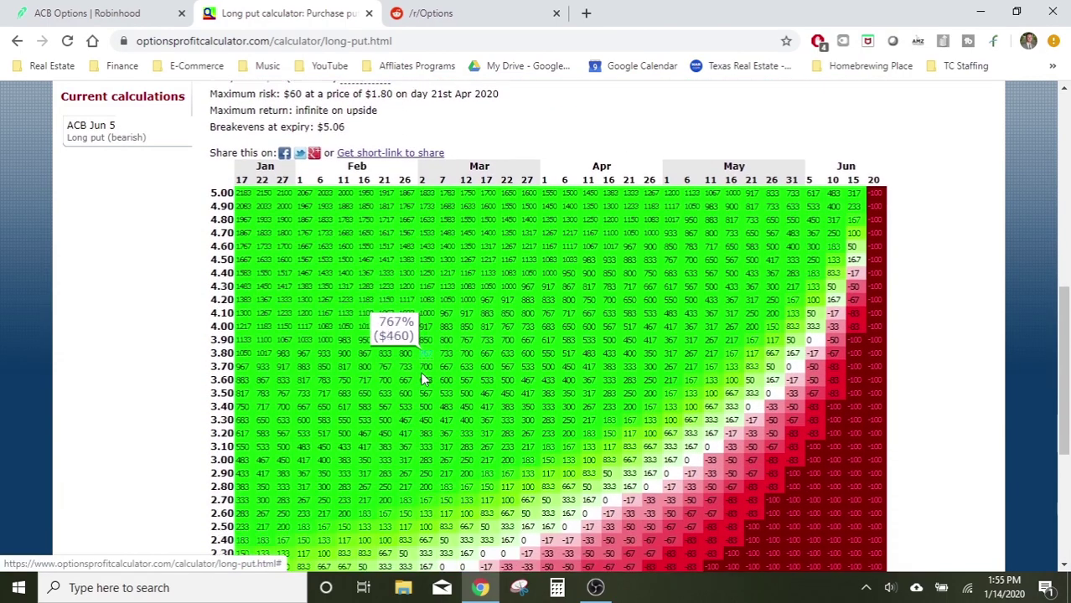
{"action": "scroll", "coordinate": [423, 382], "scroll_direction": "up", "scroll_amount": 4}
{"action": "scroll", "coordinate": [457, 289], "scroll_direction": "down", "scroll_amount": 4}
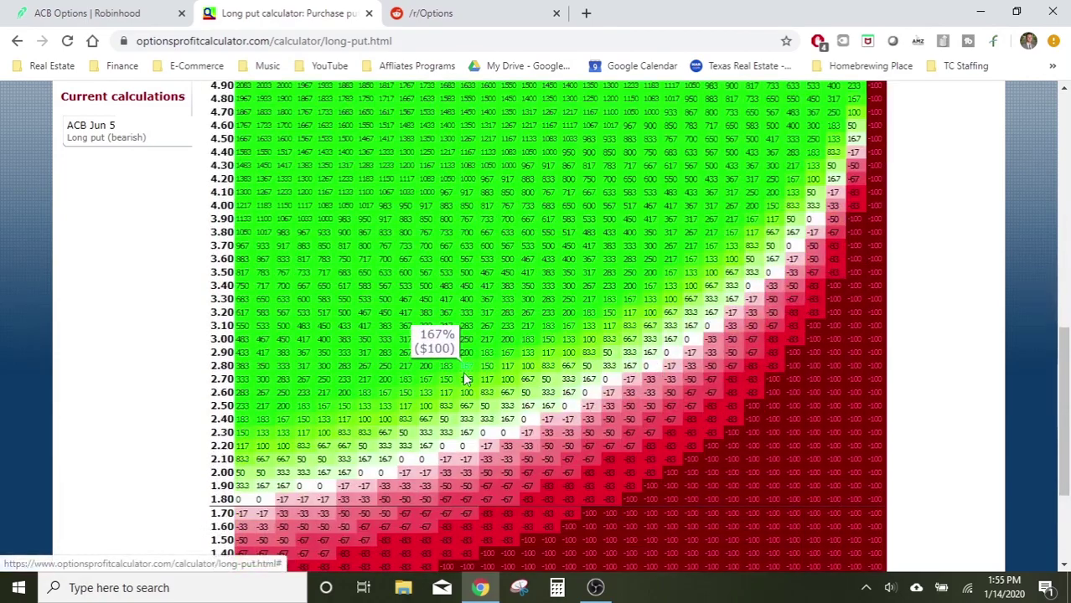
{"action": "scroll", "coordinate": [507, 264], "scroll_direction": "up", "scroll_amount": 1}
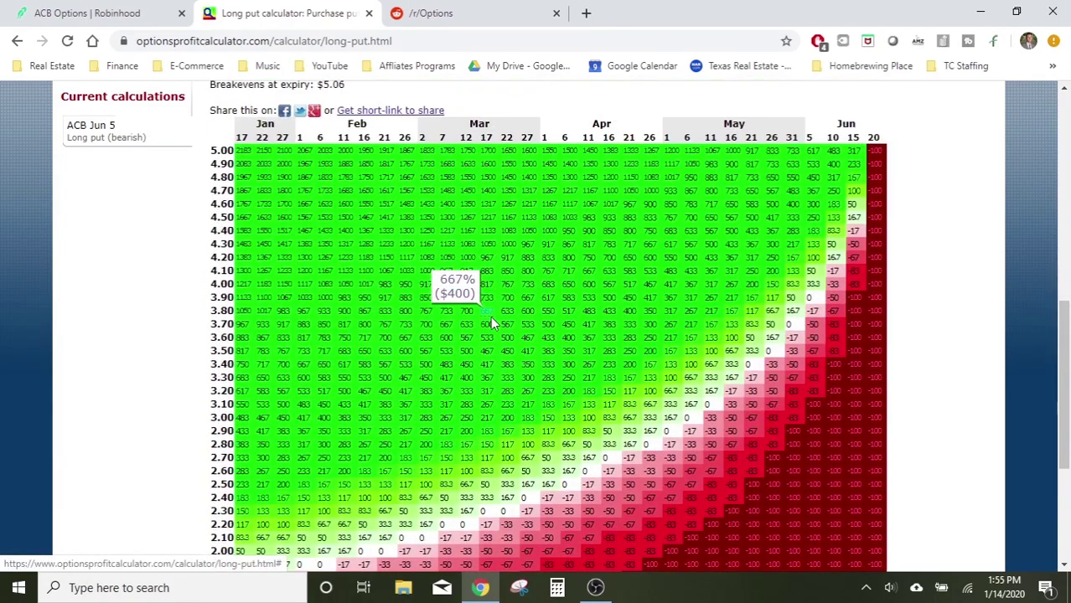
{"action": "left_click", "coordinate": [467, 355]}
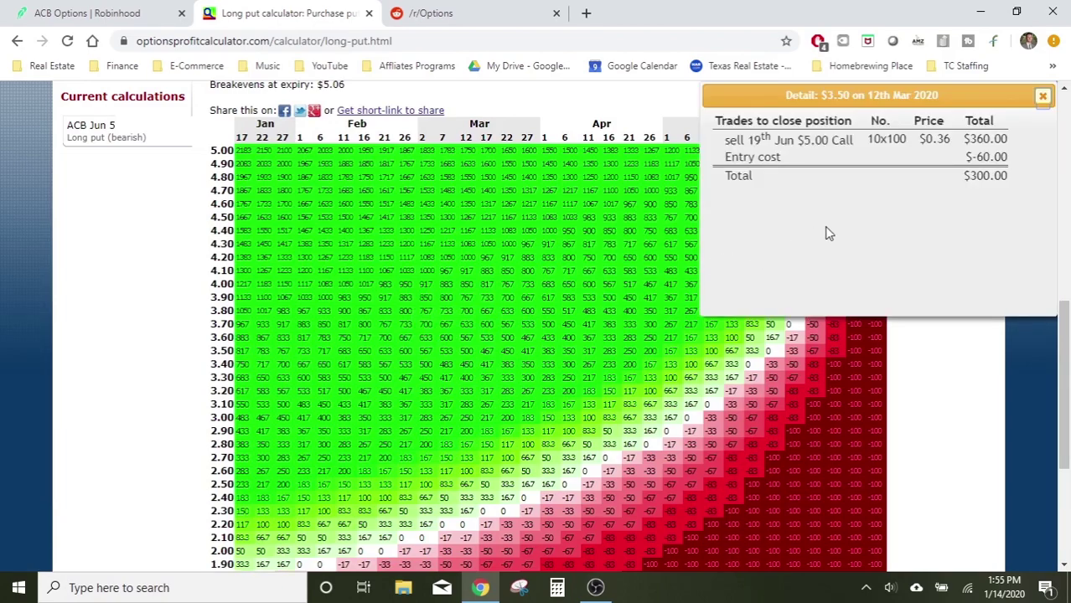
{"action": "left_click", "coordinate": [1043, 99]}
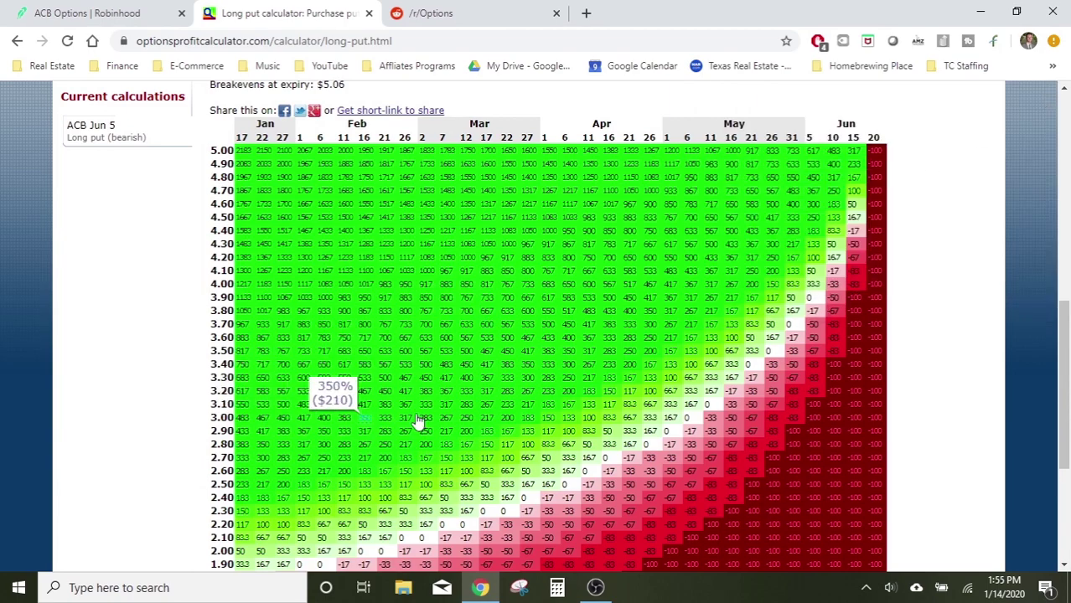
Examine the ACB call's estimated returns for share prices around $3.00 to $2.50, comparing exits from February to early April.
{"action": "scroll", "coordinate": [477, 402], "scroll_direction": "down", "scroll_amount": 1}
{"action": "scroll", "coordinate": [477, 402], "scroll_direction": "down", "scroll_amount": 1}
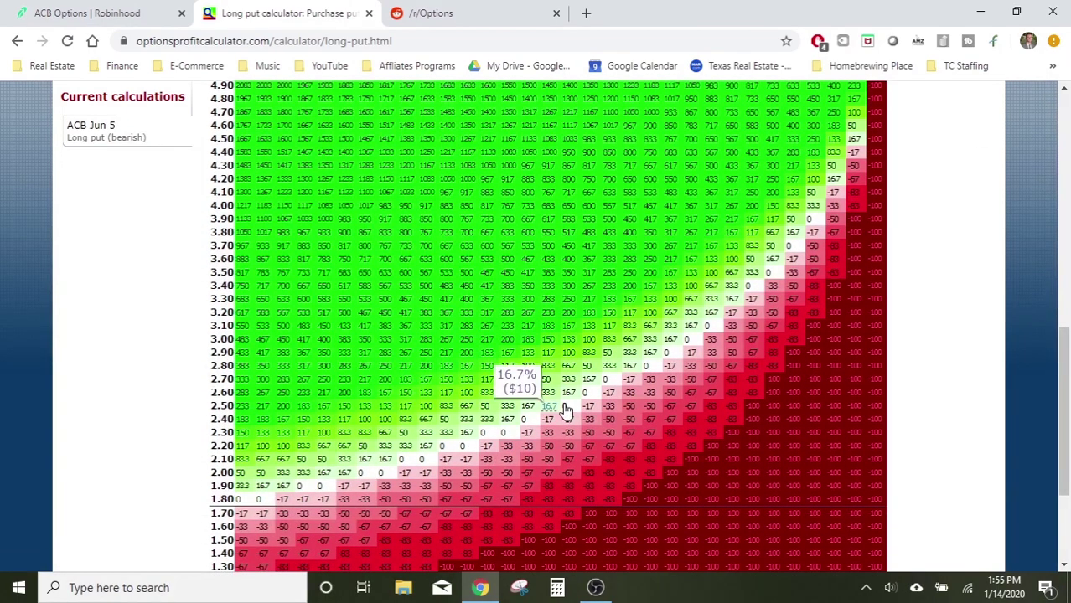
{"action": "scroll", "coordinate": [390, 473], "scroll_direction": "down", "scroll_amount": 1}
{"action": "scroll", "coordinate": [389, 469], "scroll_direction": "down", "scroll_amount": 1}
{"action": "scroll", "coordinate": [495, 348], "scroll_direction": "up", "scroll_amount": 4}
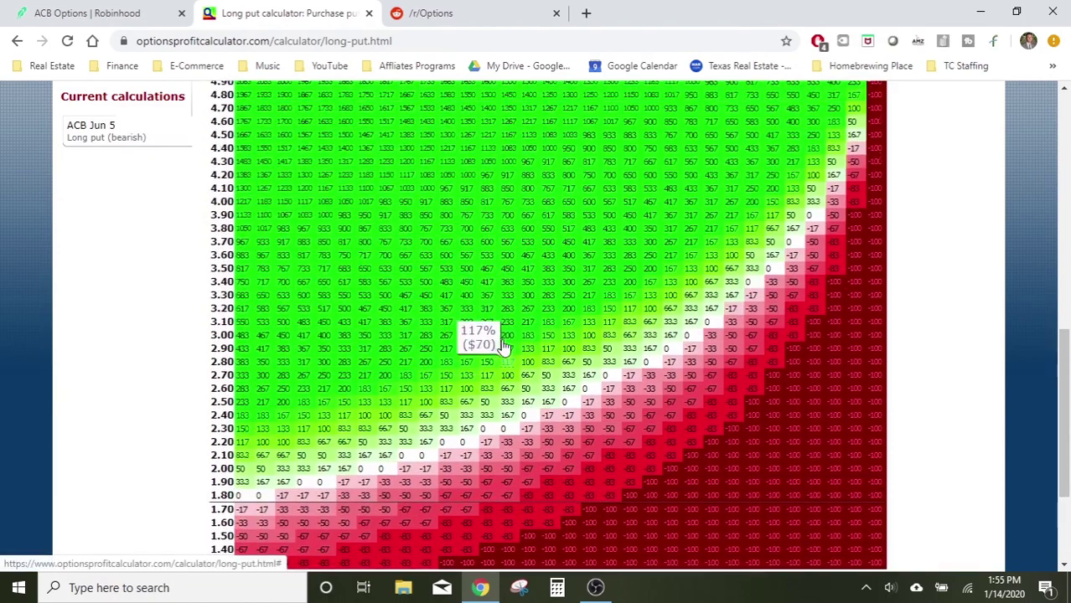
{"action": "scroll", "coordinate": [494, 346], "scroll_direction": "down", "scroll_amount": 2}
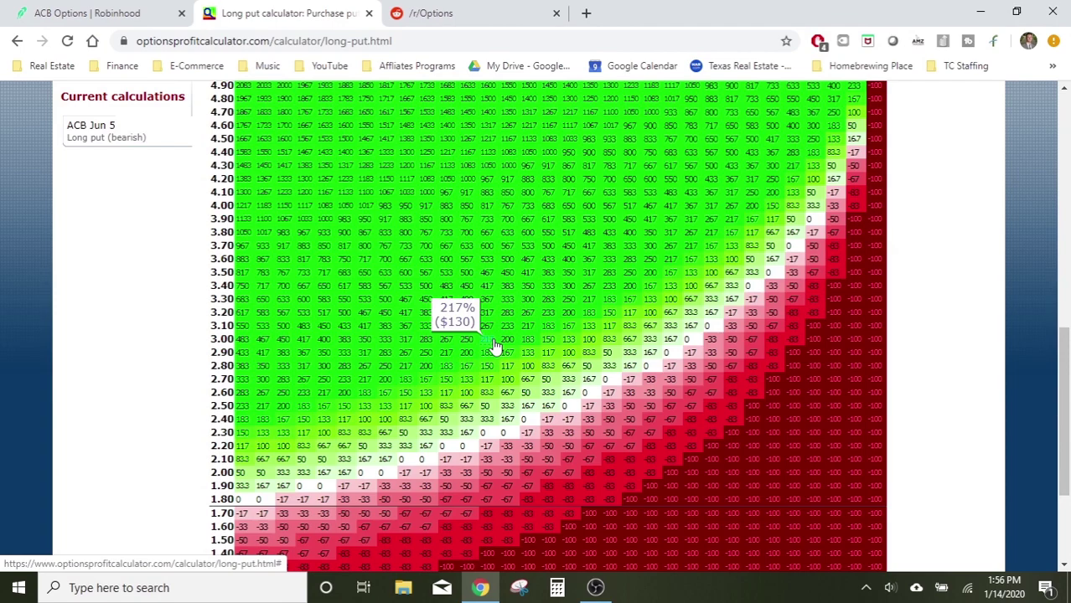
{"action": "scroll", "coordinate": [495, 345], "scroll_direction": "up", "scroll_amount": 1}
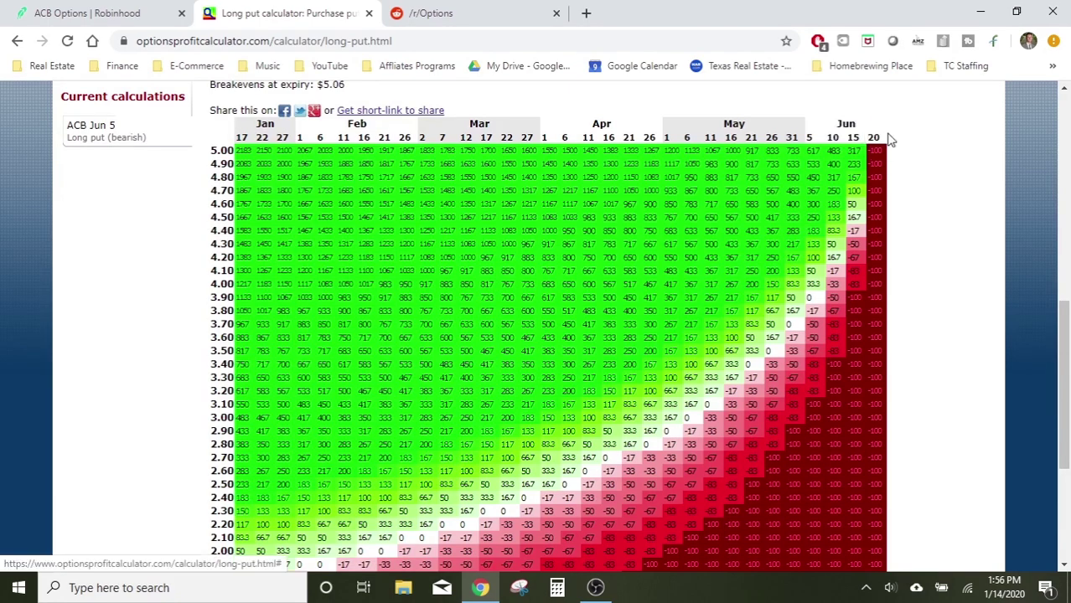
Compare the returns in the June 20 column with those for earlier exit dates across the table.
{"action": "scroll", "coordinate": [888, 143], "scroll_direction": "down", "scroll_amount": 2}
{"action": "scroll", "coordinate": [890, 141], "scroll_direction": "up", "scroll_amount": 2}
{"action": "scroll", "coordinate": [889, 135], "scroll_direction": "down", "scroll_amount": 1}
{"action": "scroll", "coordinate": [890, 134], "scroll_direction": "up", "scroll_amount": 2}
{"action": "scroll", "coordinate": [893, 168], "scroll_direction": "down", "scroll_amount": 1}
{"action": "scroll", "coordinate": [894, 176], "scroll_direction": "down", "scroll_amount": 1}
{"action": "scroll", "coordinate": [877, 156], "scroll_direction": "up", "scroll_amount": 1}
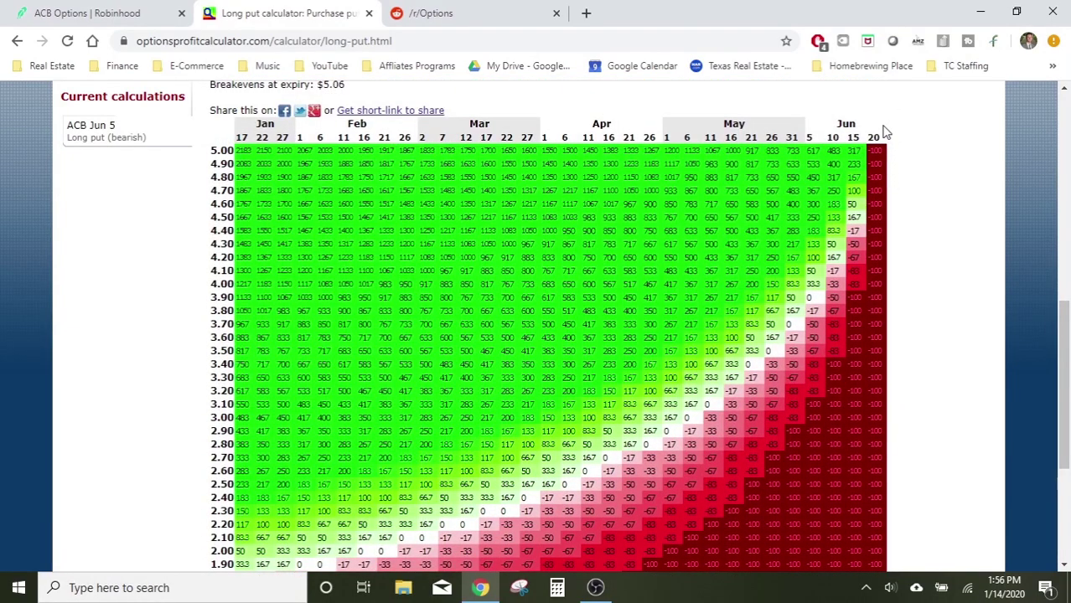
{"action": "scroll", "coordinate": [628, 243], "scroll_direction": "down", "scroll_amount": 1}
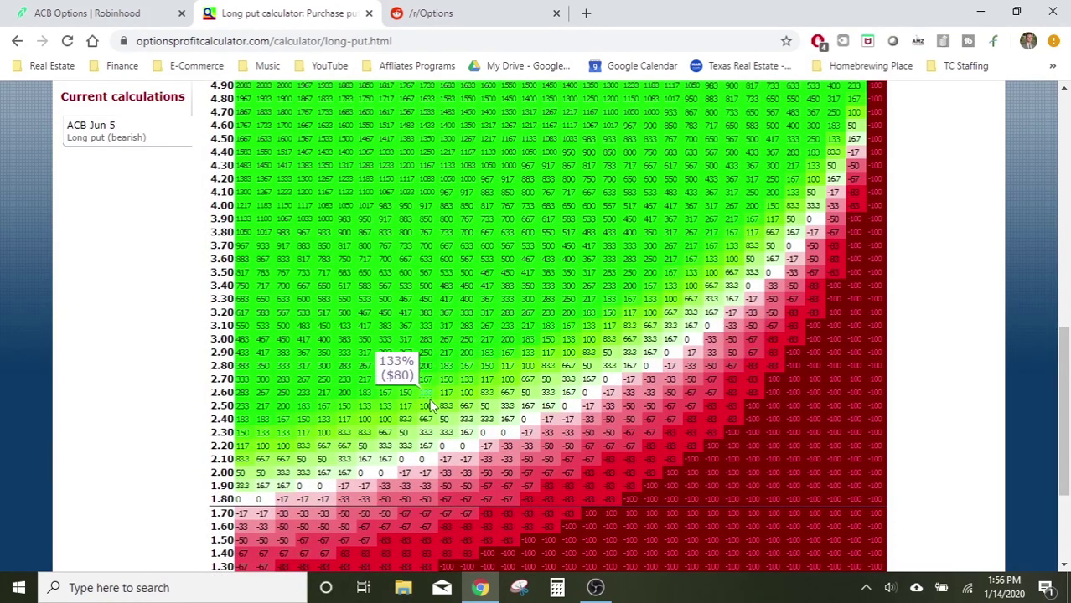
{"action": "scroll", "coordinate": [853, 350], "scroll_direction": "up", "scroll_amount": 1}
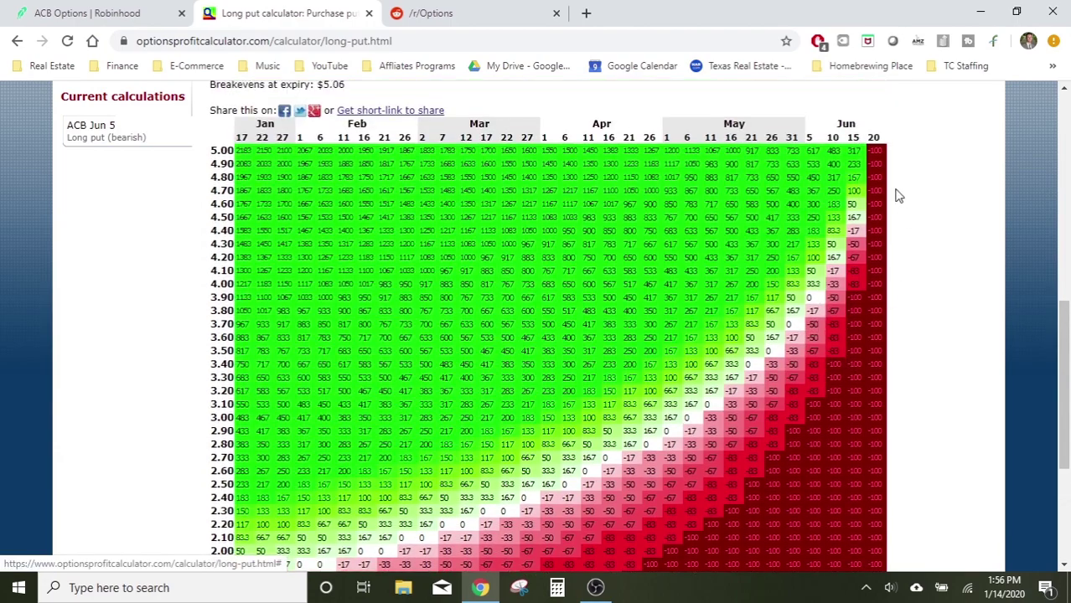
{"action": "scroll", "coordinate": [875, 161], "scroll_direction": "up", "scroll_amount": 1}
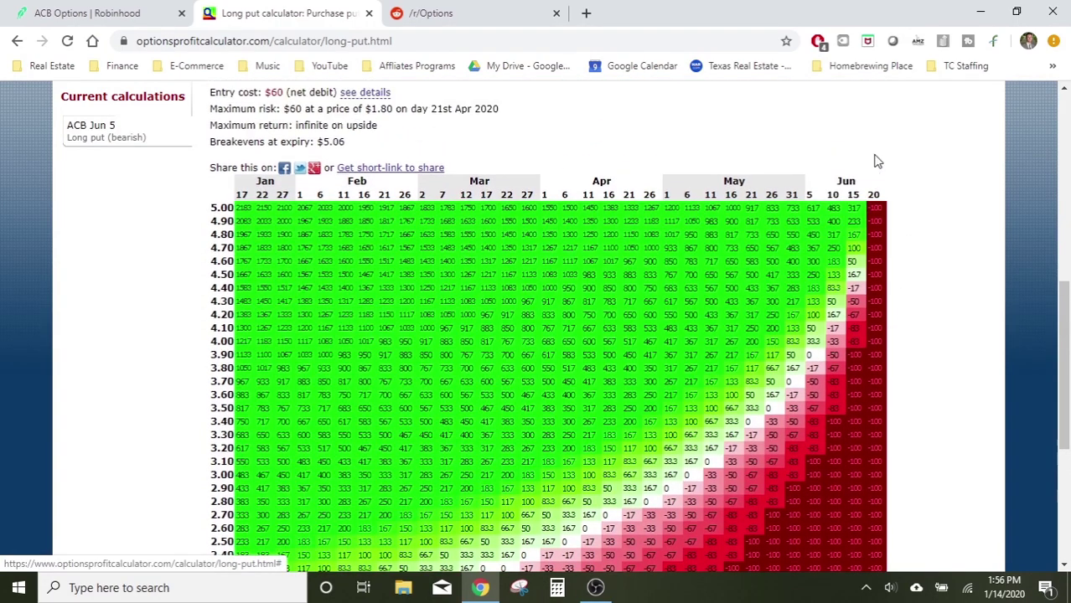
Inspect the loss figures at the lowest share prices and latest dates, and the mid-June returns near $5.00.
{"action": "scroll", "coordinate": [863, 307], "scroll_direction": "down", "scroll_amount": 4}
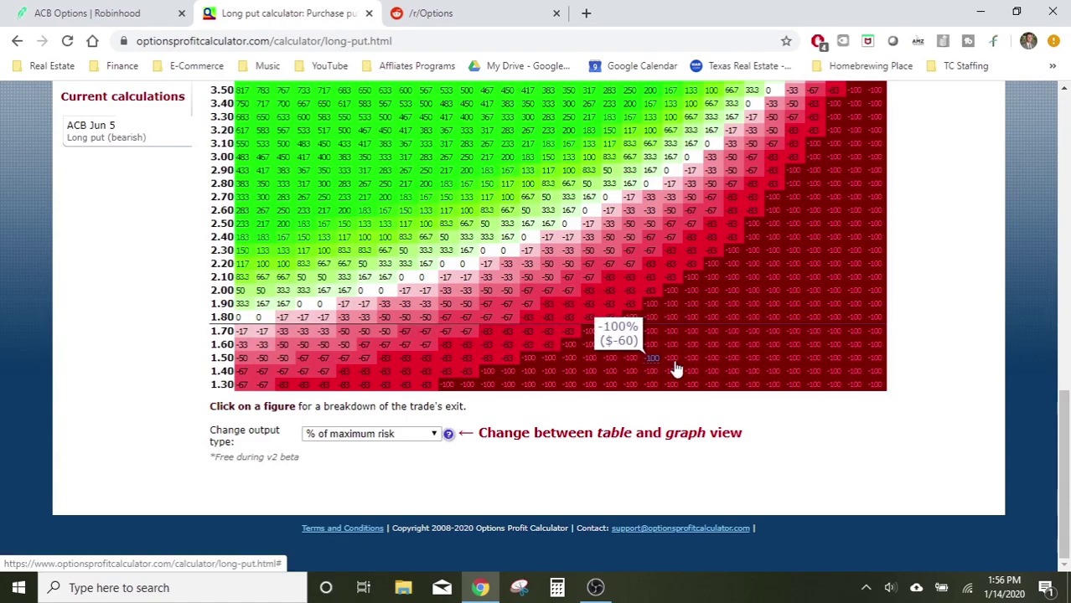
{"action": "scroll", "coordinate": [801, 344], "scroll_direction": "up", "scroll_amount": 2}
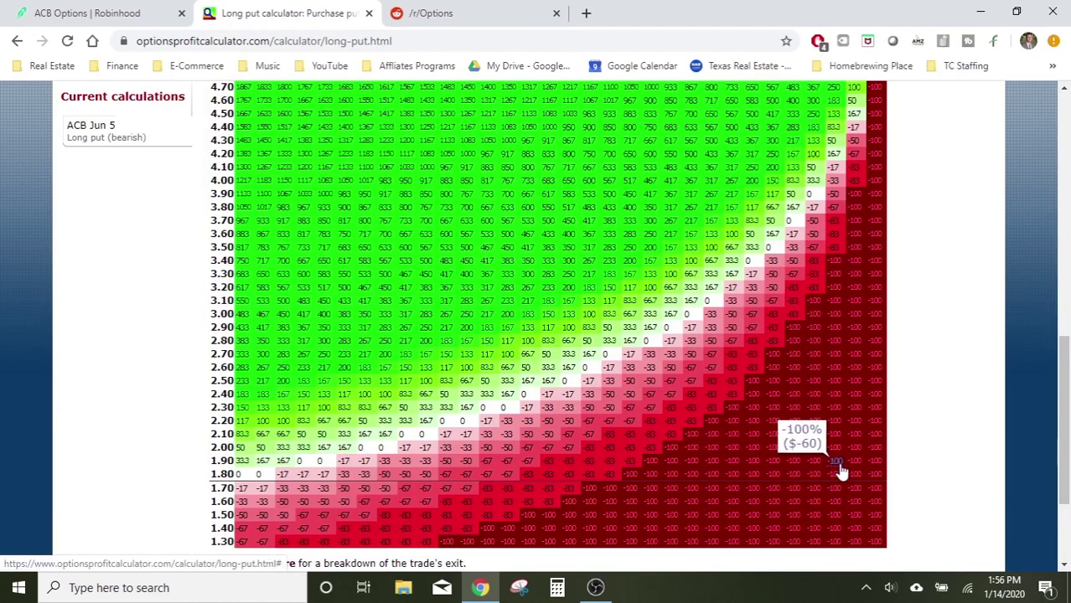
{"action": "scroll", "coordinate": [844, 305], "scroll_direction": "up", "scroll_amount": 1}
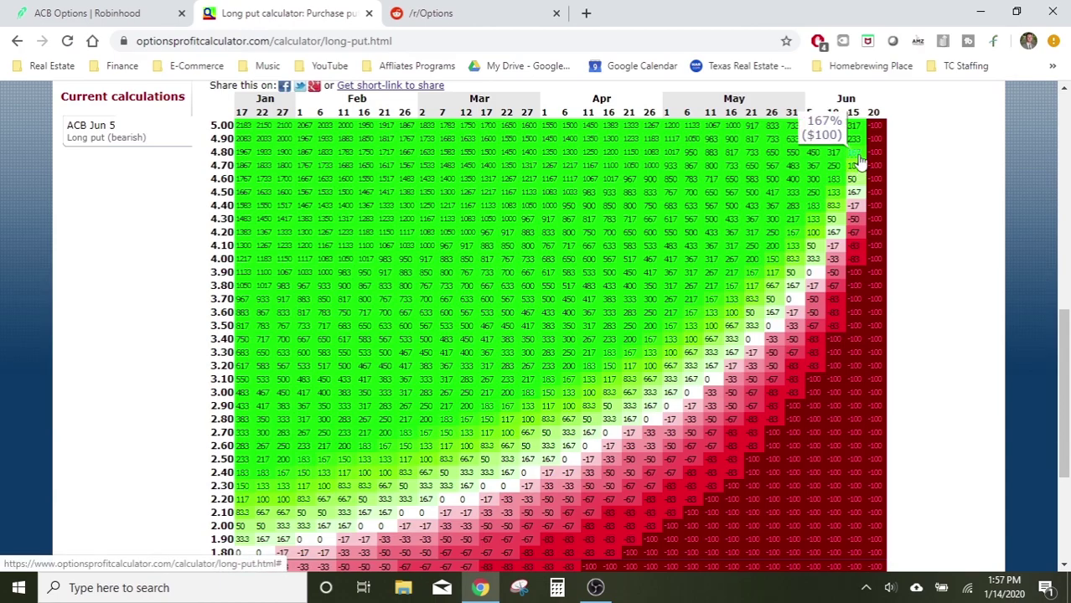
{"action": "scroll", "coordinate": [358, 280], "scroll_direction": "up", "scroll_amount": 2}
{"action": "scroll", "coordinate": [312, 450], "scroll_direction": "down", "scroll_amount": 3}
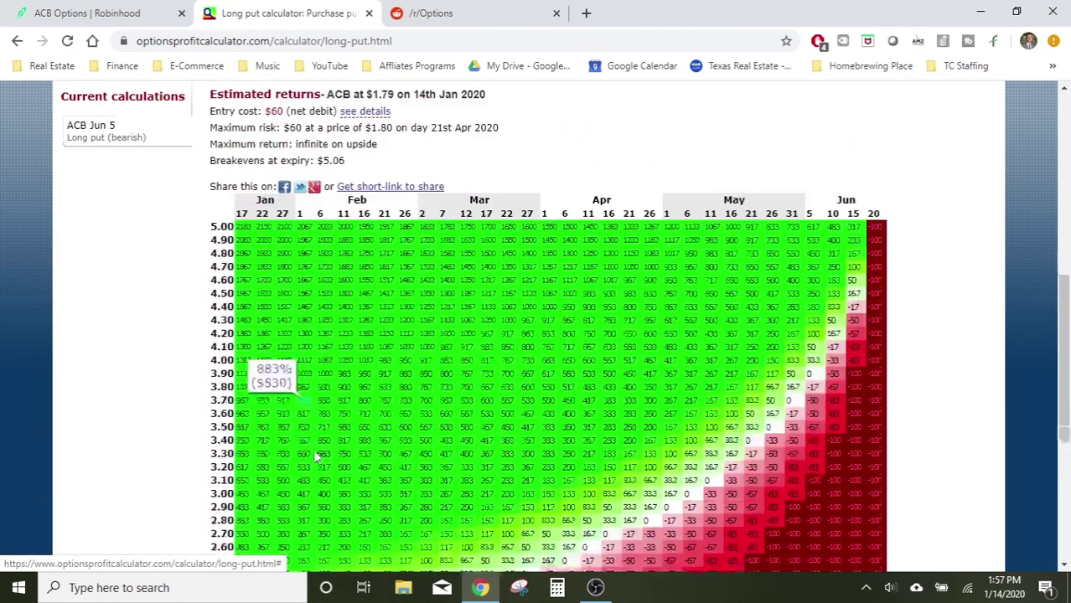
Compare the January to April returns with the June returns for share prices between $5.00 and $3.50.
{"action": "scroll", "coordinate": [316, 344], "scroll_direction": "up", "scroll_amount": 2}
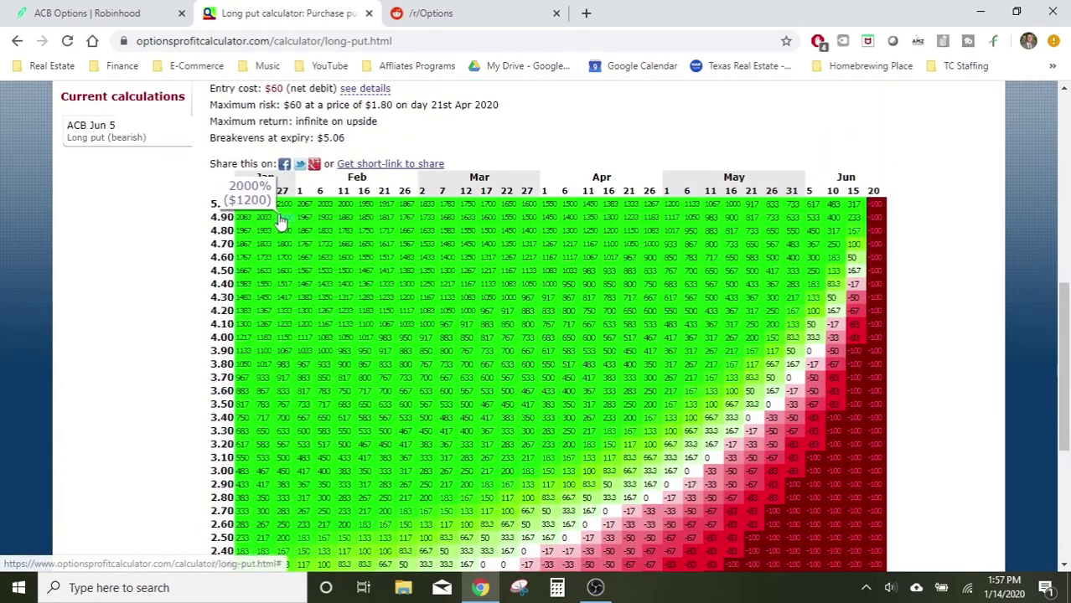
{"action": "scroll", "coordinate": [252, 452], "scroll_direction": "down", "scroll_amount": 1}
{"action": "scroll", "coordinate": [277, 377], "scroll_direction": "up", "scroll_amount": 1}
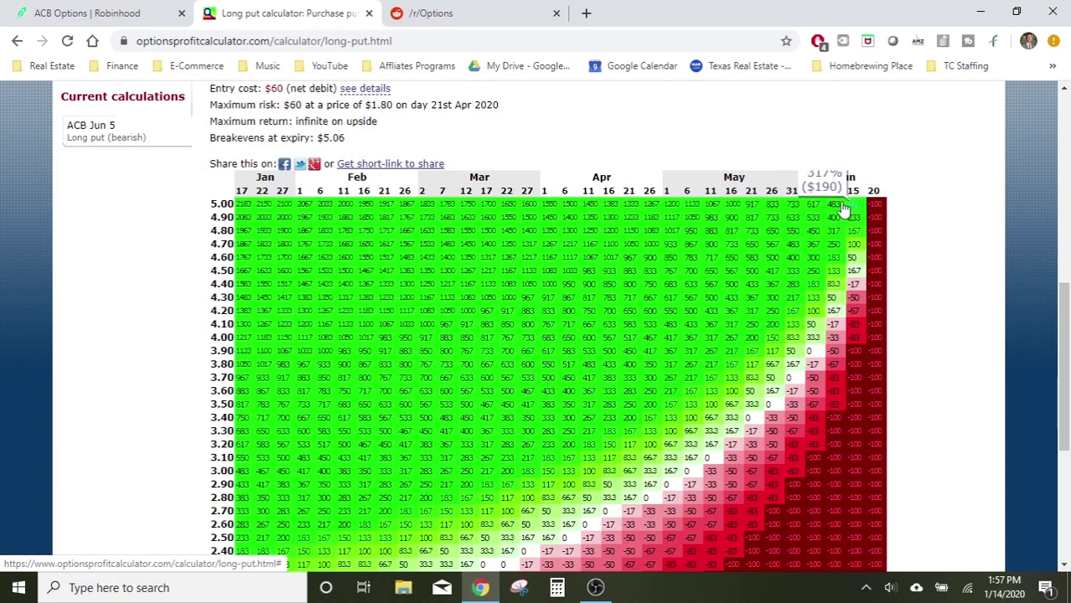
{"action": "scroll", "coordinate": [148, 399], "scroll_direction": "down", "scroll_amount": 1}
{"action": "scroll", "coordinate": [281, 326], "scroll_direction": "down", "scroll_amount": 1}
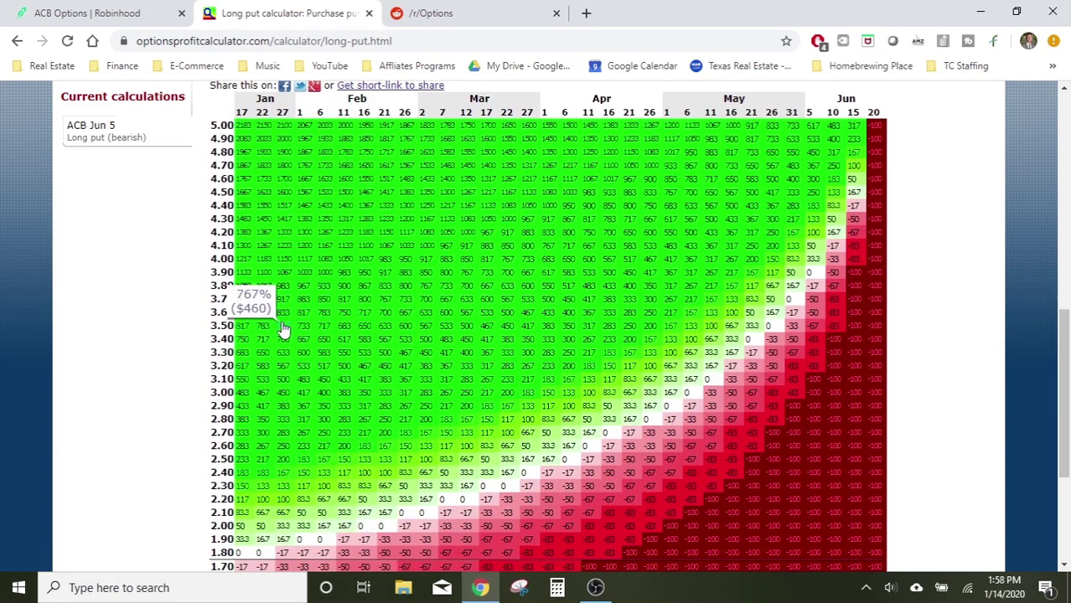
{"action": "scroll", "coordinate": [283, 331], "scroll_direction": "up", "scroll_amount": 2}
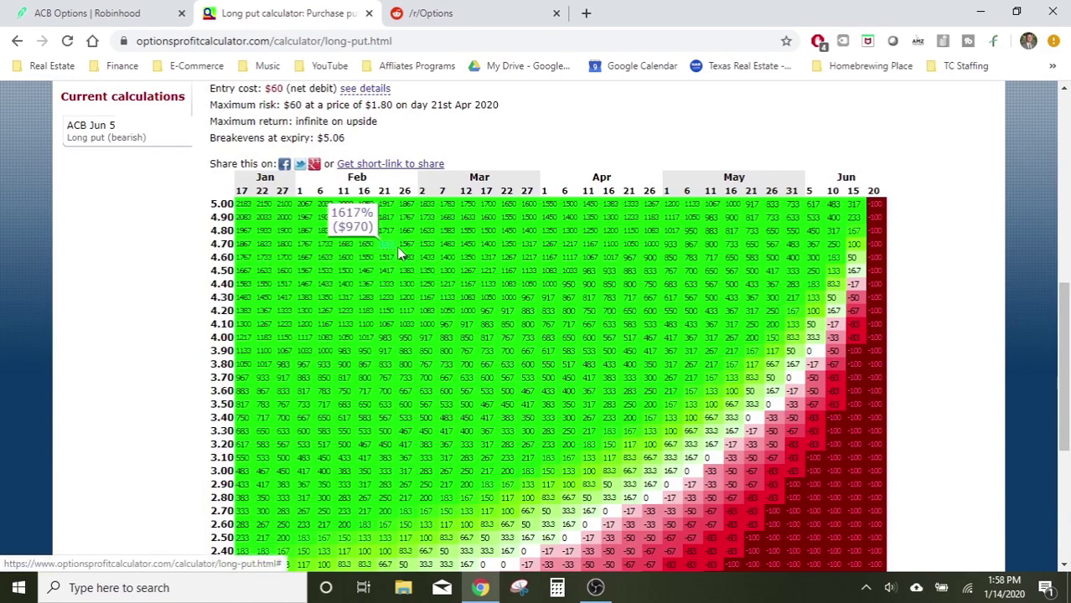
{"action": "scroll", "coordinate": [268, 434], "scroll_direction": "down", "scroll_amount": 1}
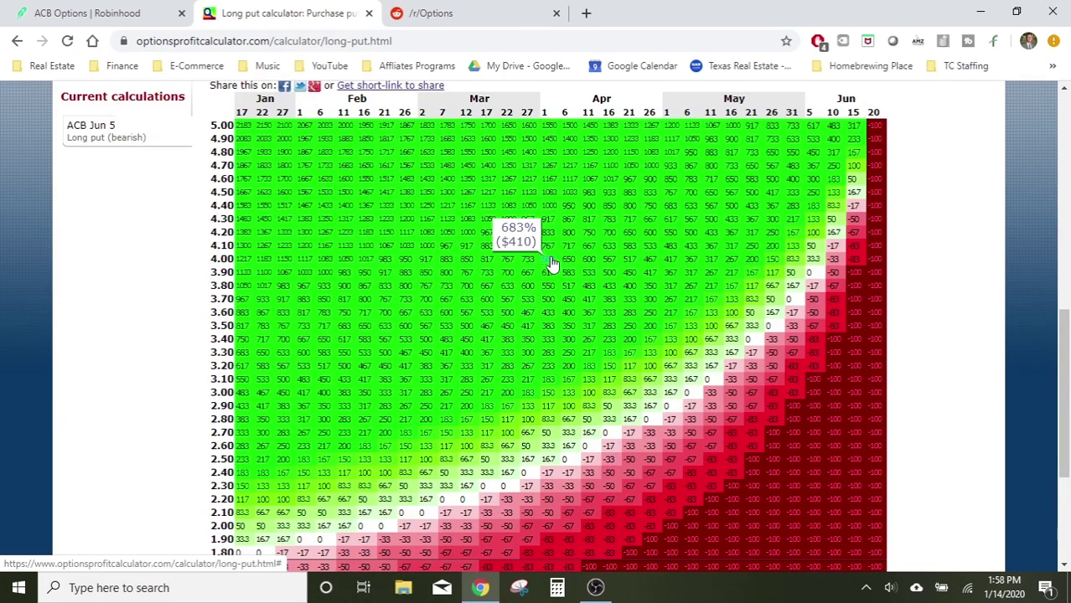
Review the ACB option's entry details and cost, and trace the break-even and total-loss cells through the returns table.
{"action": "scroll", "coordinate": [551, 260], "scroll_direction": "up", "scroll_amount": 5}
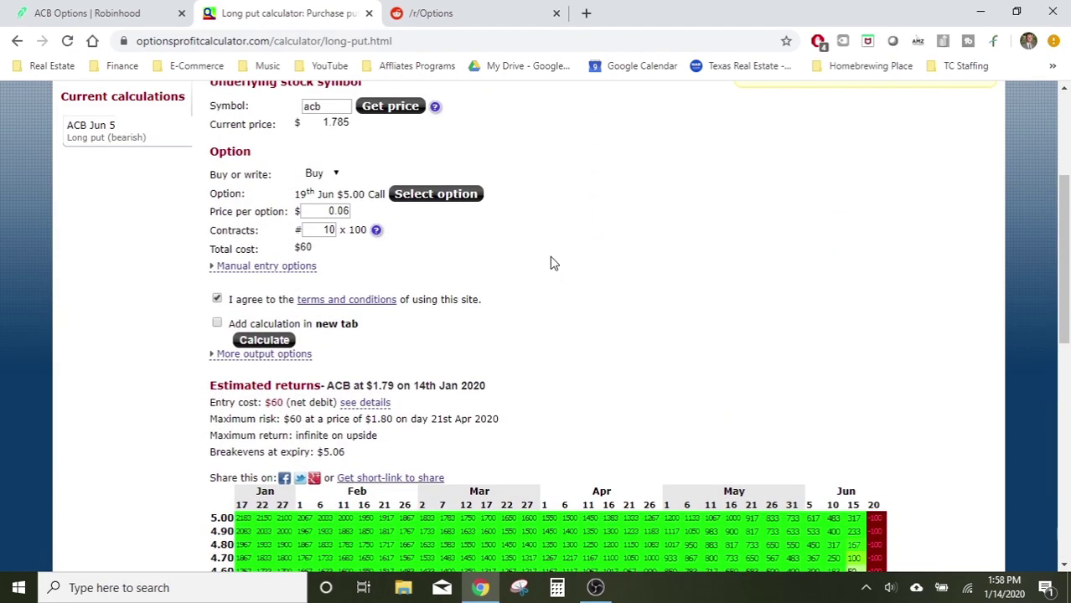
{"action": "scroll", "coordinate": [550, 262], "scroll_direction": "up", "scroll_amount": 1}
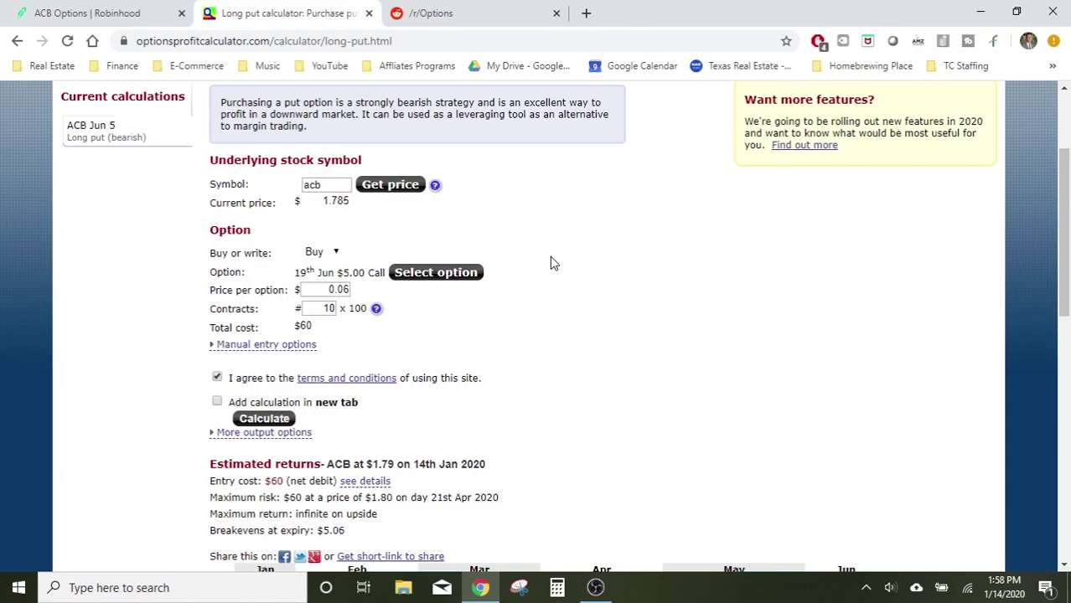
{"action": "scroll", "coordinate": [550, 263], "scroll_direction": "down", "scroll_amount": 6}
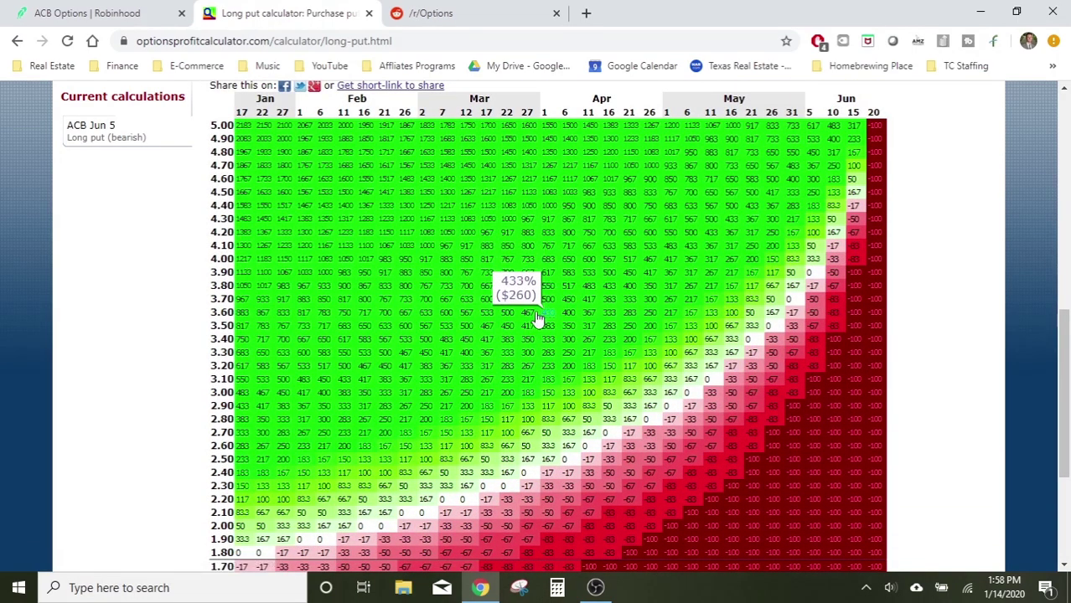
{"action": "scroll", "coordinate": [553, 423], "scroll_direction": "down", "scroll_amount": 2}
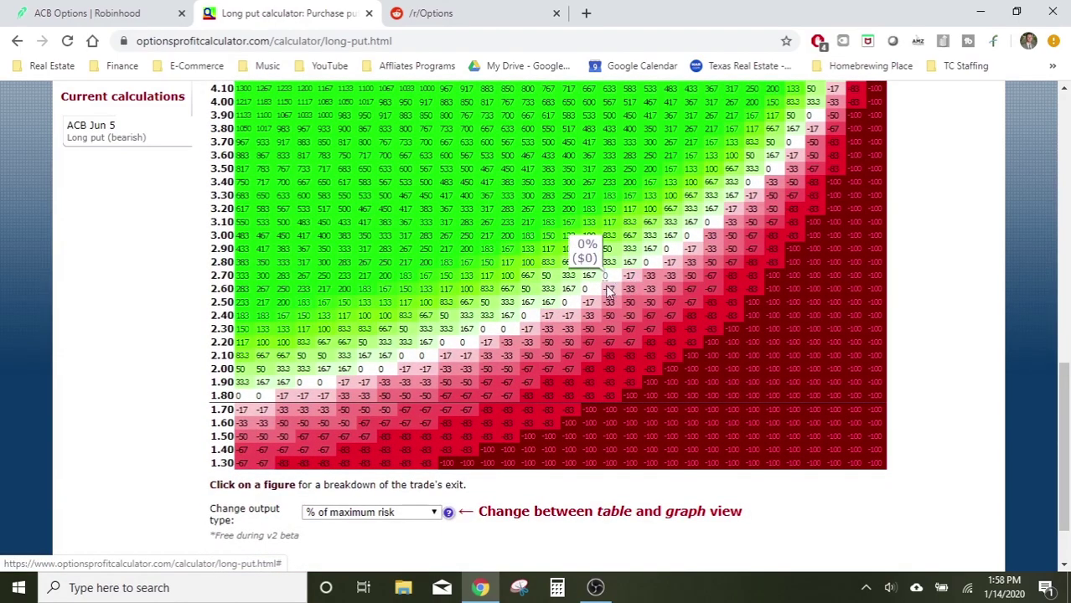
{"action": "scroll", "coordinate": [553, 295], "scroll_direction": "up", "scroll_amount": 1}
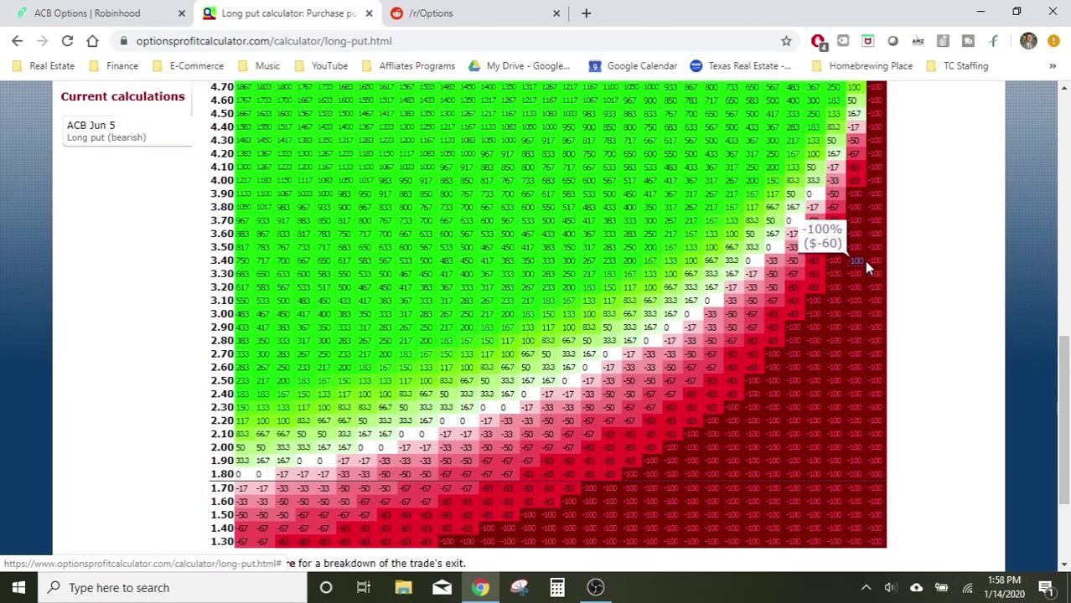
{"action": "scroll", "coordinate": [864, 261], "scroll_direction": "up", "scroll_amount": 1}
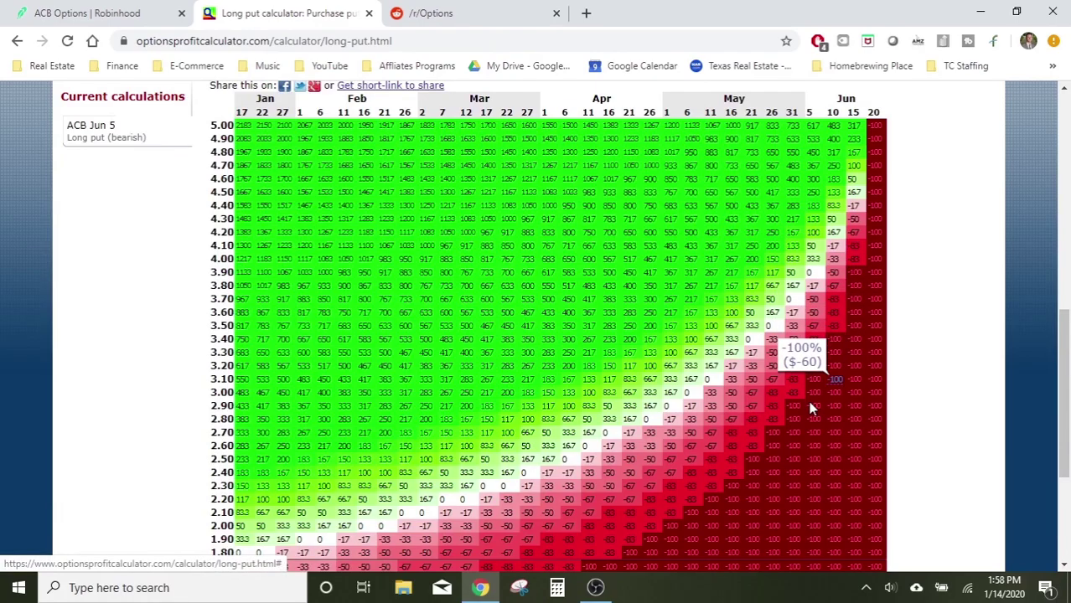
{"action": "scroll", "coordinate": [833, 327], "scroll_direction": "down", "scroll_amount": 2}
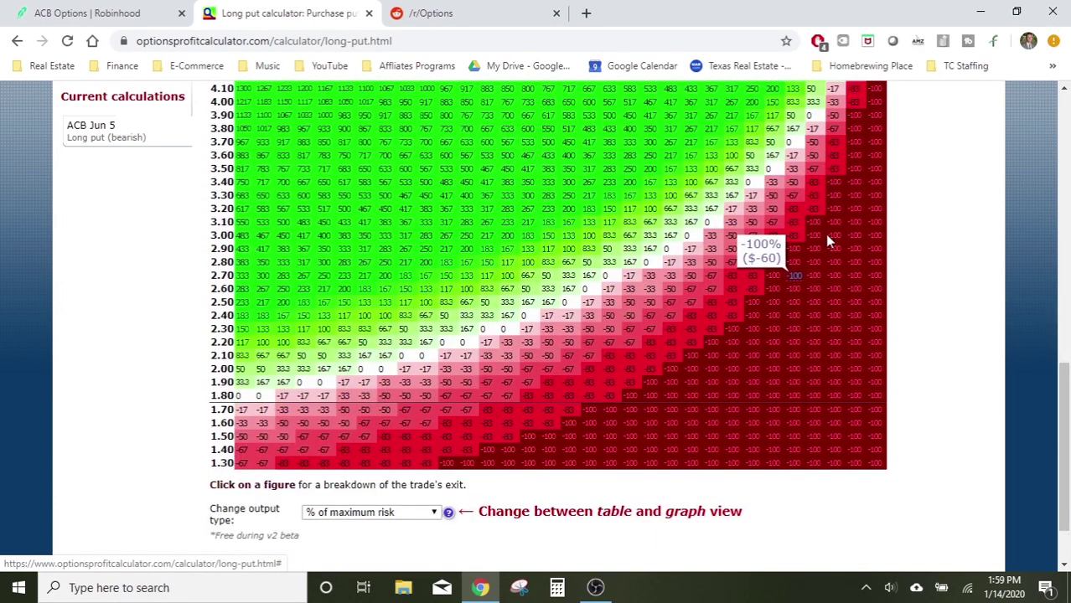
{"action": "scroll", "coordinate": [821, 260], "scroll_direction": "up", "scroll_amount": 4}
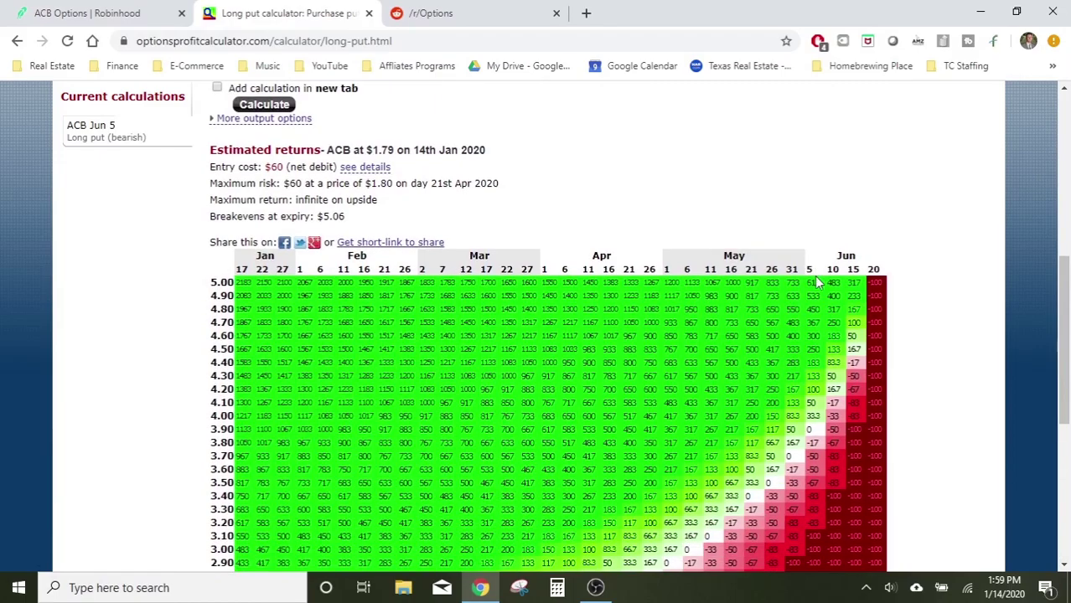
{"action": "scroll", "coordinate": [817, 283], "scroll_direction": "down", "scroll_amount": 3}
{"action": "scroll", "coordinate": [815, 281], "scroll_direction": "up", "scroll_amount": 1}
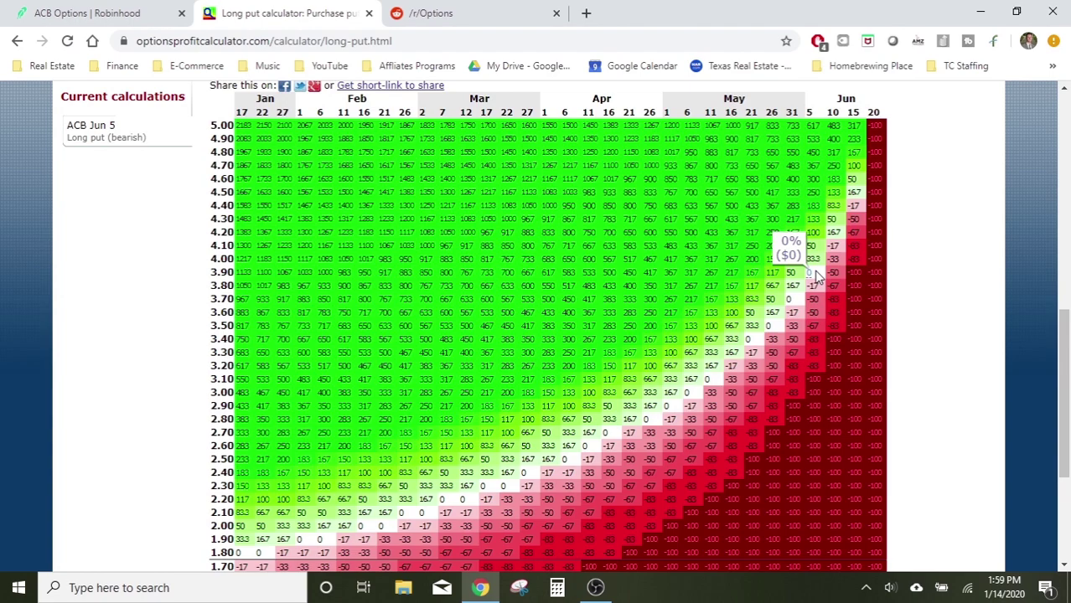
Switch to the r/Options page, return to the calculator, and view the top of the Long put form.
{"action": "scroll", "coordinate": [677, 263], "scroll_direction": "up", "scroll_amount": 5}
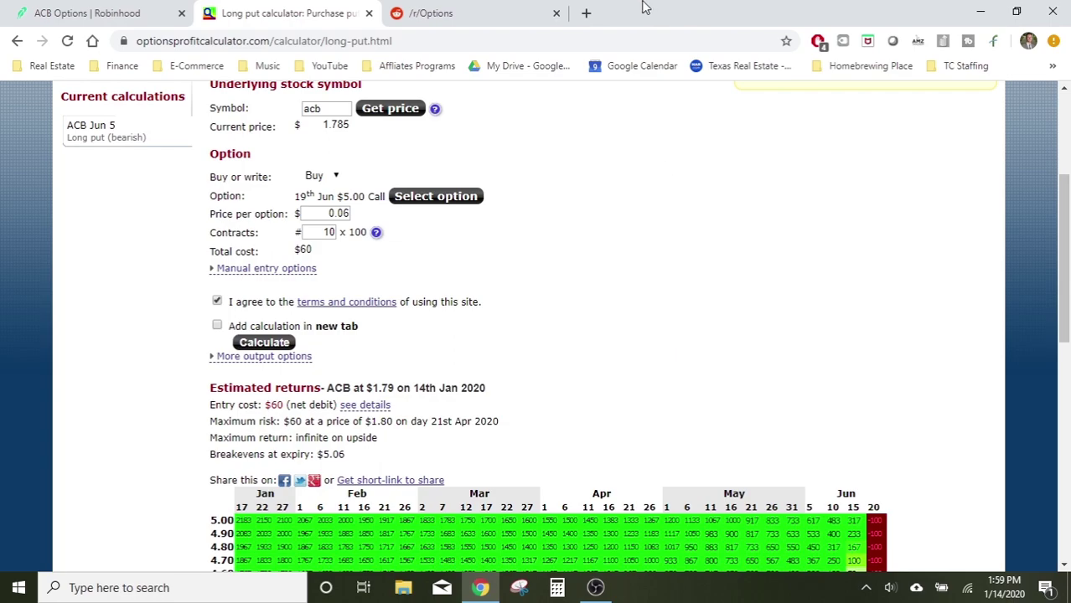
{"action": "left_click", "coordinate": [494, 10]}
{"action": "left_click", "coordinate": [337, 10]}
{"action": "scroll", "coordinate": [507, 427], "scroll_direction": "up", "scroll_amount": 1}
{"action": "scroll", "coordinate": [507, 427], "scroll_direction": "up", "scroll_amount": 2}
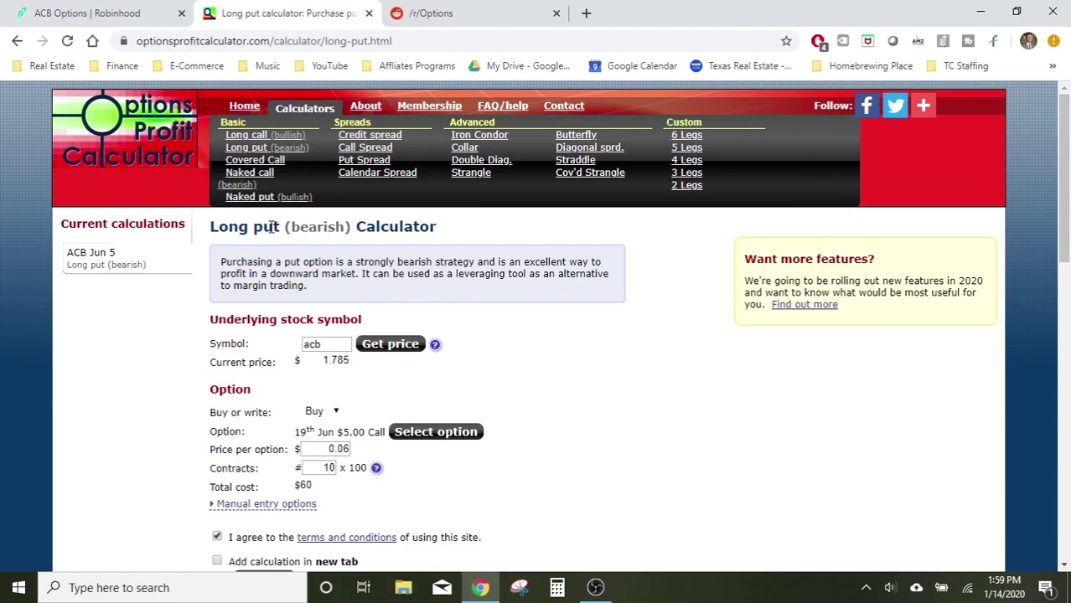
Look through the returns table down to the $1.30 row and select the April 1 figure at a $3.20 share price.
{"action": "scroll", "coordinate": [275, 233], "scroll_direction": "down", "scroll_amount": 7}
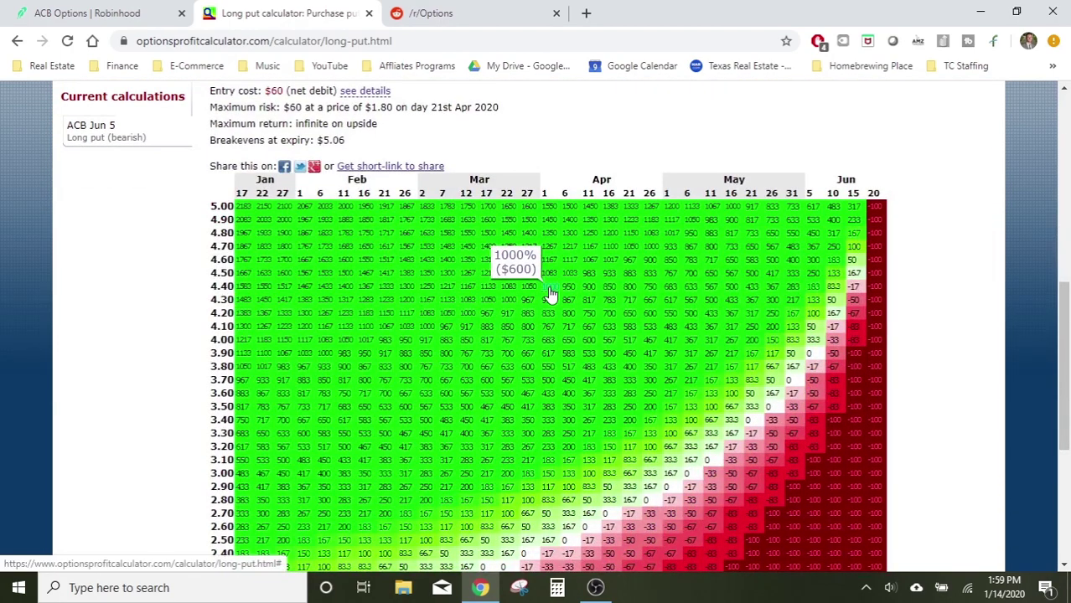
{"action": "scroll", "coordinate": [550, 293], "scroll_direction": "down", "scroll_amount": 3}
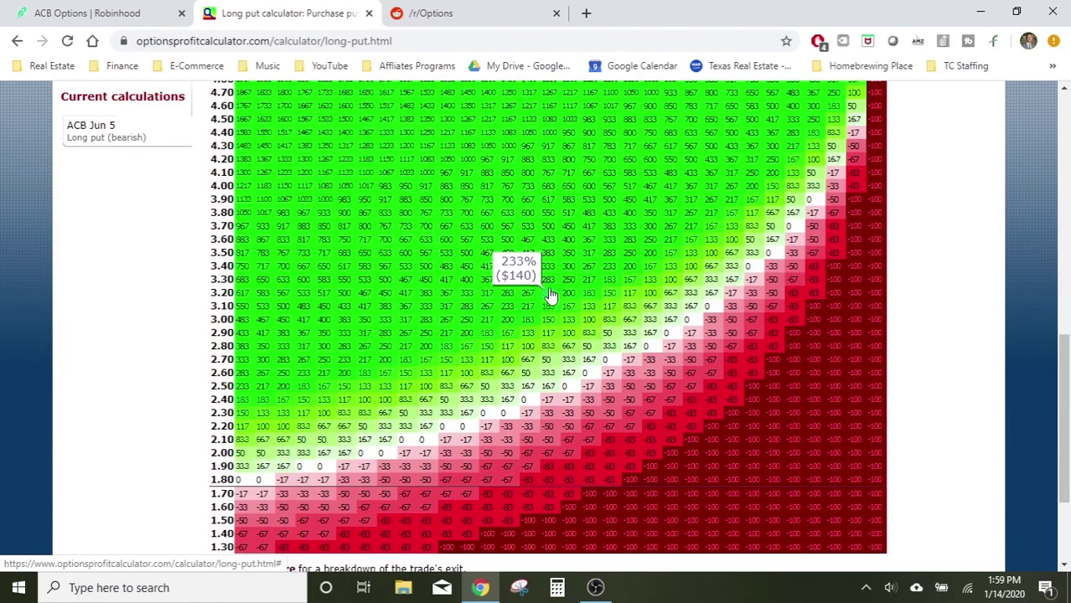
{"action": "left_click", "coordinate": [552, 295]}
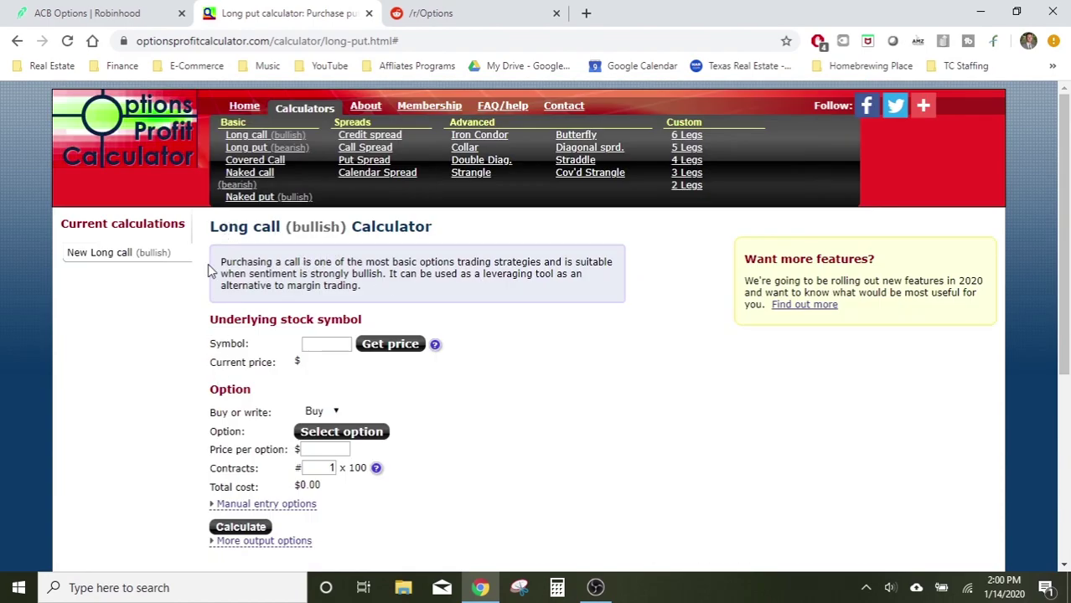
Open a new Long put calculation, and close both the Long put and Long call entries under current calculations.
{"action": "left_click", "coordinate": [238, 147]}
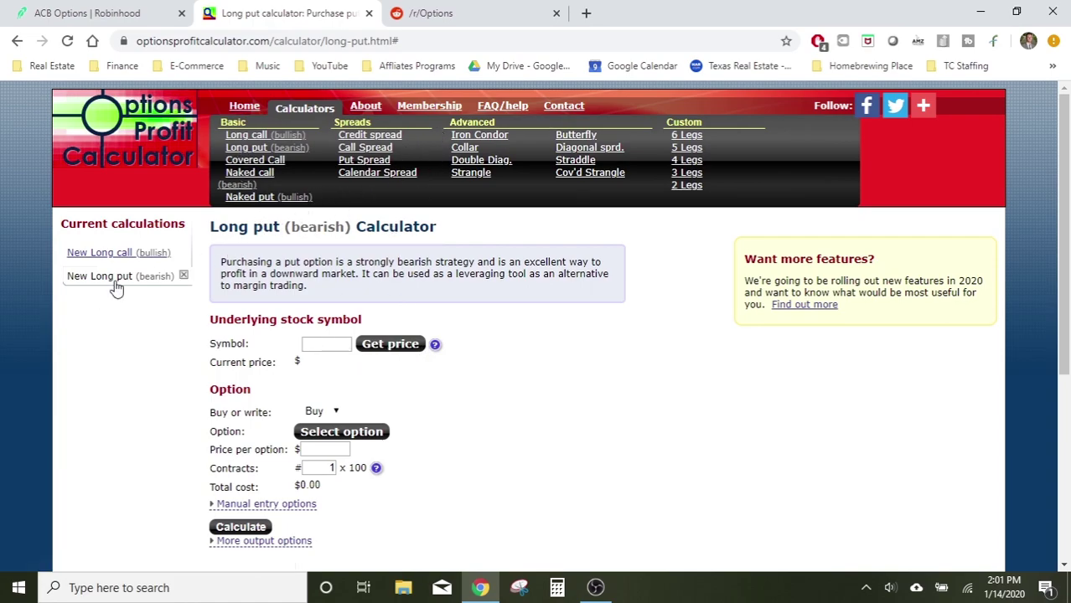
{"action": "left_click", "coordinate": [184, 275]}
{"action": "left_click", "coordinate": [182, 254]}
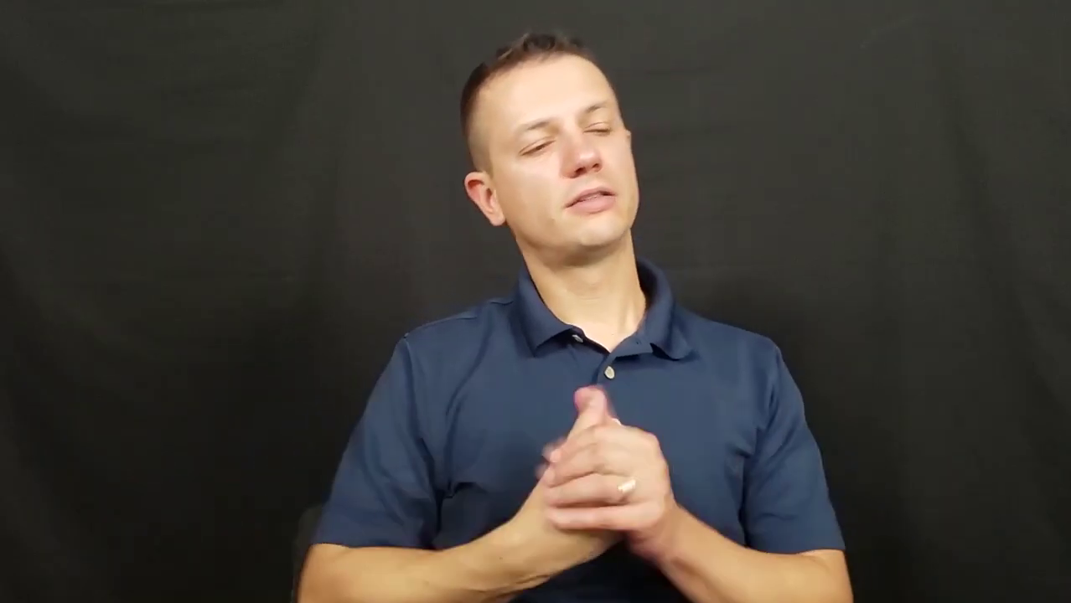